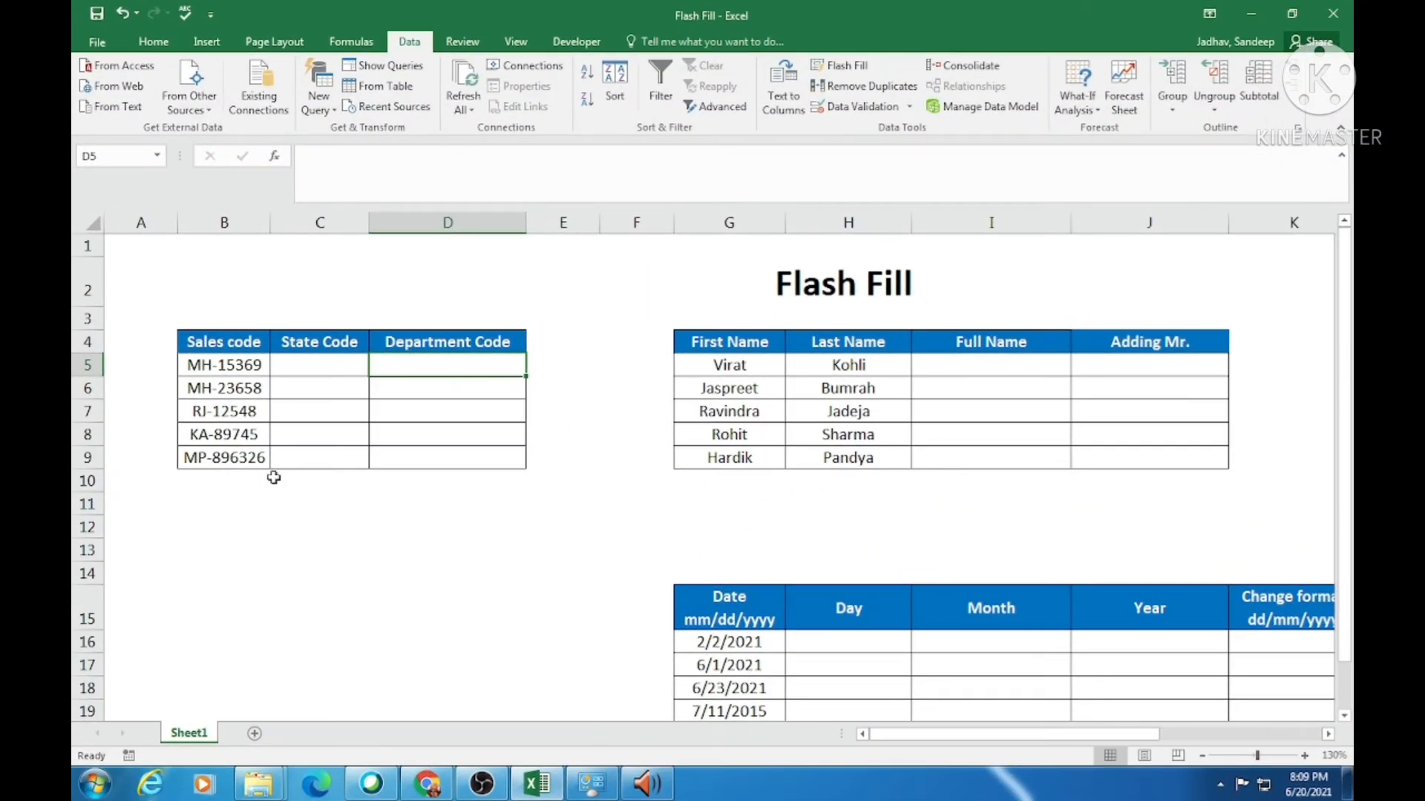
Examine the sales codes in B5:B9 and the neighbouring State Code and Department Code columns
{"action": "left_click", "coordinate": [237, 364]}
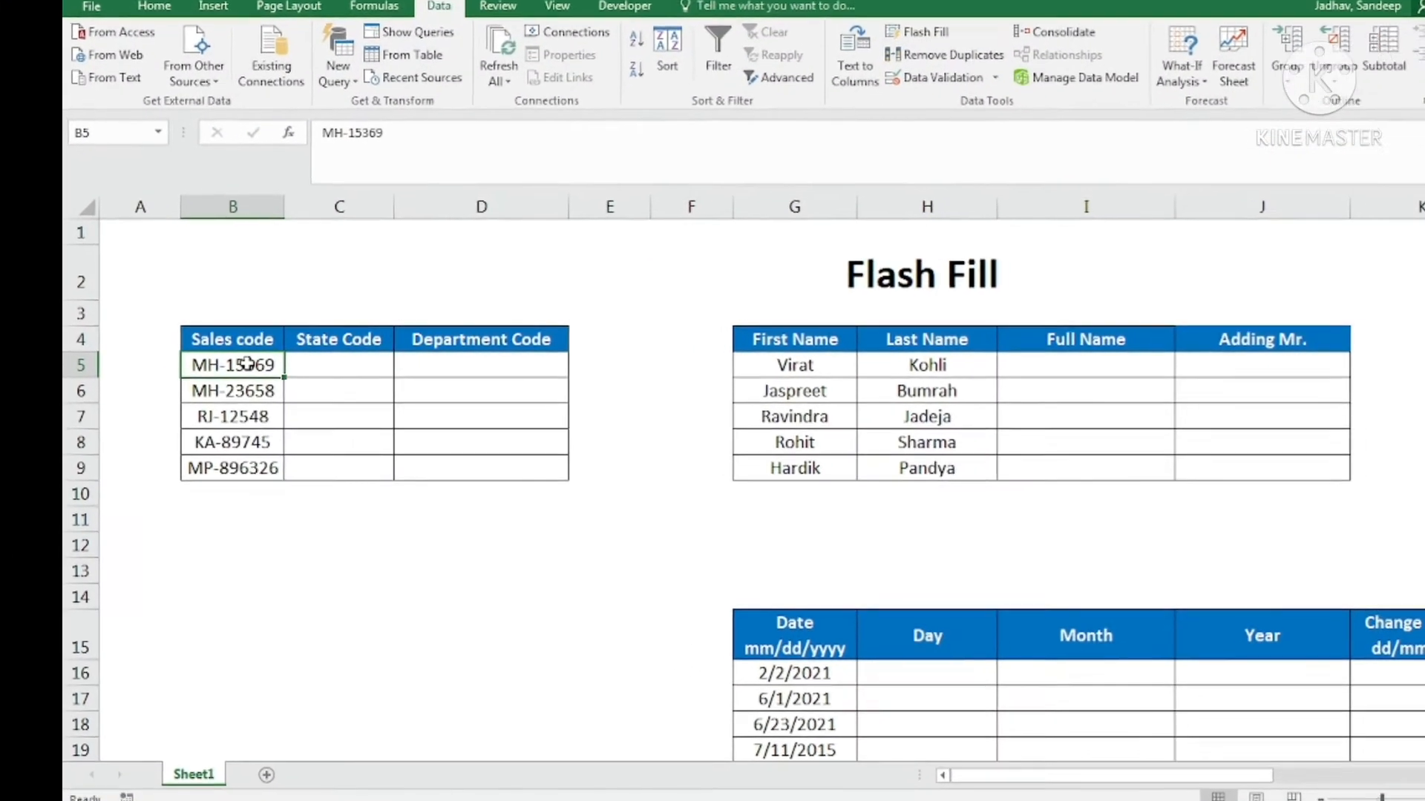
{"action": "left_click_drag", "start_coordinate": [237, 364], "coordinate": [223, 457]}
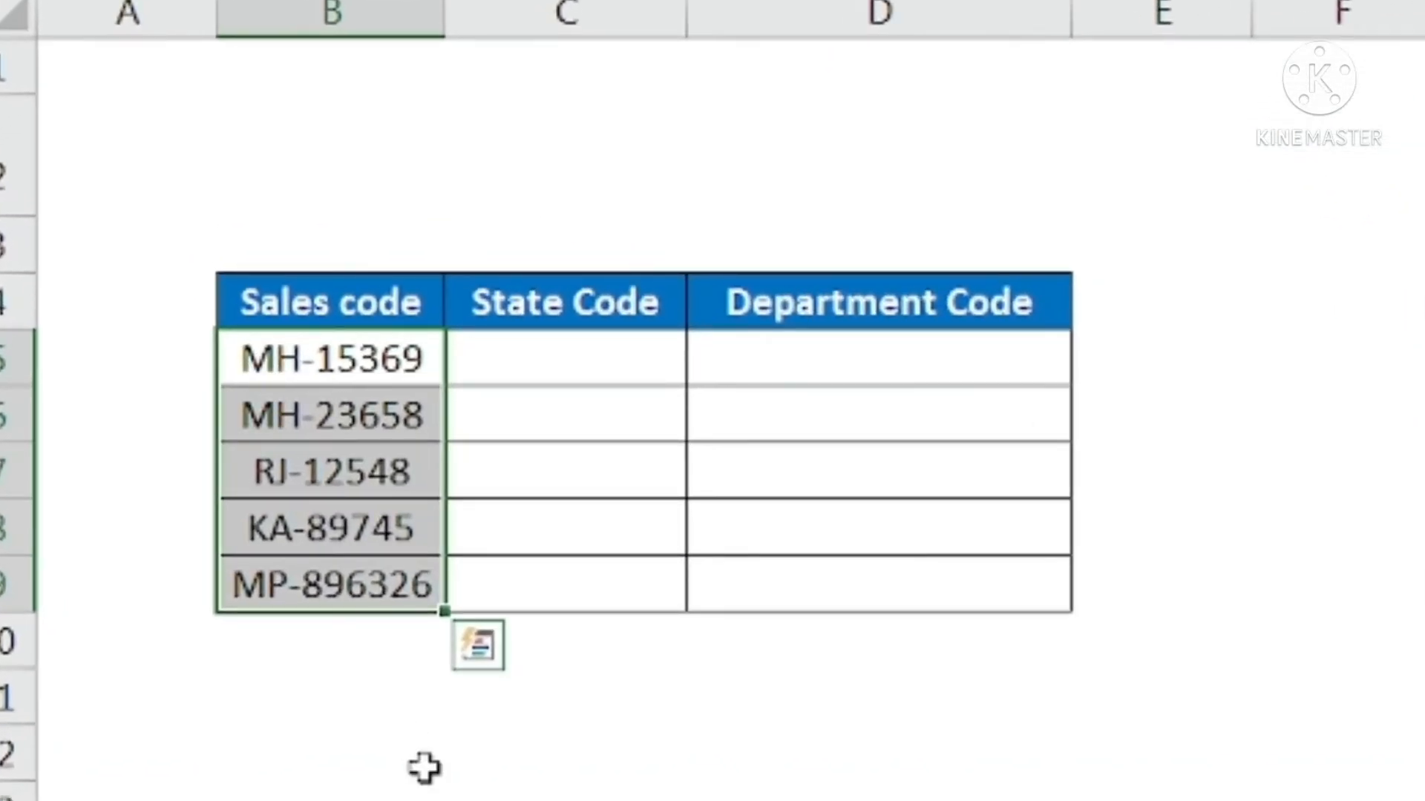
{"action": "left_click", "coordinate": [900, 305]}
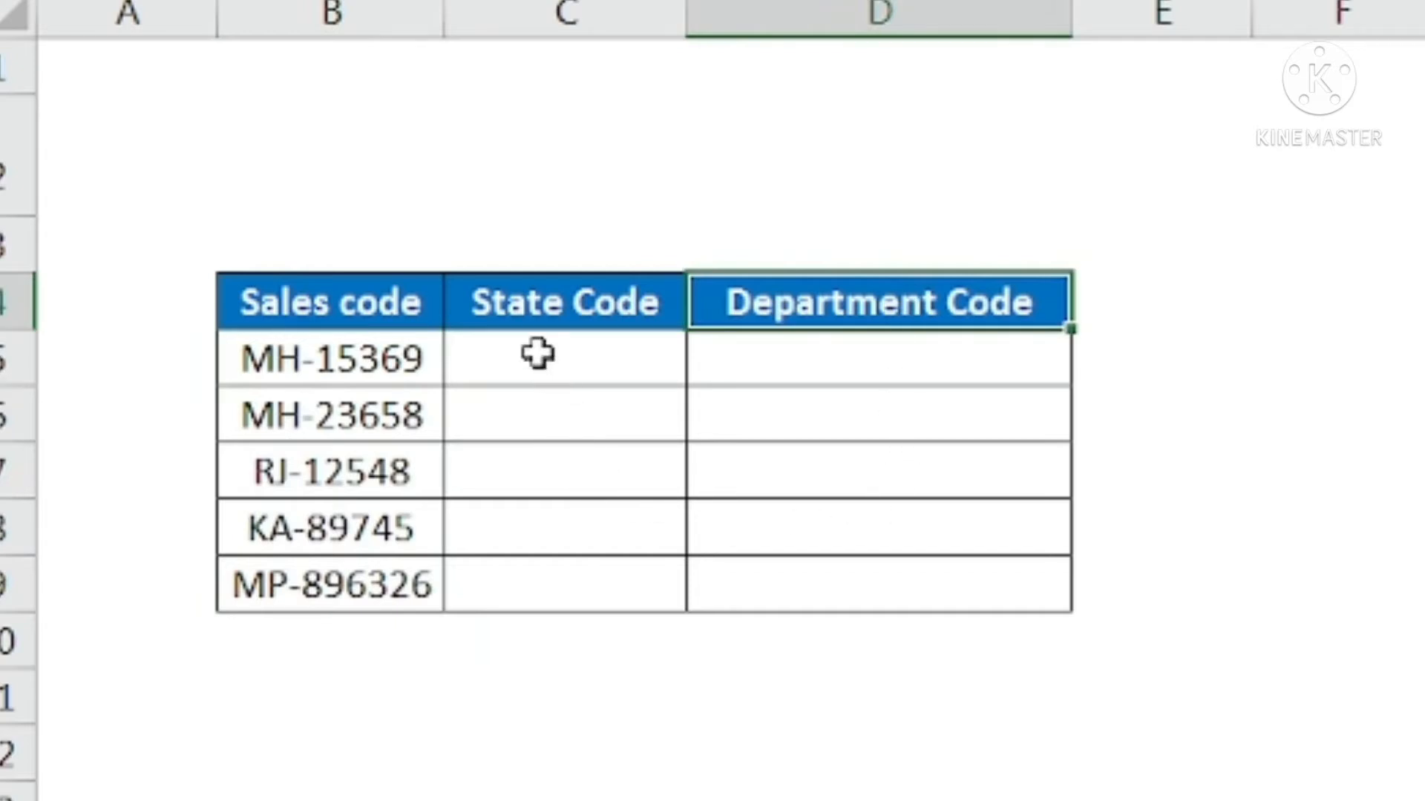
{"action": "left_click", "coordinate": [579, 352]}
{"action": "left_click", "coordinate": [786, 359]}
{"action": "left_click", "coordinate": [609, 358]}
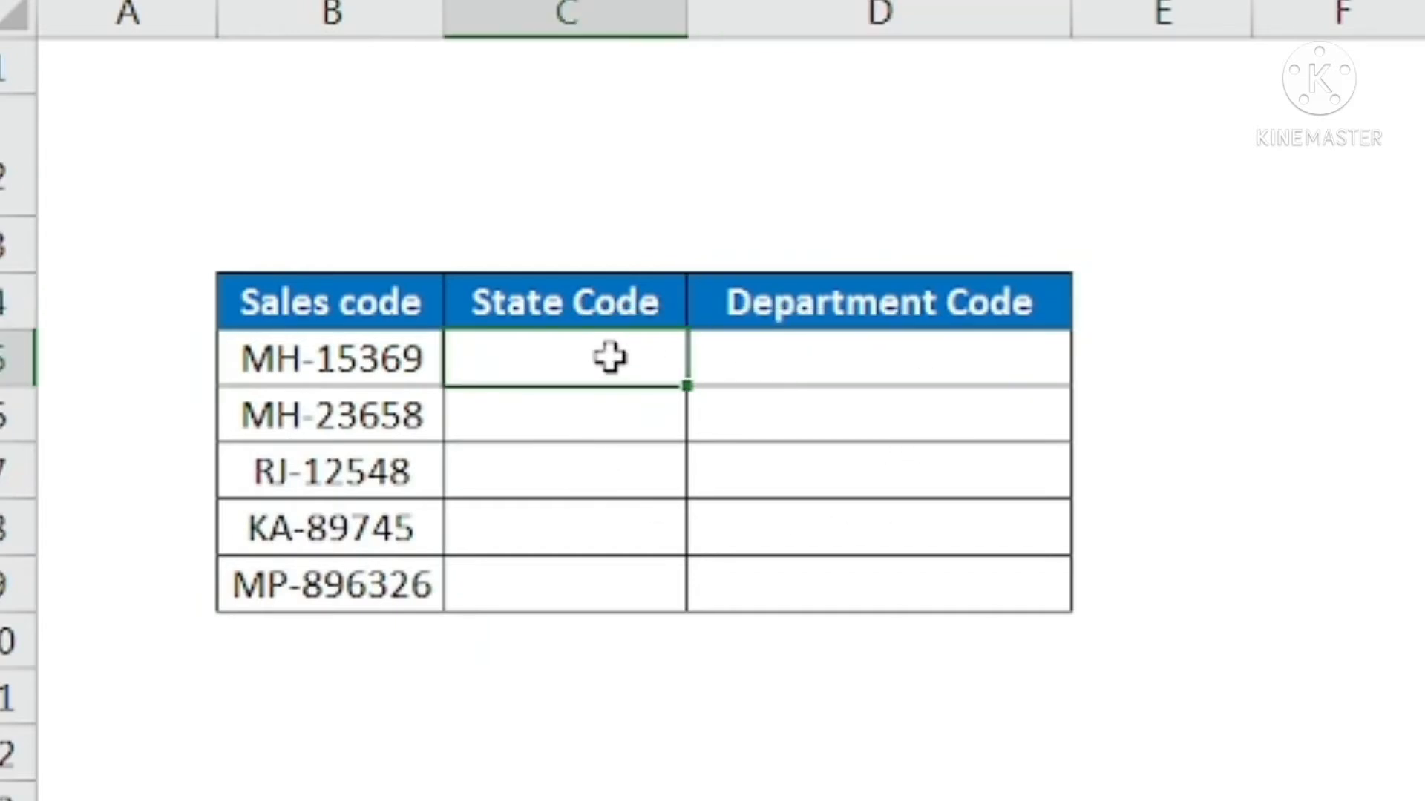
{"action": "left_click", "coordinate": [938, 359]}
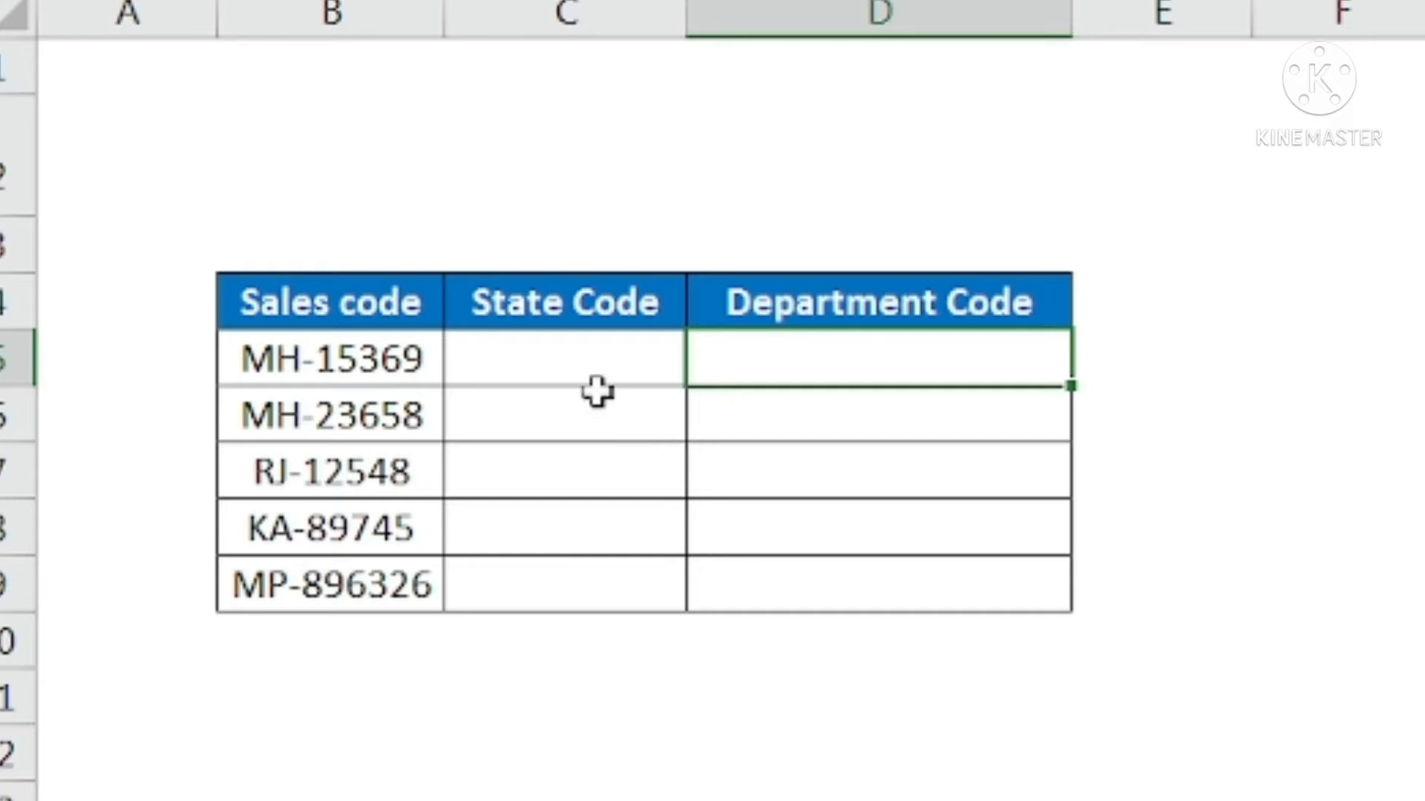
Enter MH as the first State Code in C5 and Flash Fill the rest of the column from the sales codes
{"action": "left_click", "coordinate": [593, 368]}
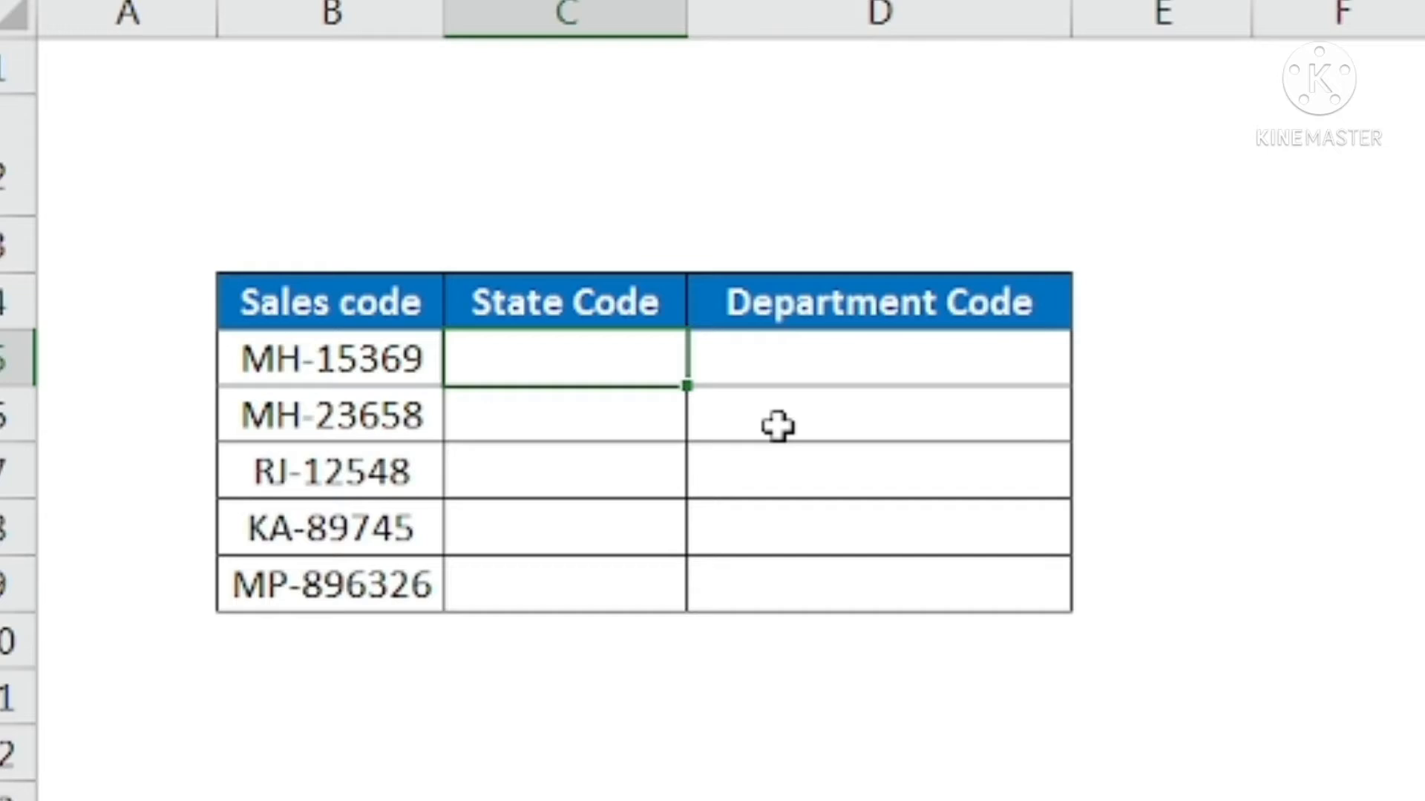
{"action": "type", "text": "MH"}
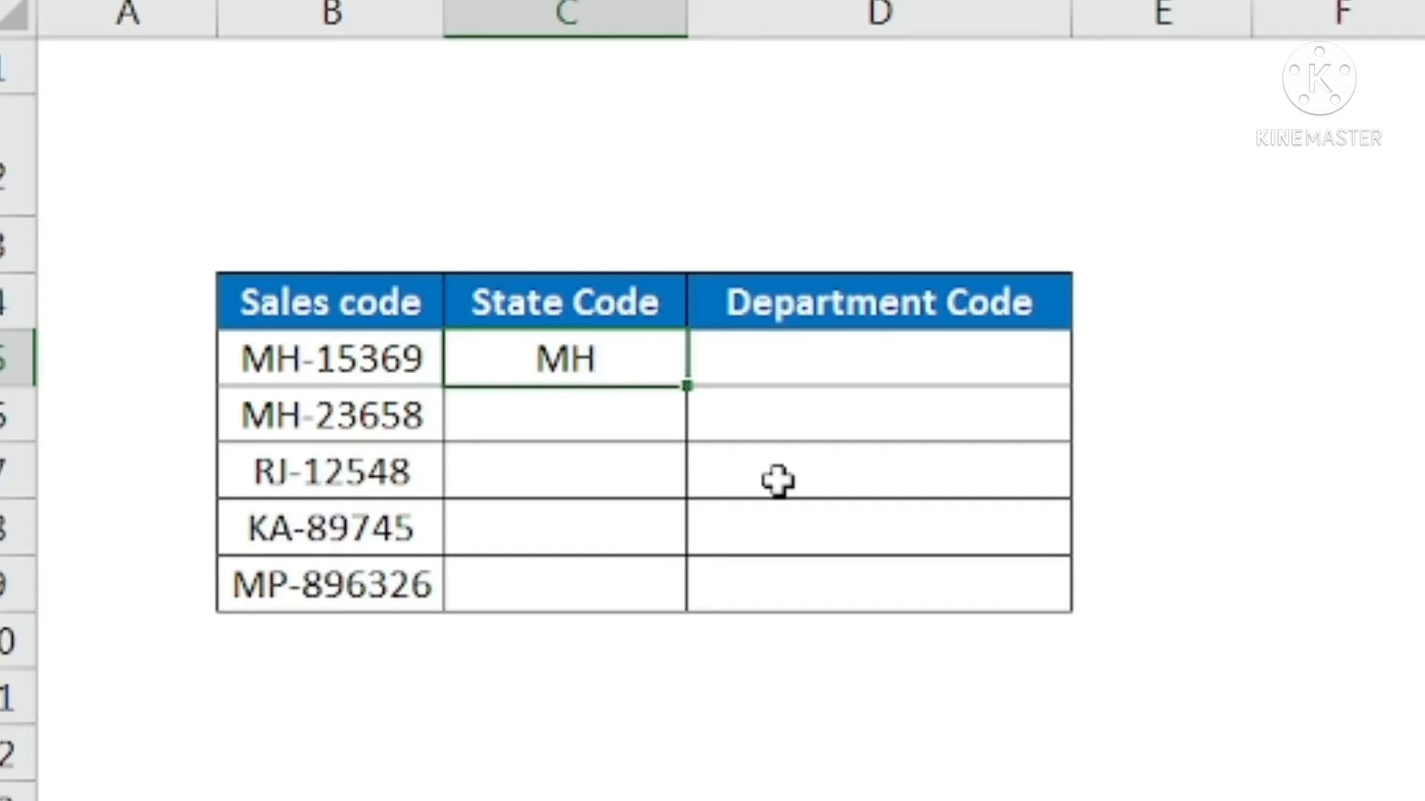
{"action": "key", "text": "Return"}
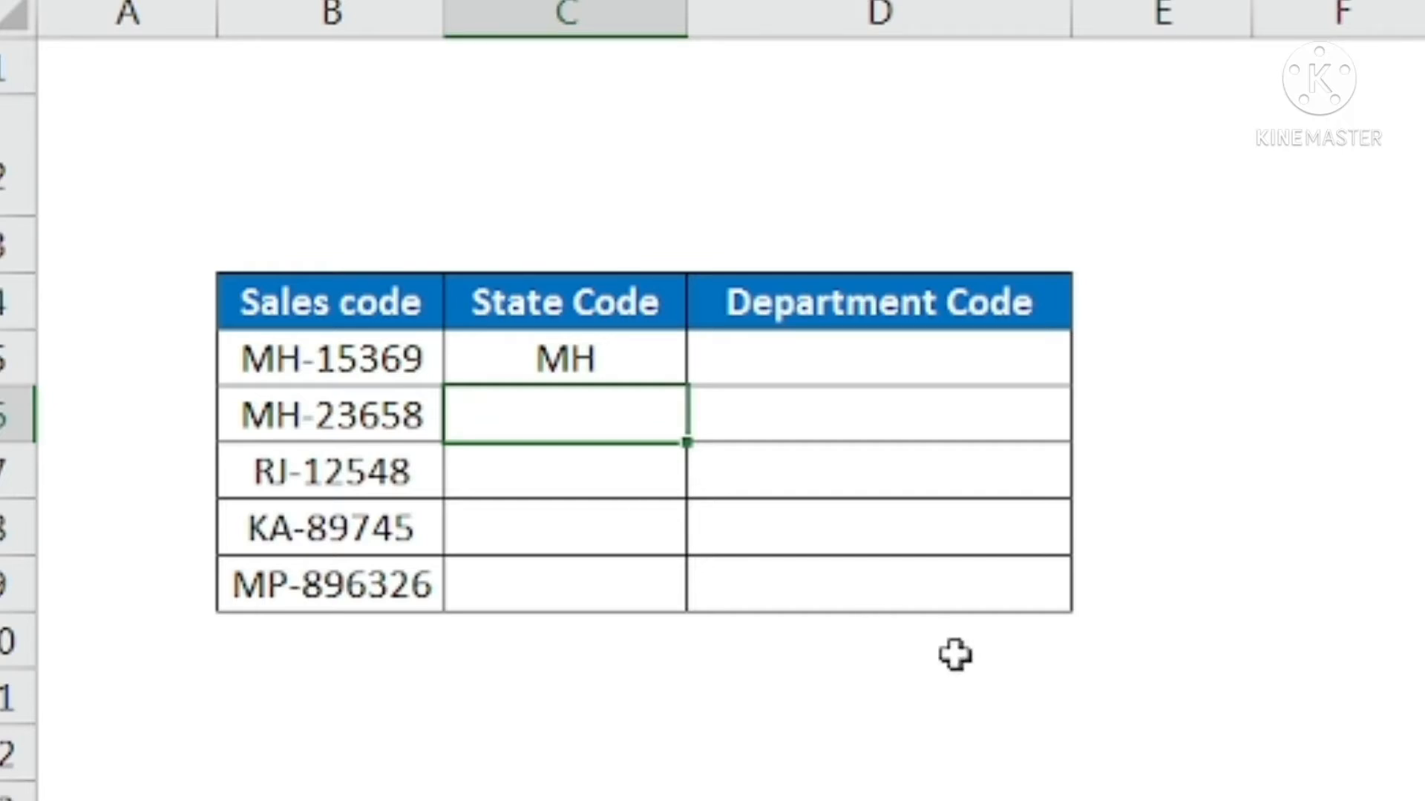
{"action": "key", "text": "ctrl+e"}
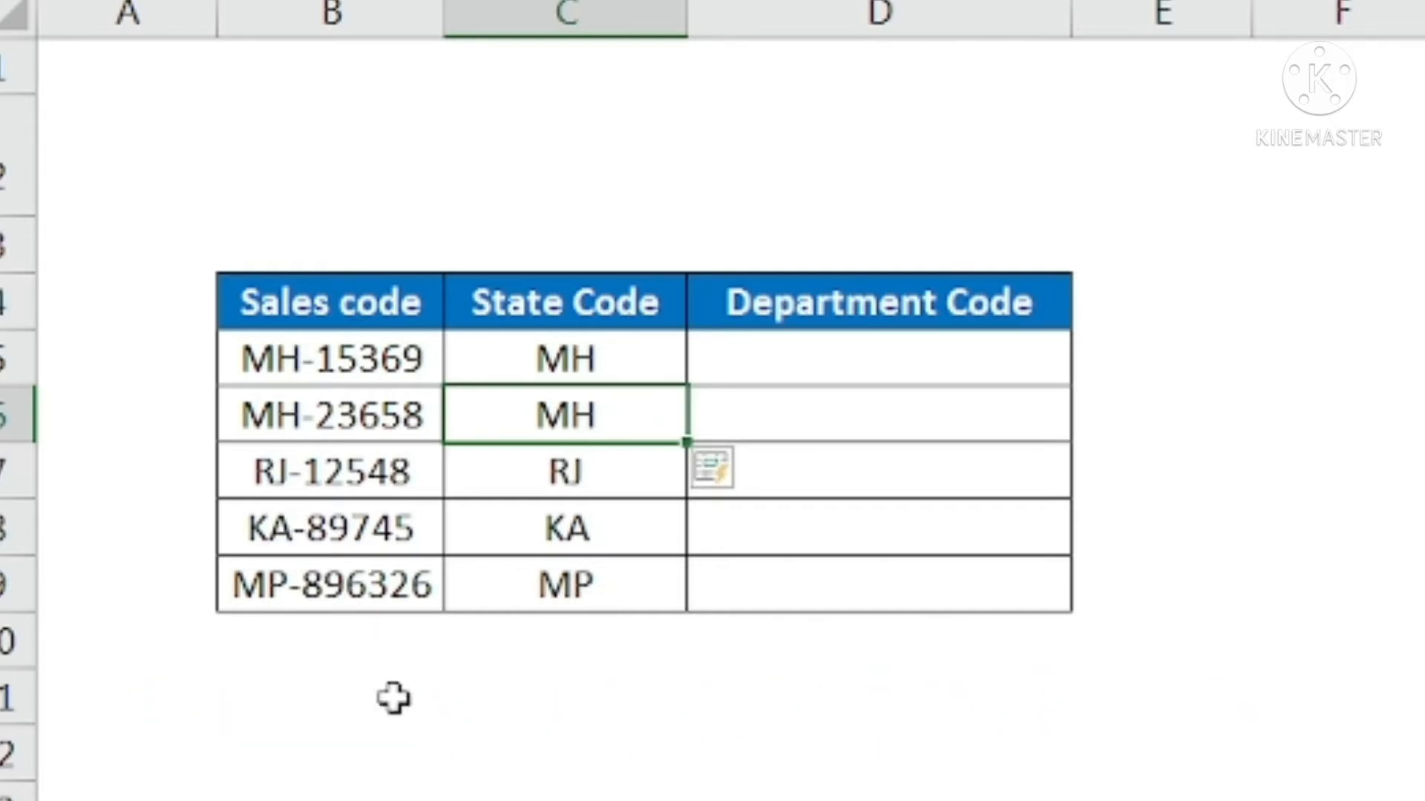
Enter 15369 as the first Department Code in D5 and Flash Fill the remaining rows of that column
{"action": "left_click", "coordinate": [846, 362]}
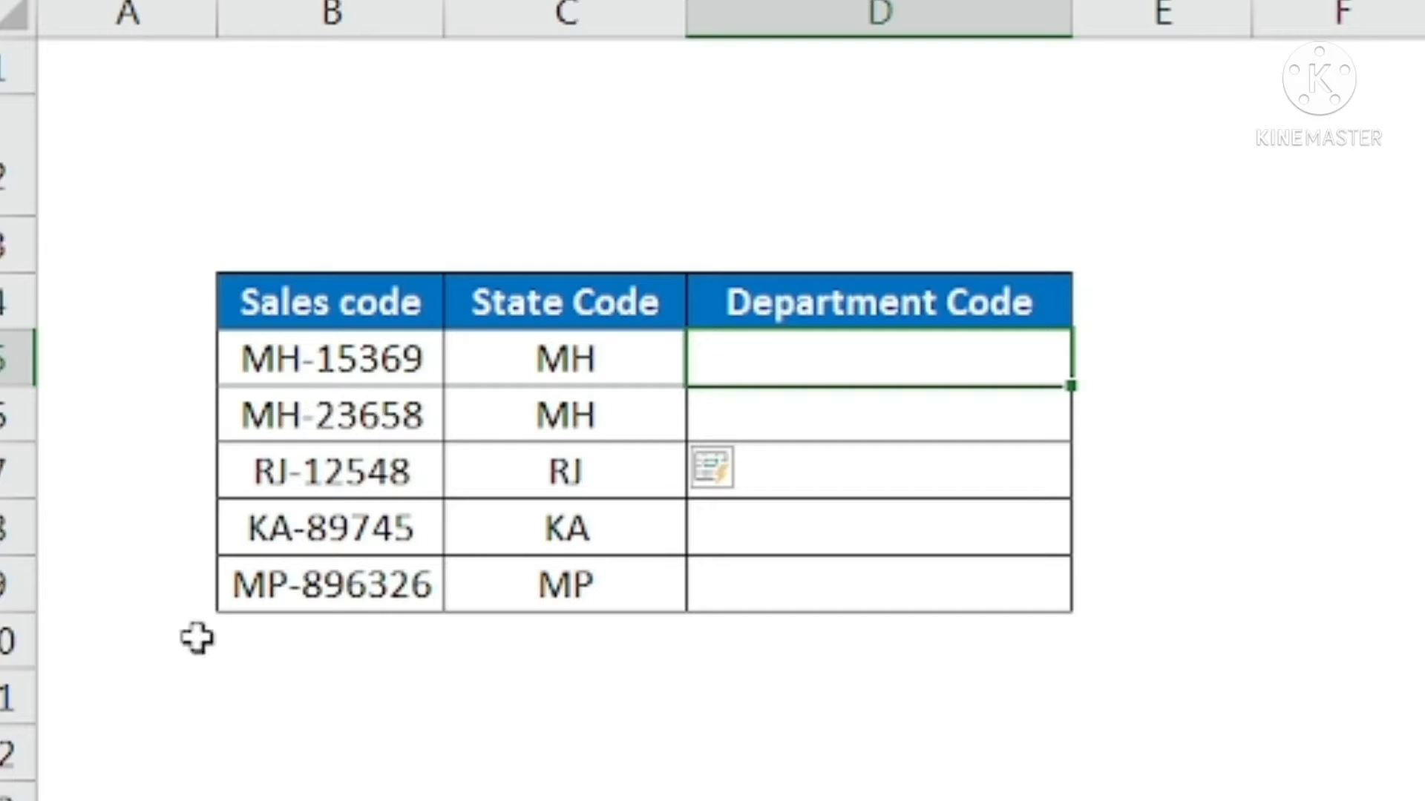
{"action": "type", "text": "153"}
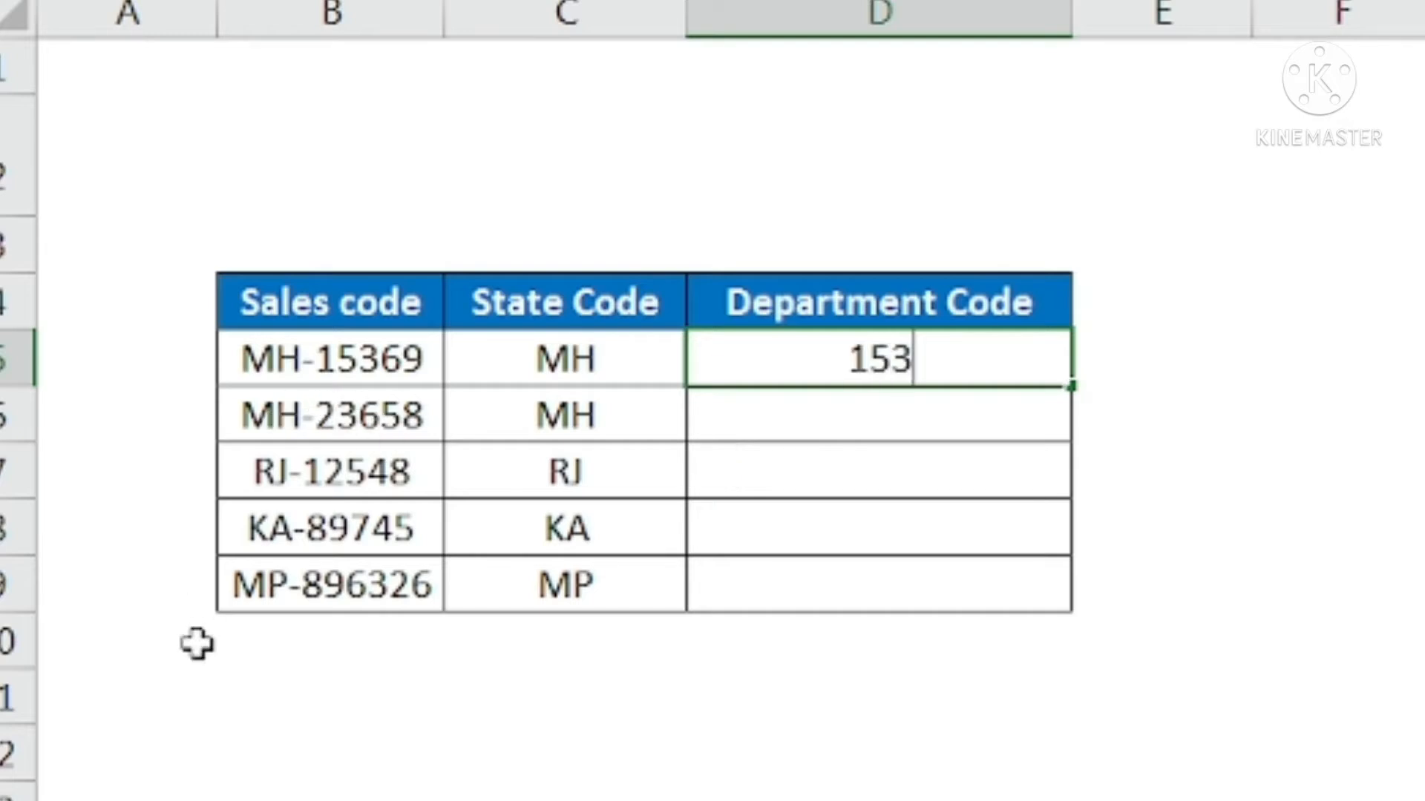
{"action": "type", "text": "69"}
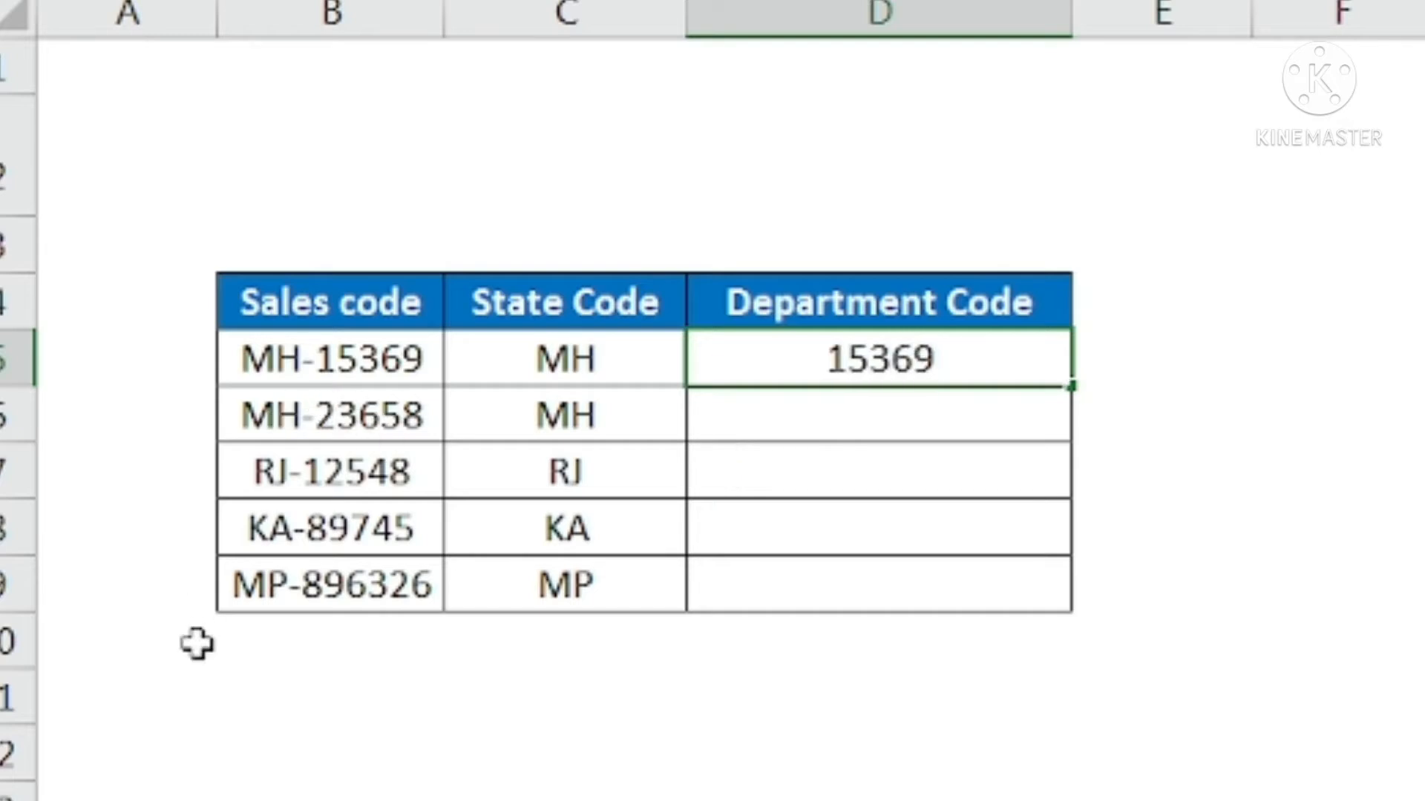
{"action": "key", "text": "Return"}
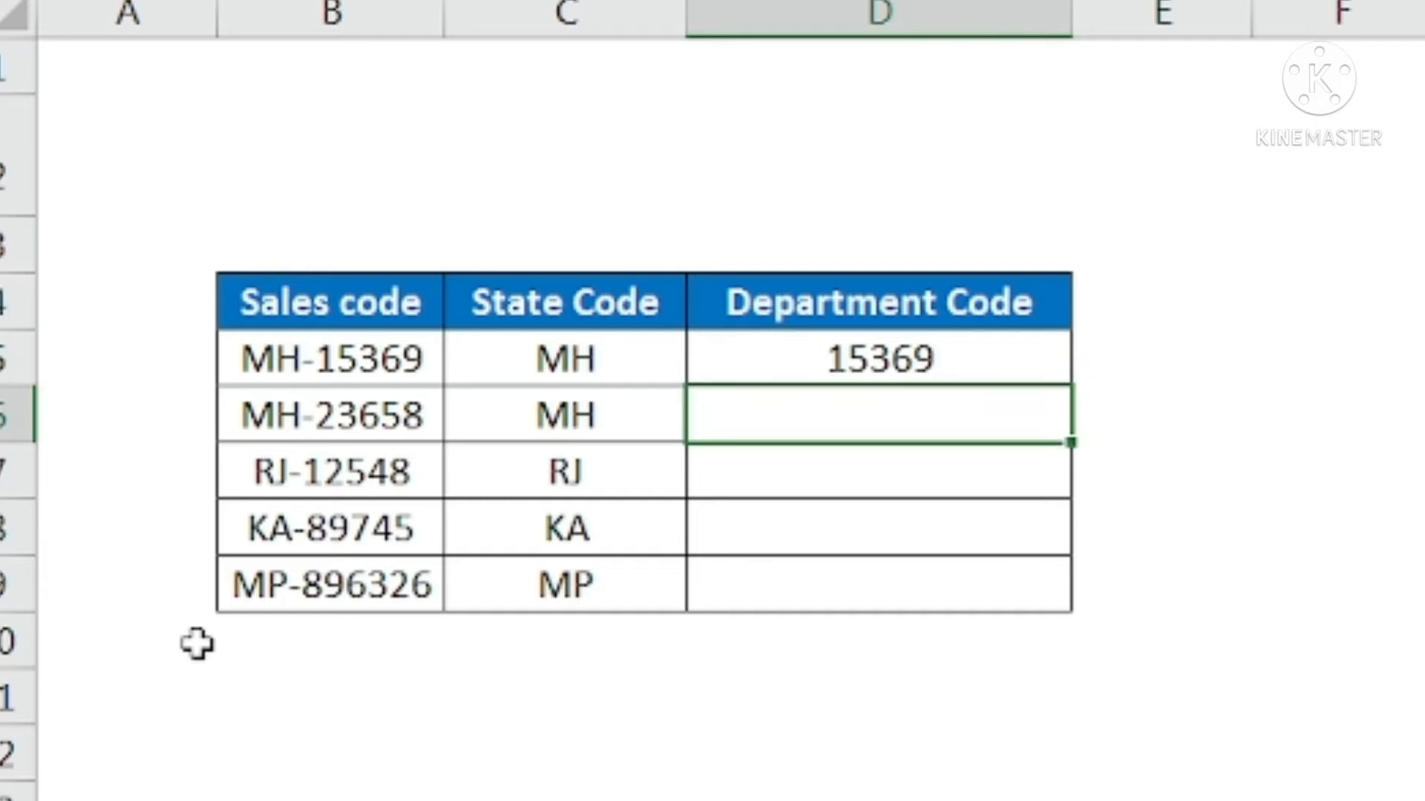
{"action": "key", "text": "ctrl+e"}
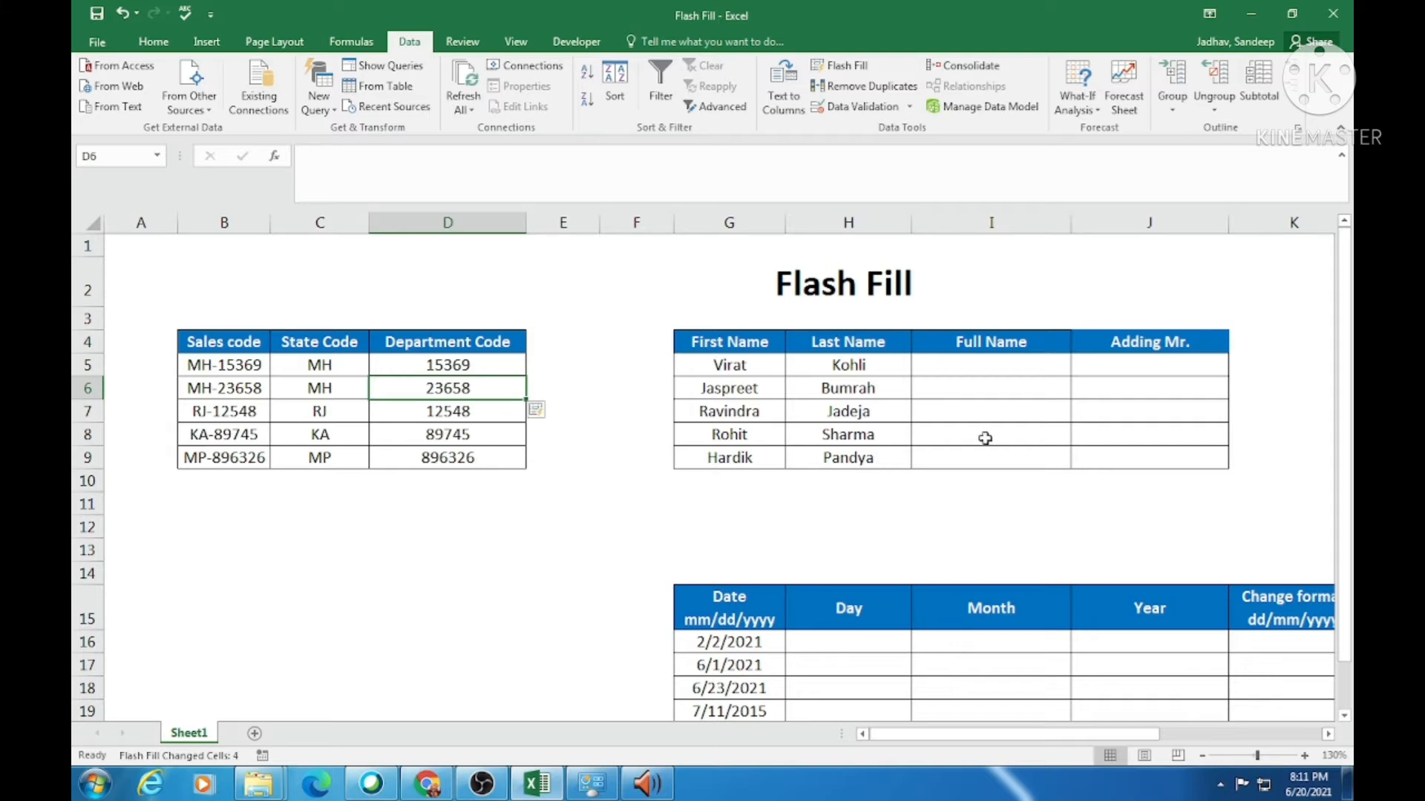
Enter Virat Kohli as the first Full Name in I5 and Flash Fill the other rows from the first and last names
{"action": "left_click_drag", "start_coordinate": [1011, 737], "coordinate": [1073, 737]}
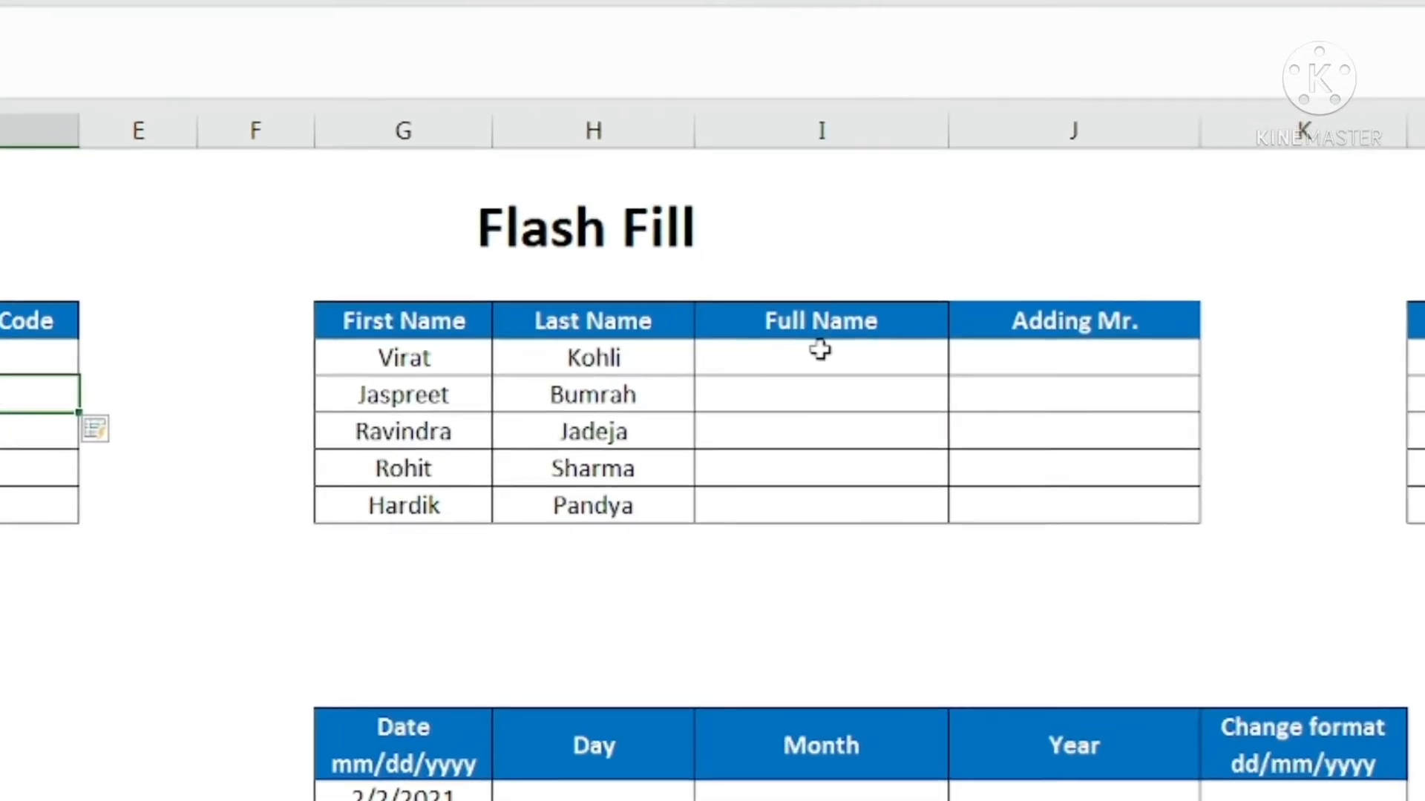
{"action": "left_click", "coordinate": [838, 365]}
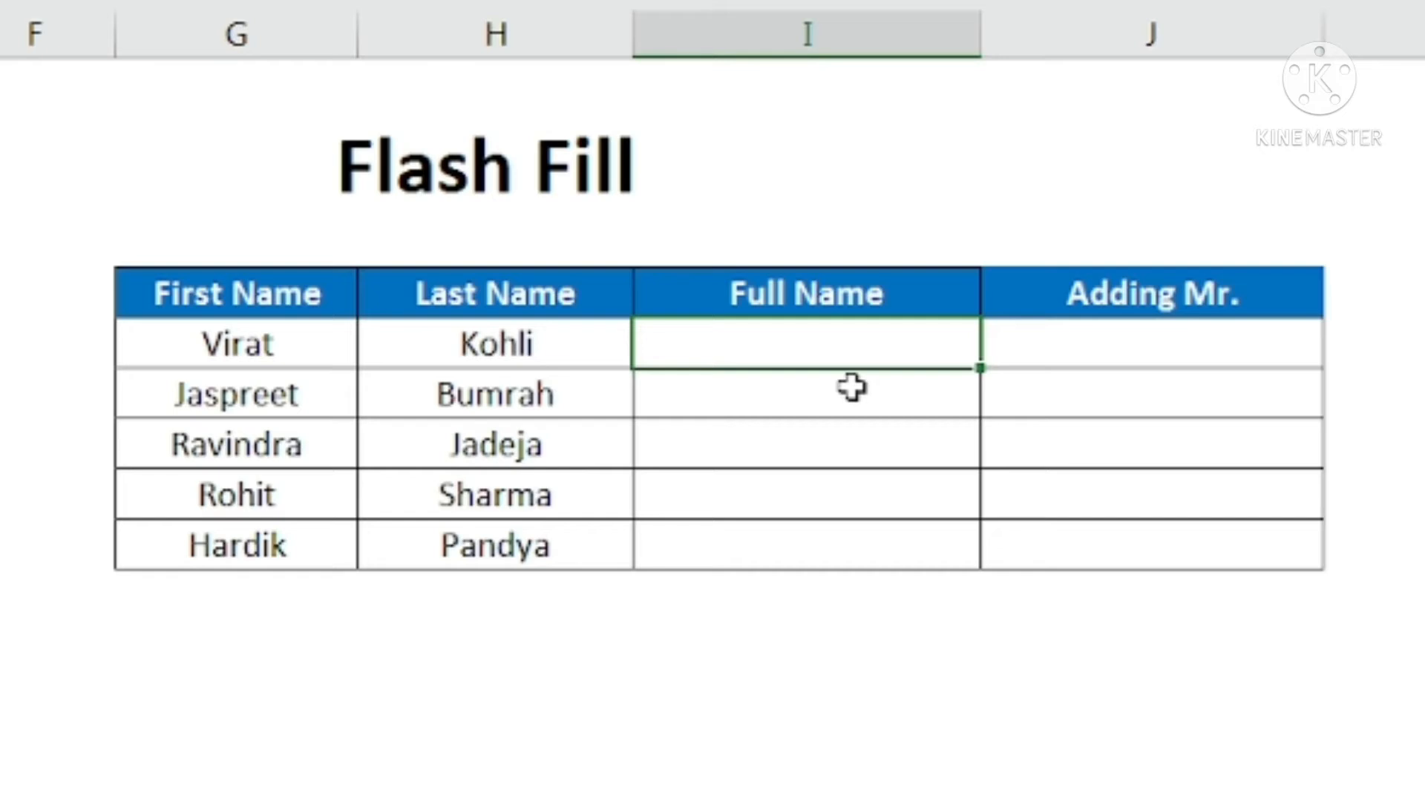
{"action": "type", "text": "Vir"}
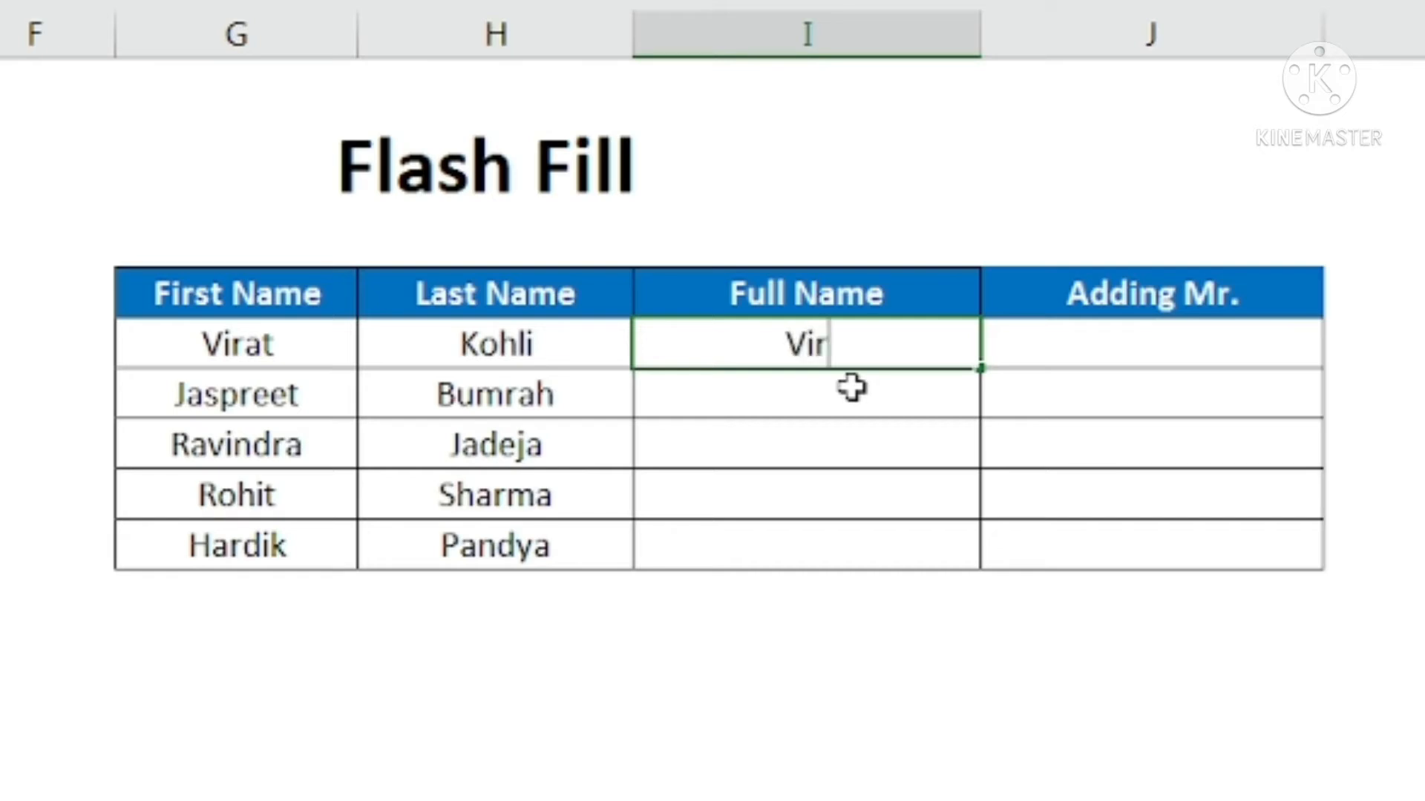
{"action": "type", "text": "at "}
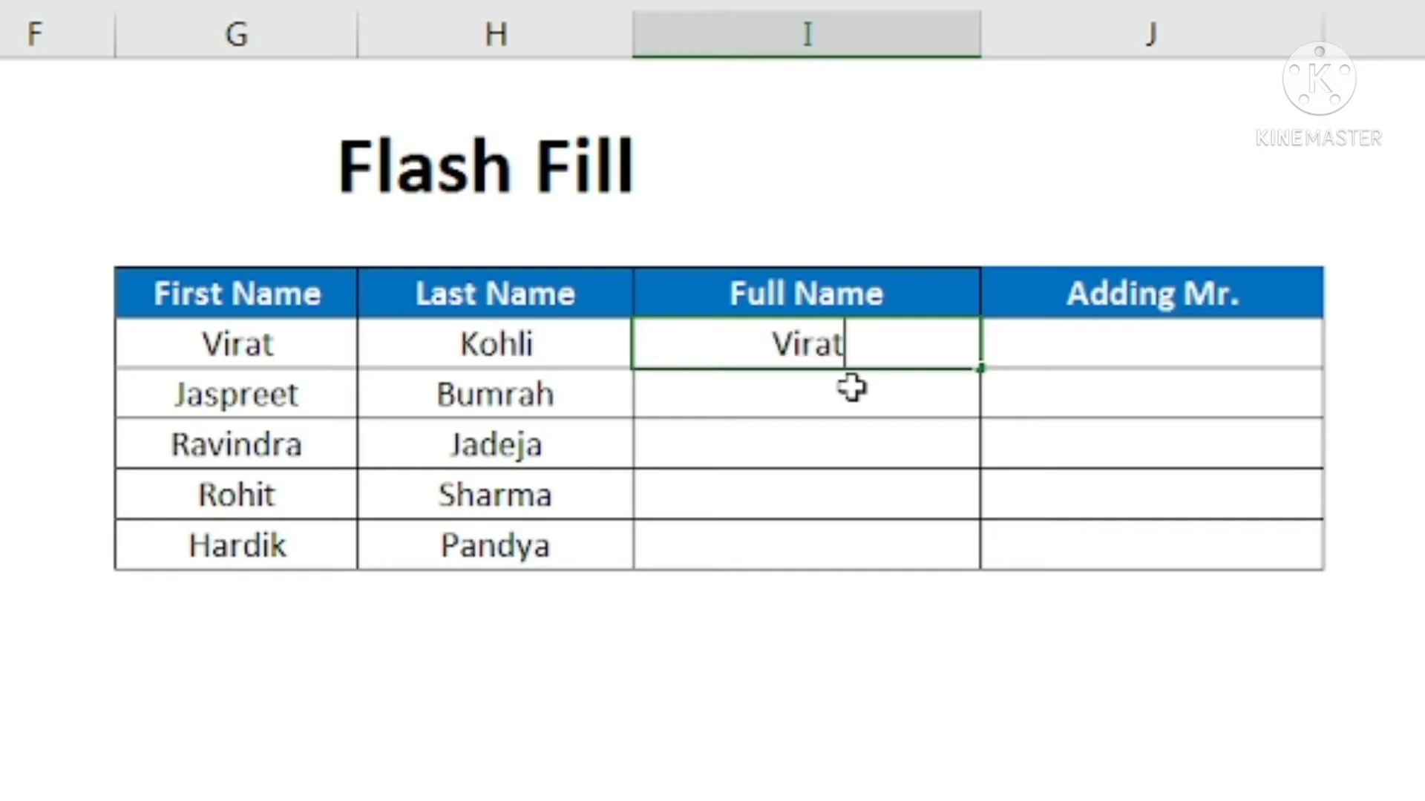
{"action": "type", "text": "Kohli"}
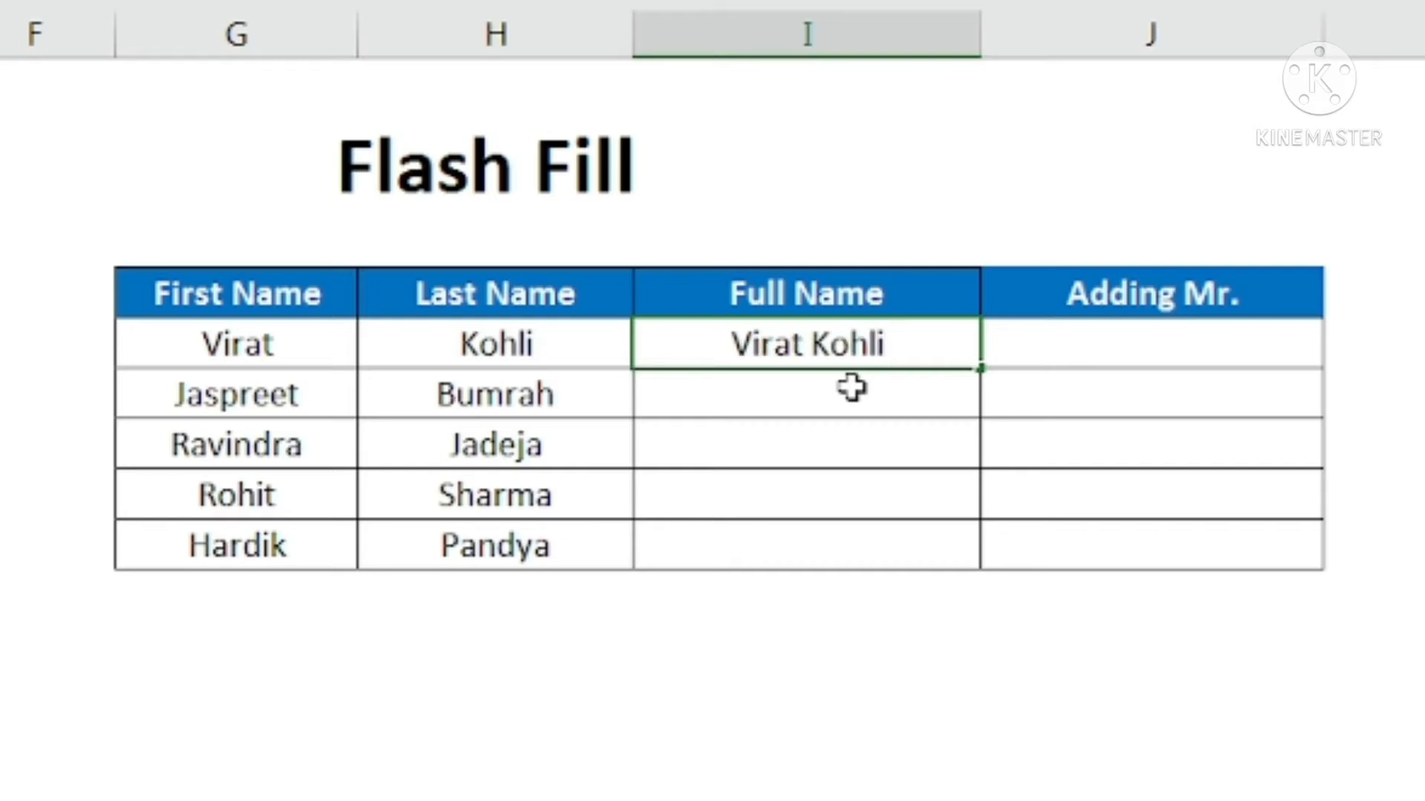
{"action": "key", "text": "Return"}
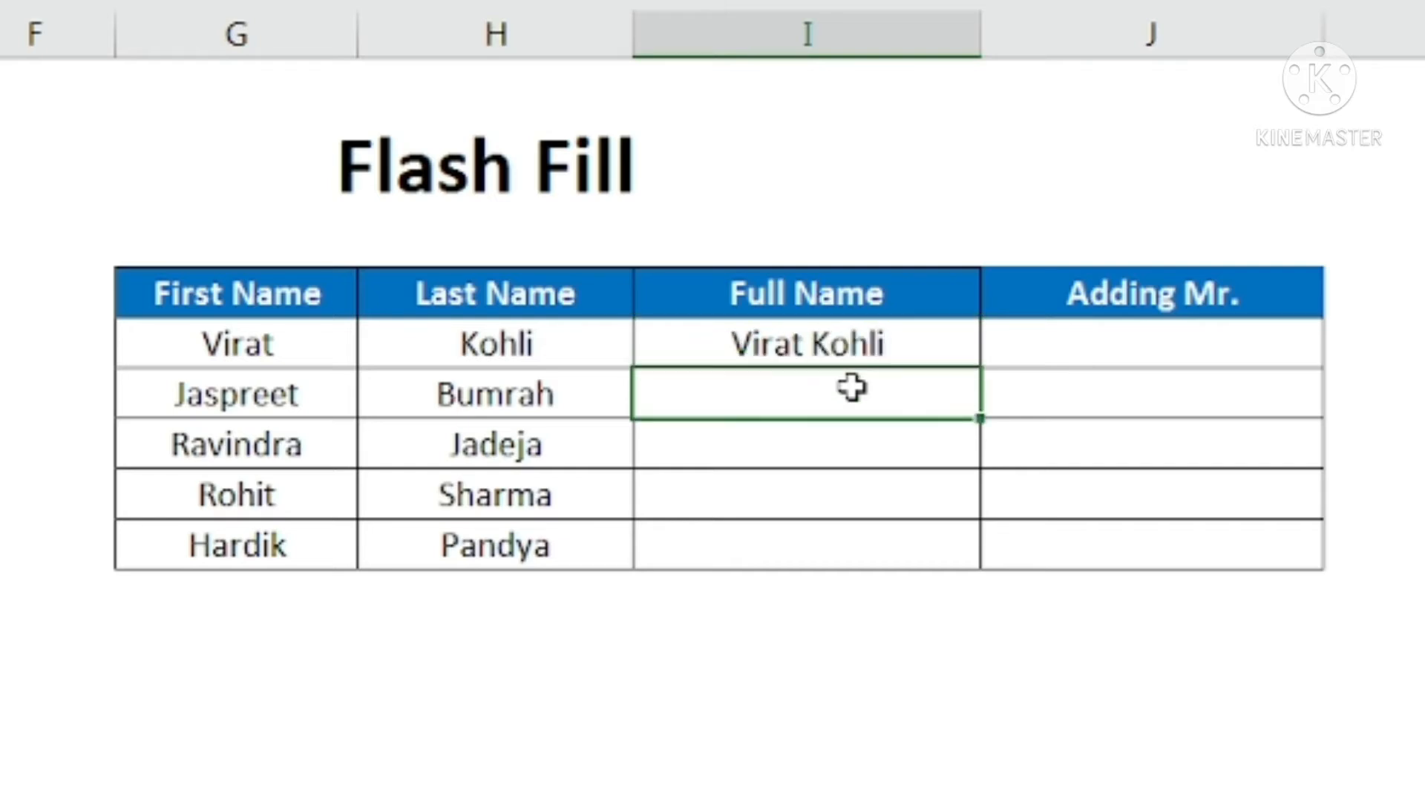
{"action": "key", "text": "ctrl+e"}
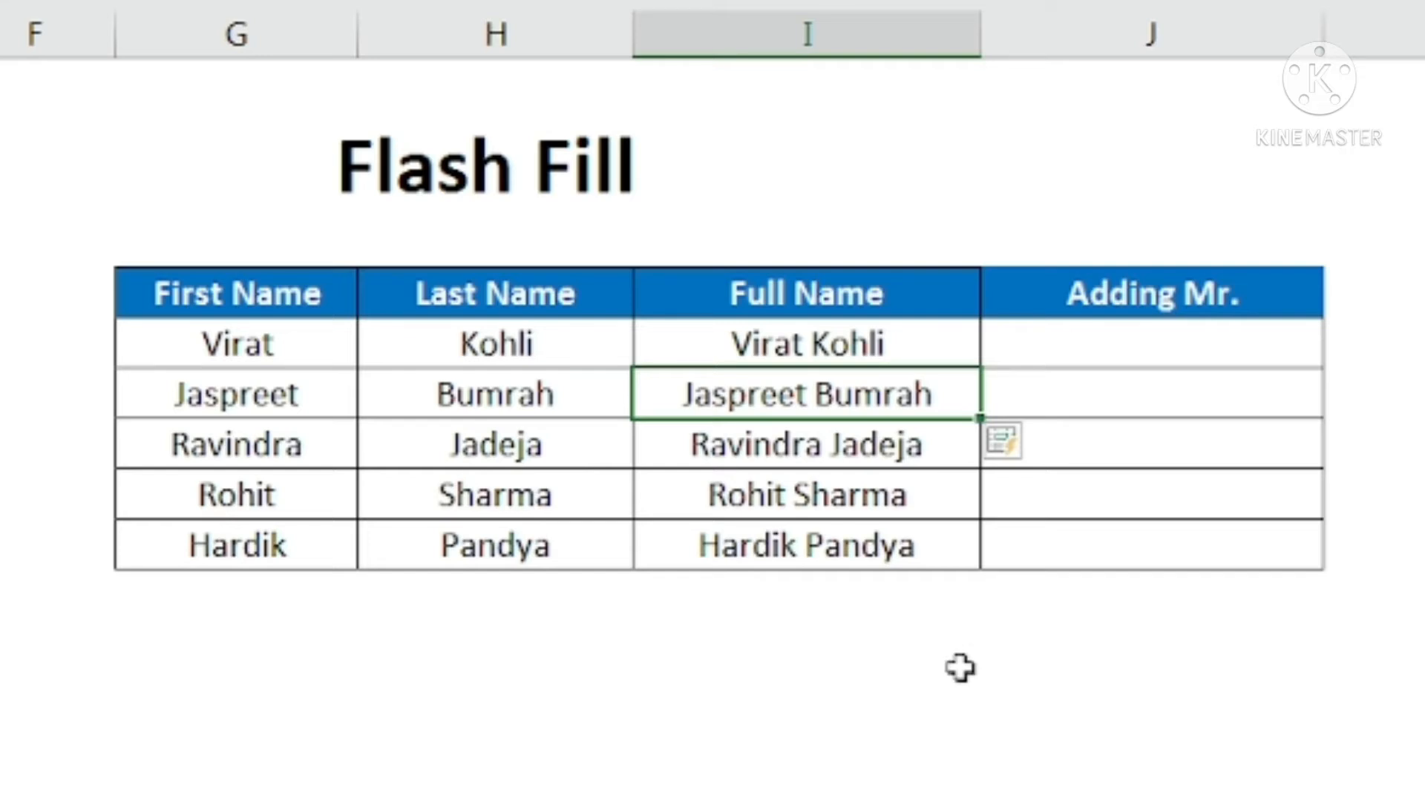
Enter Mr. Virat Kohli in J5 under Adding Mr. and Flash Fill the title onto the remaining names
{"action": "left_click", "coordinate": [1120, 358]}
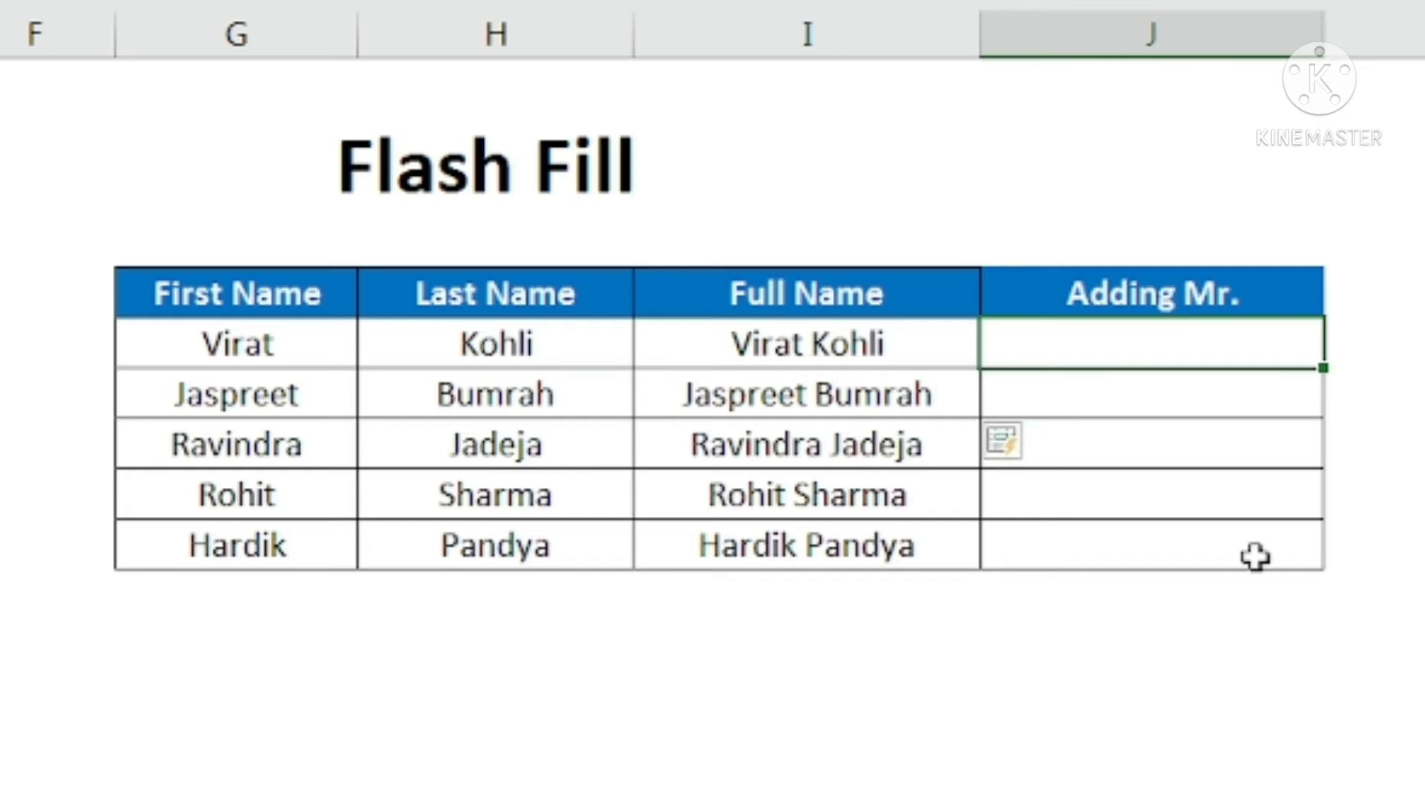
{"action": "type", "text": "Mr. "}
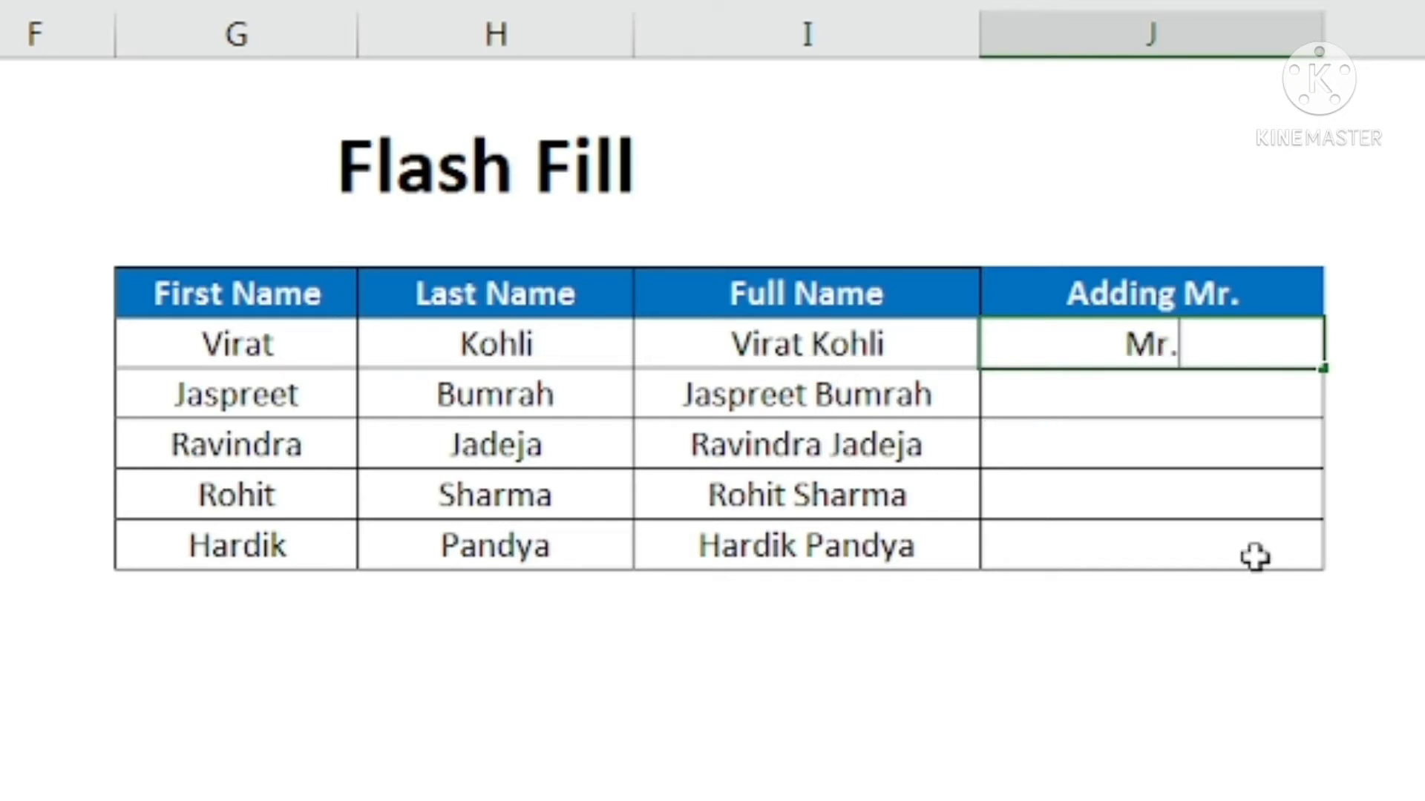
{"action": "type", "text": "Vira"}
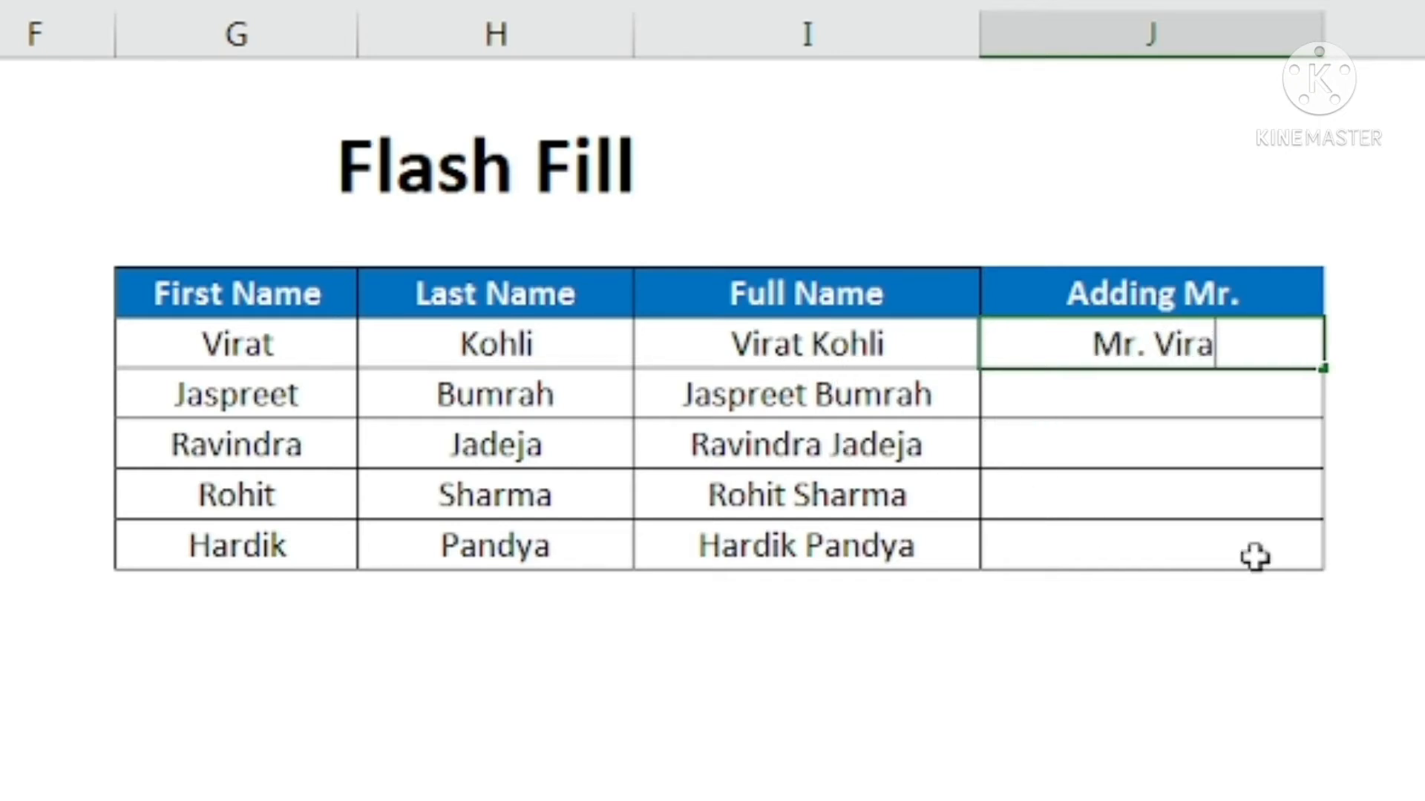
{"action": "type", "text": "t Kohli"}
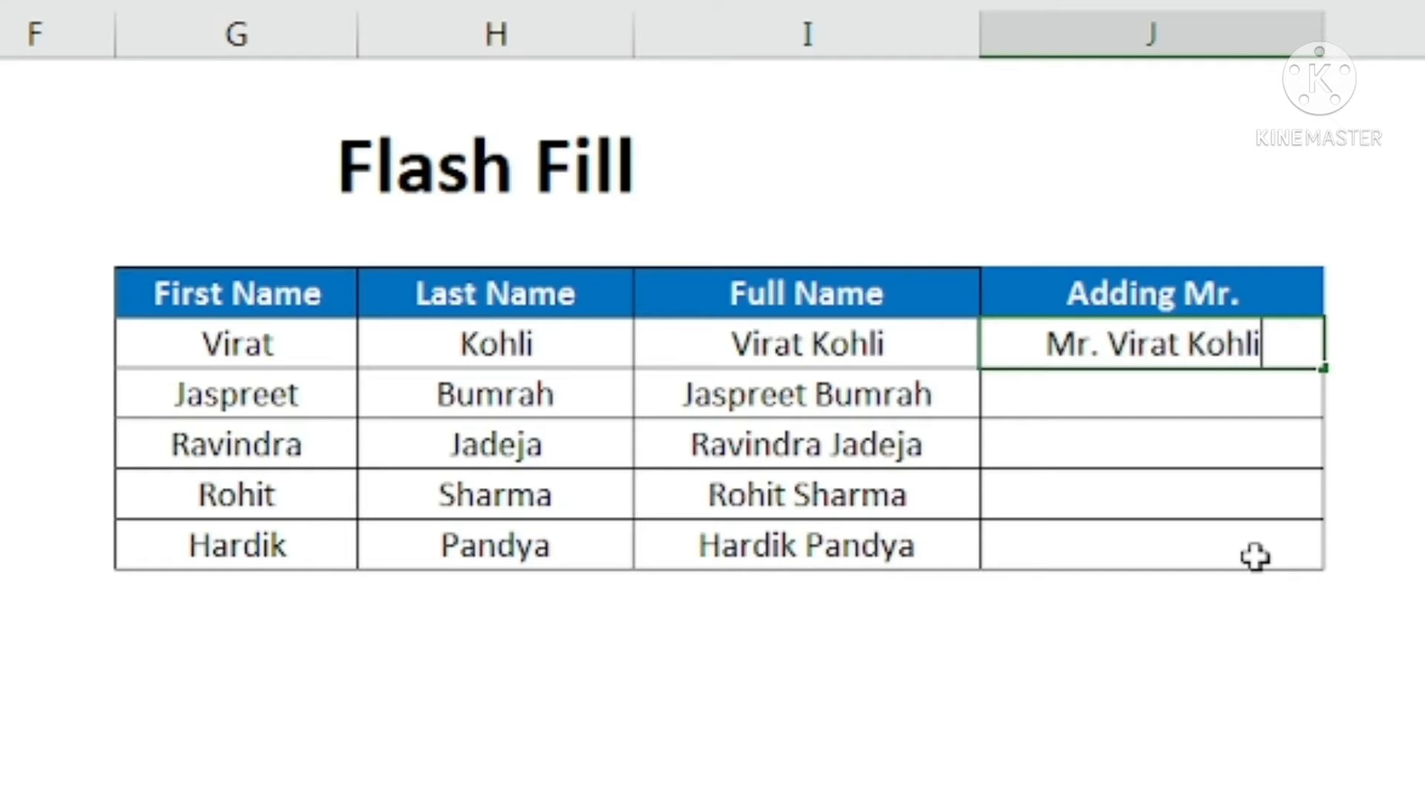
{"action": "key", "text": "Return"}
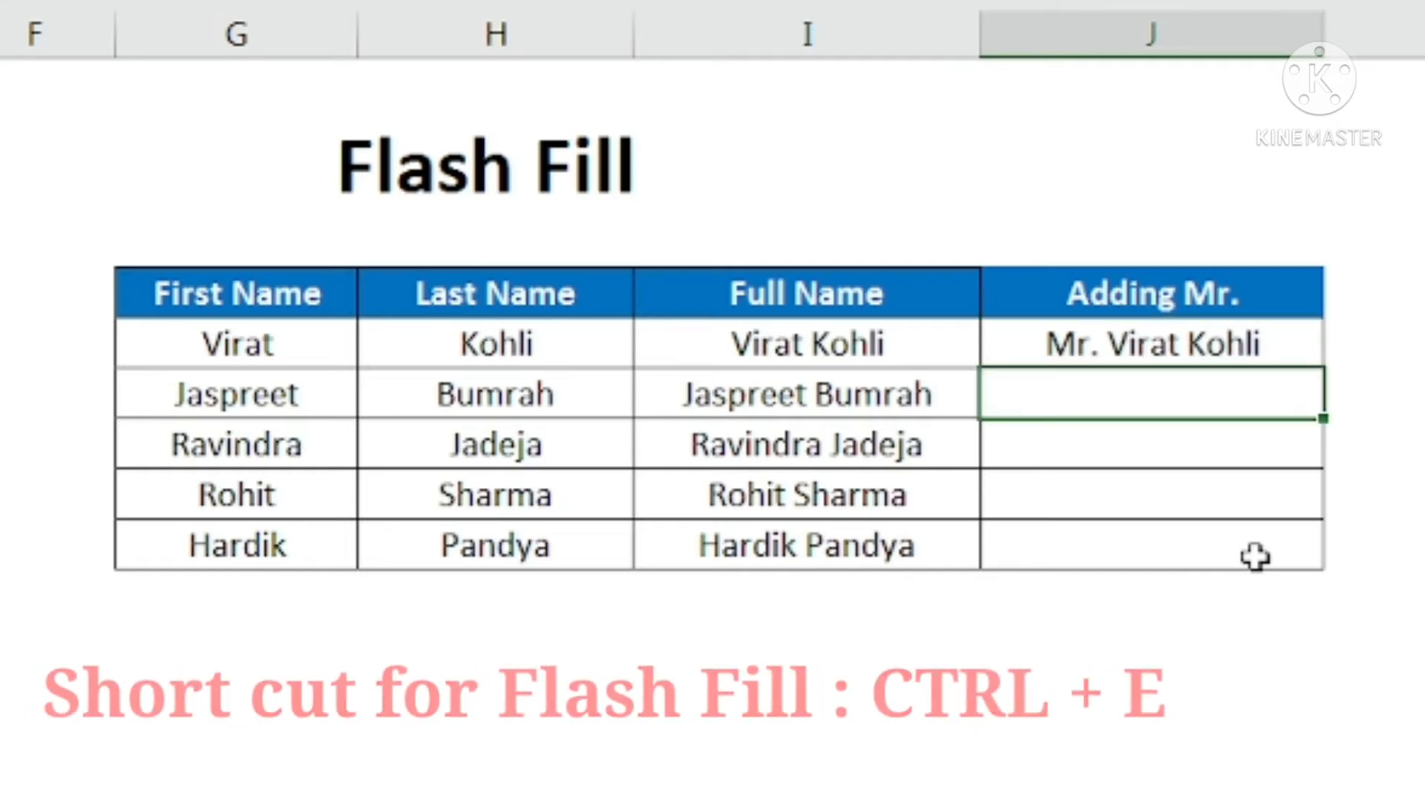
{"action": "key", "text": "ctrl+e"}
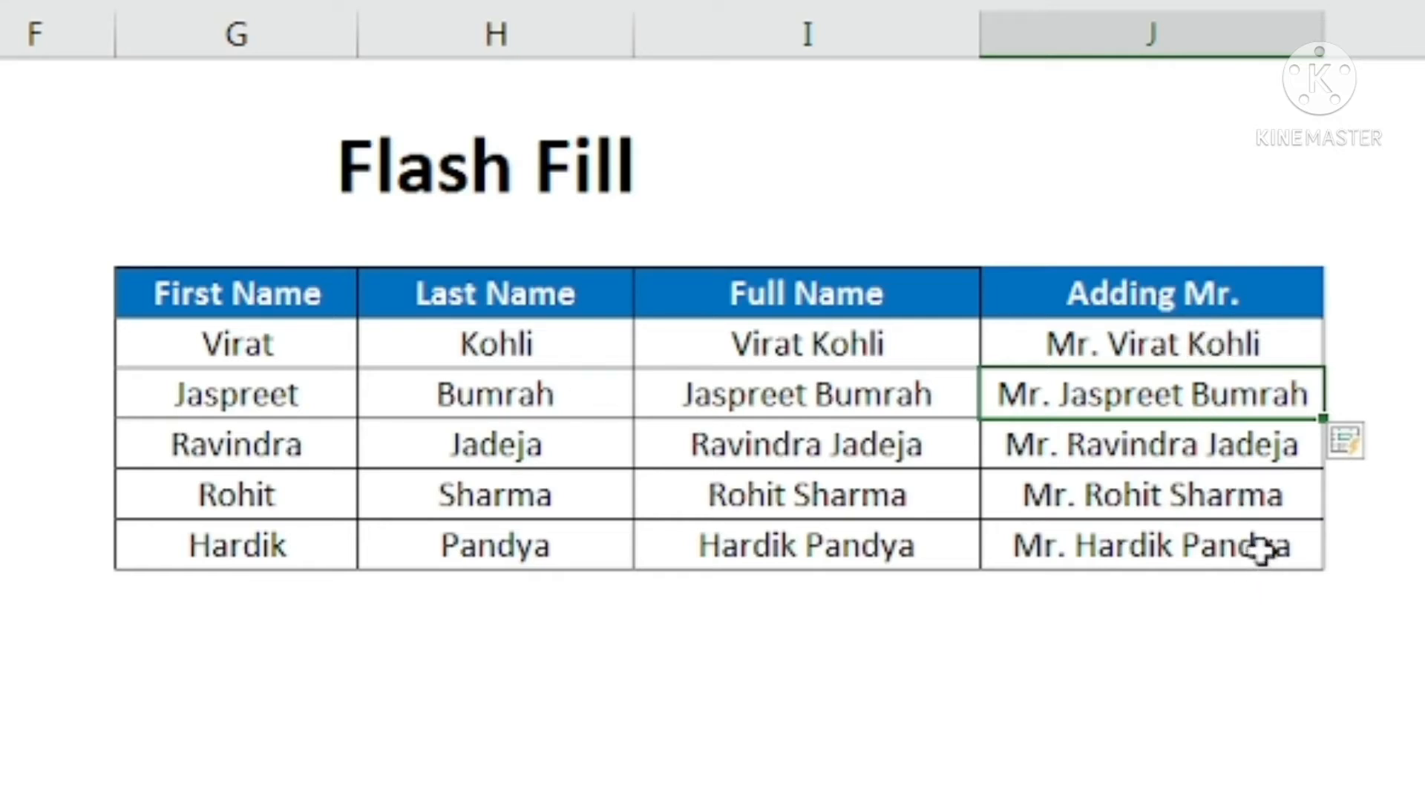
Review the filled Adding Mr. cells and the Lower Case, Upper Case and Proper Case columns of the next table
{"action": "left_click", "coordinate": [1135, 350]}
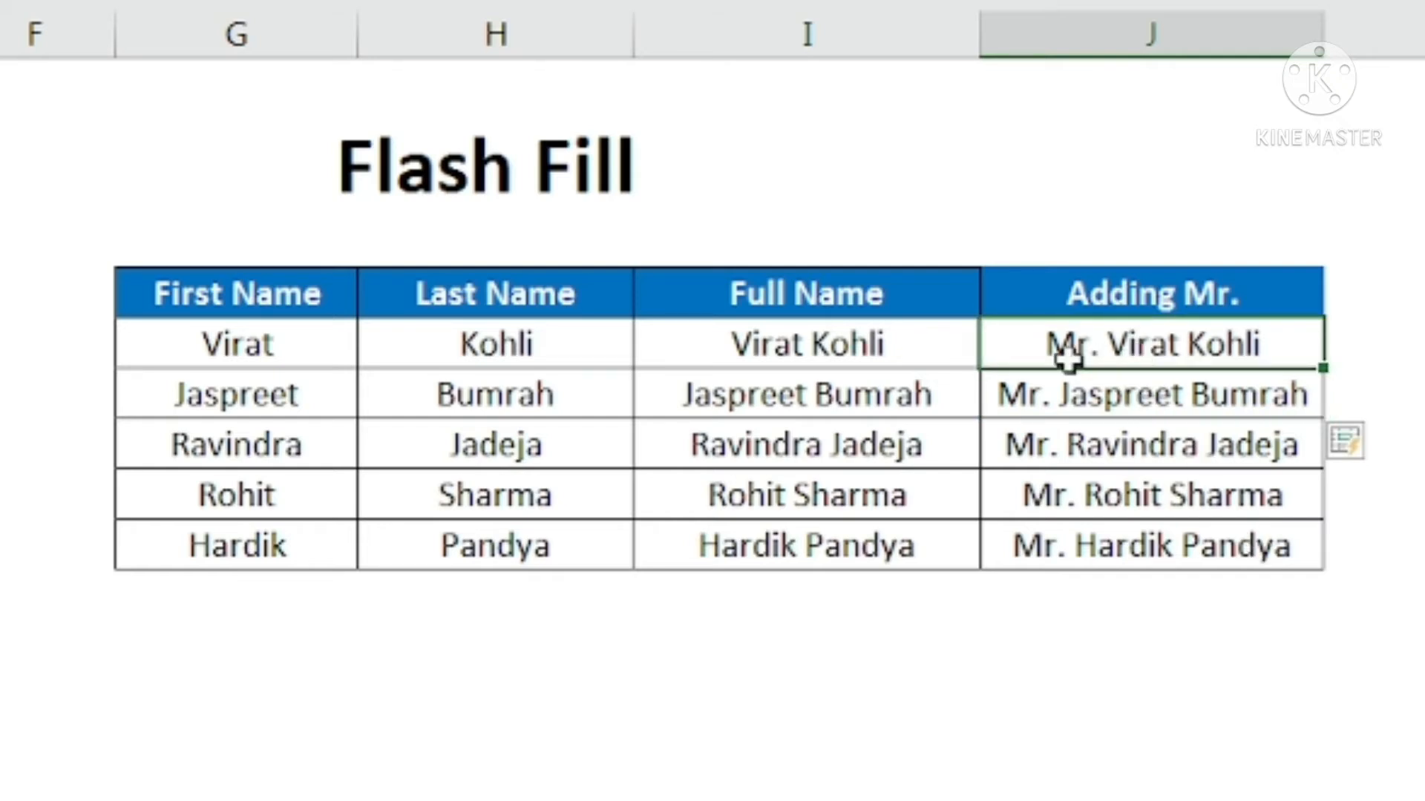
{"action": "left_click", "coordinate": [1078, 399]}
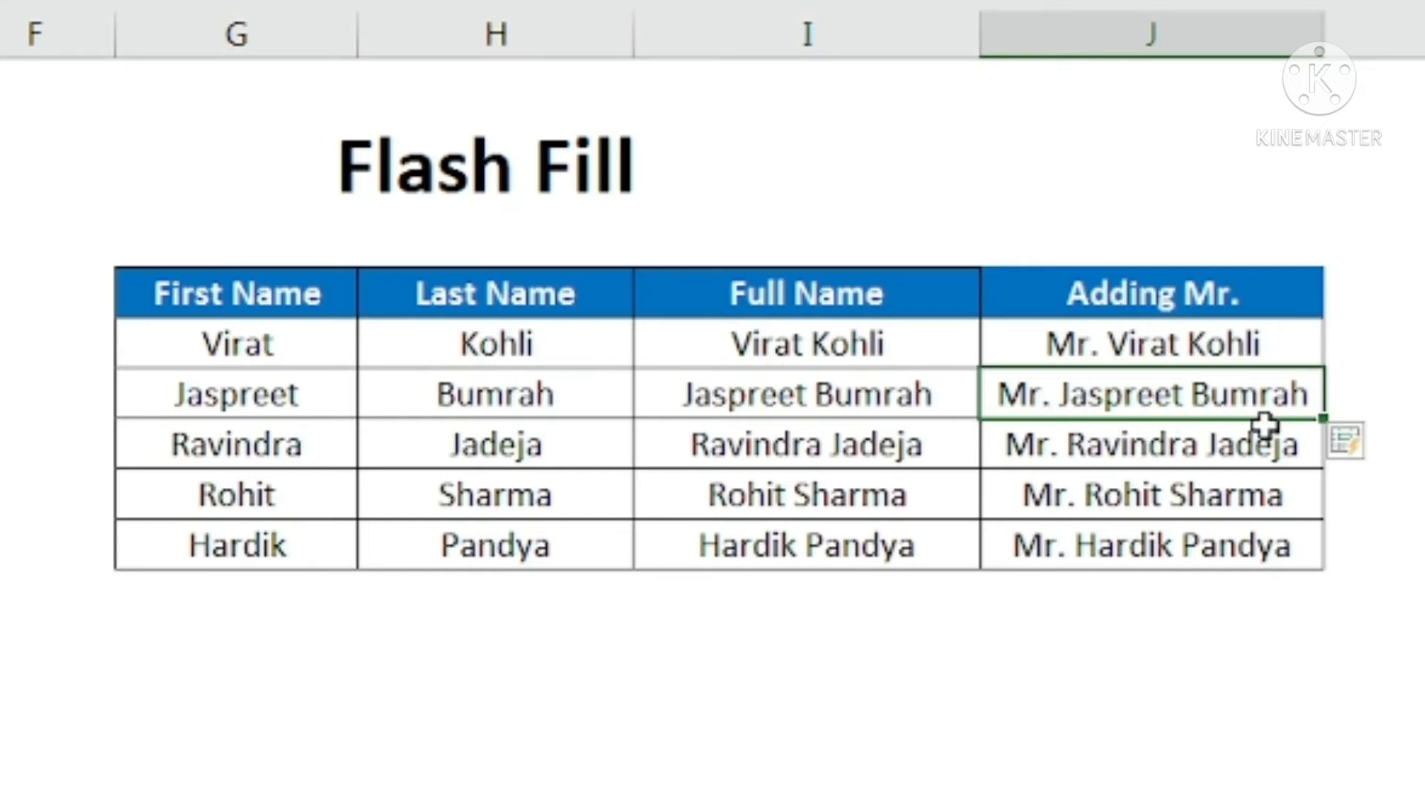
{"action": "left_click", "coordinate": [1181, 437]}
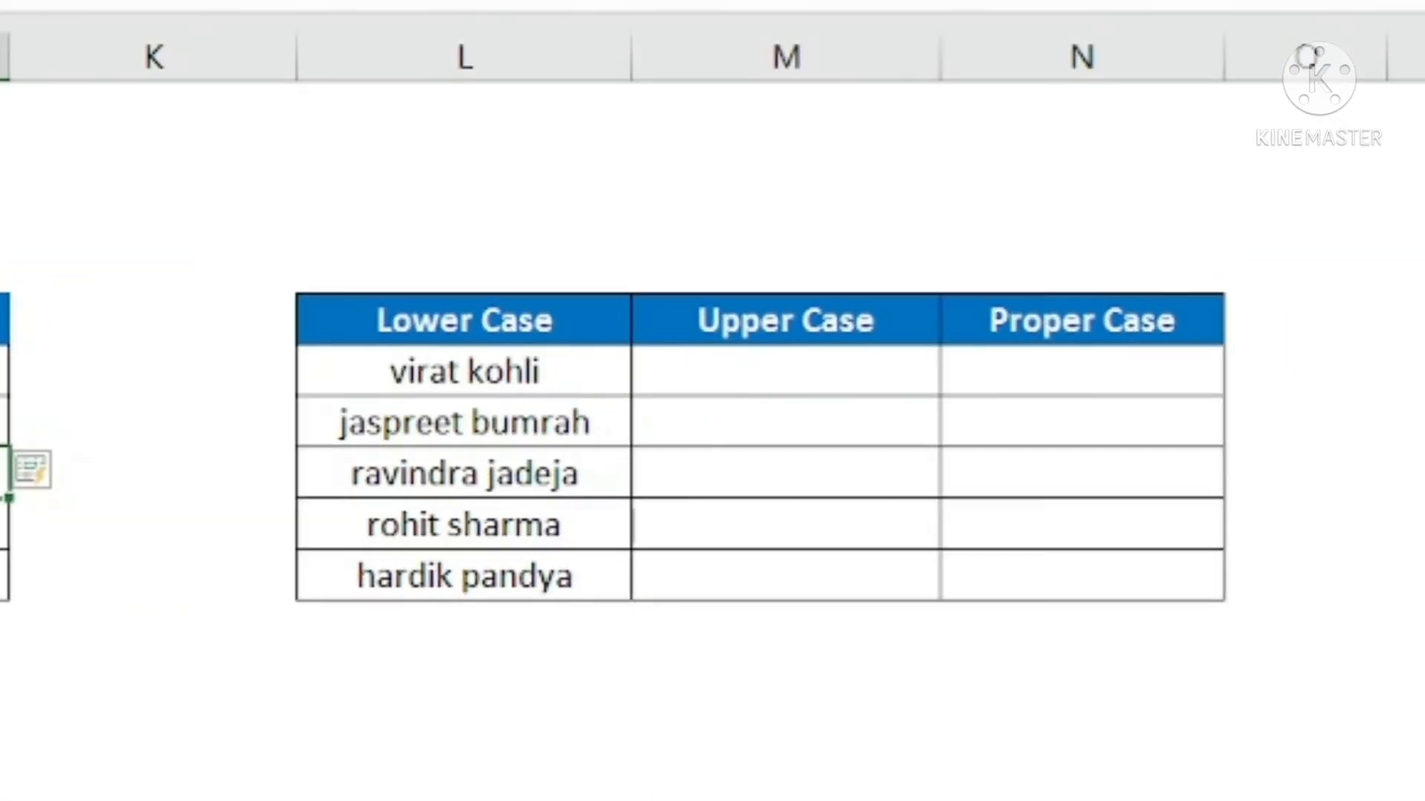
{"action": "left_click", "coordinate": [475, 365]}
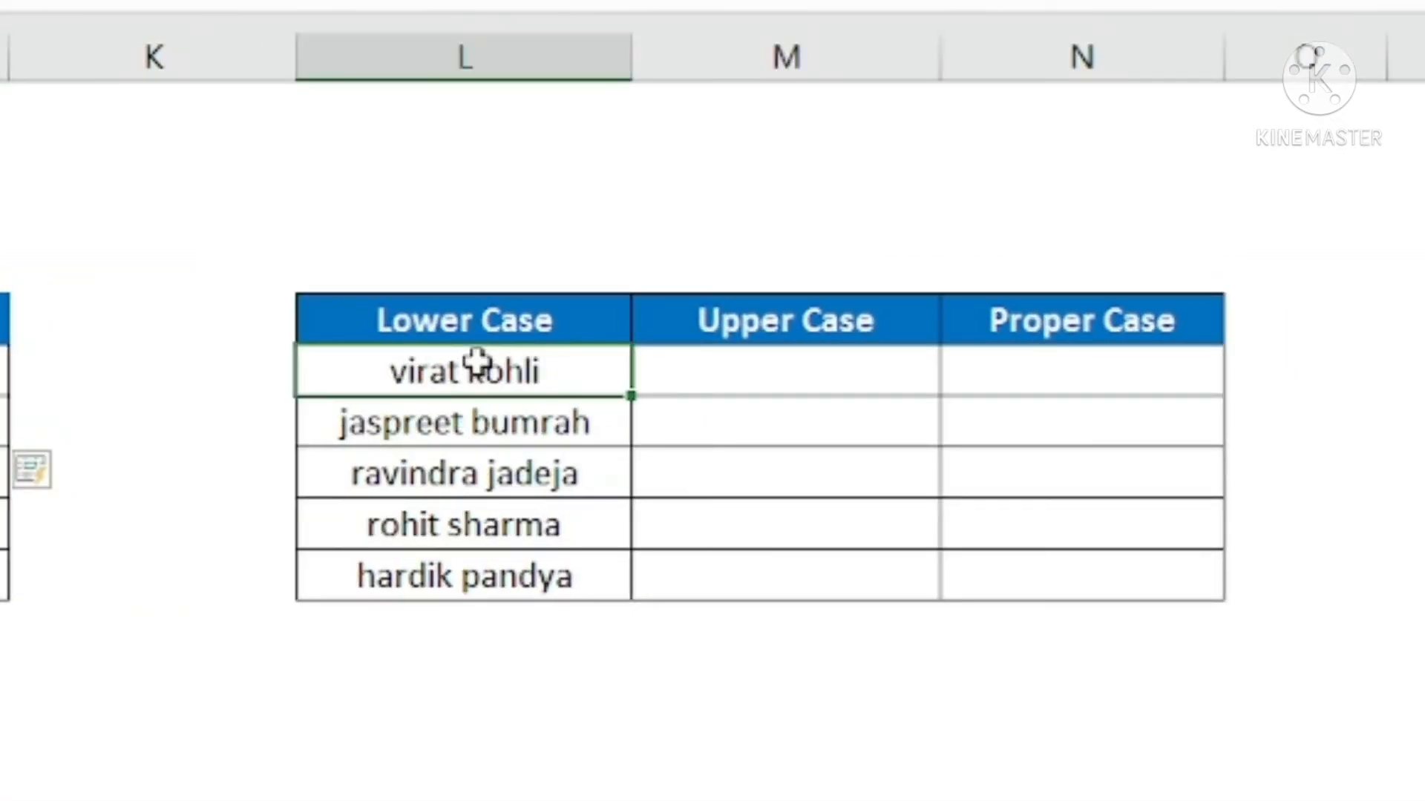
{"action": "left_click_drag", "start_coordinate": [475, 363], "coordinate": [474, 586]}
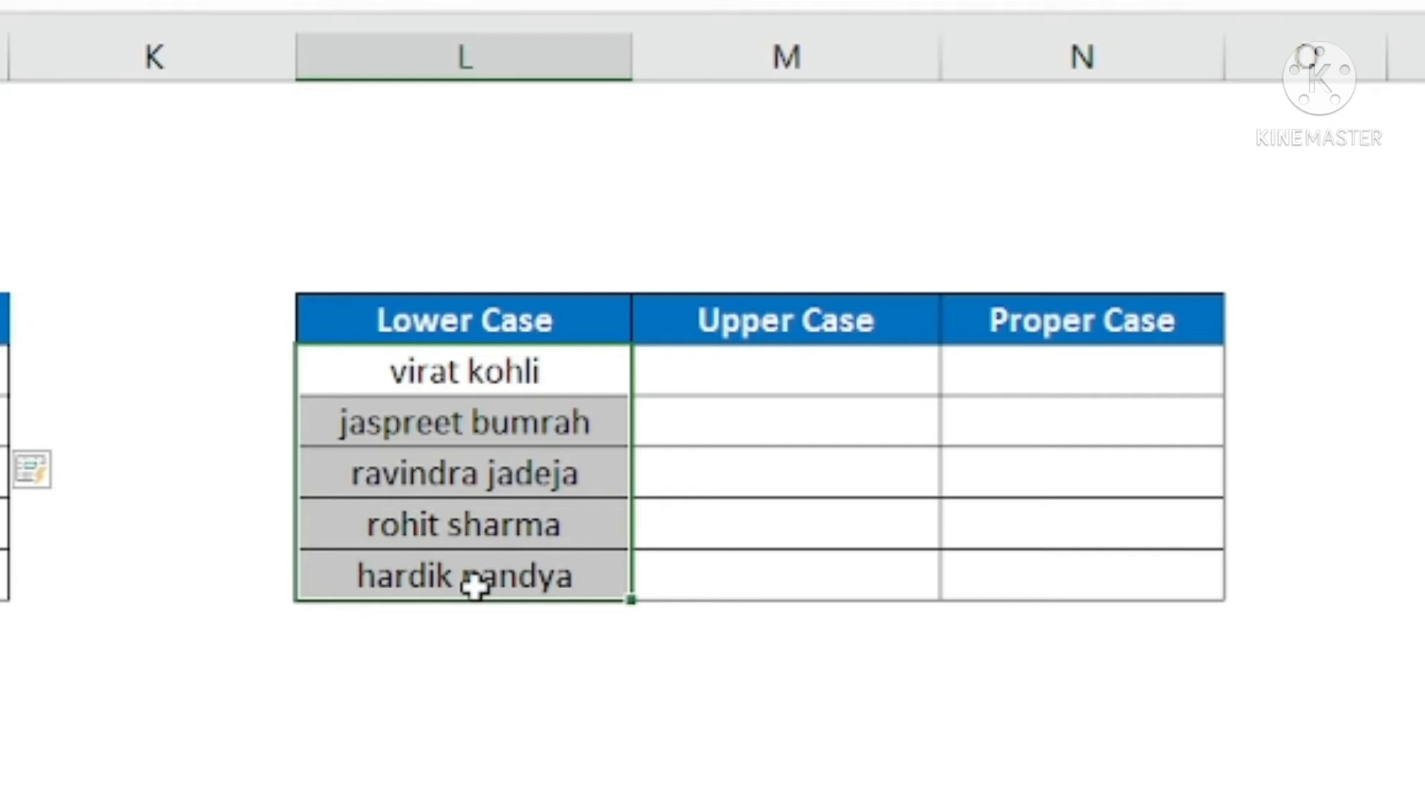
{"action": "left_click", "coordinate": [743, 371]}
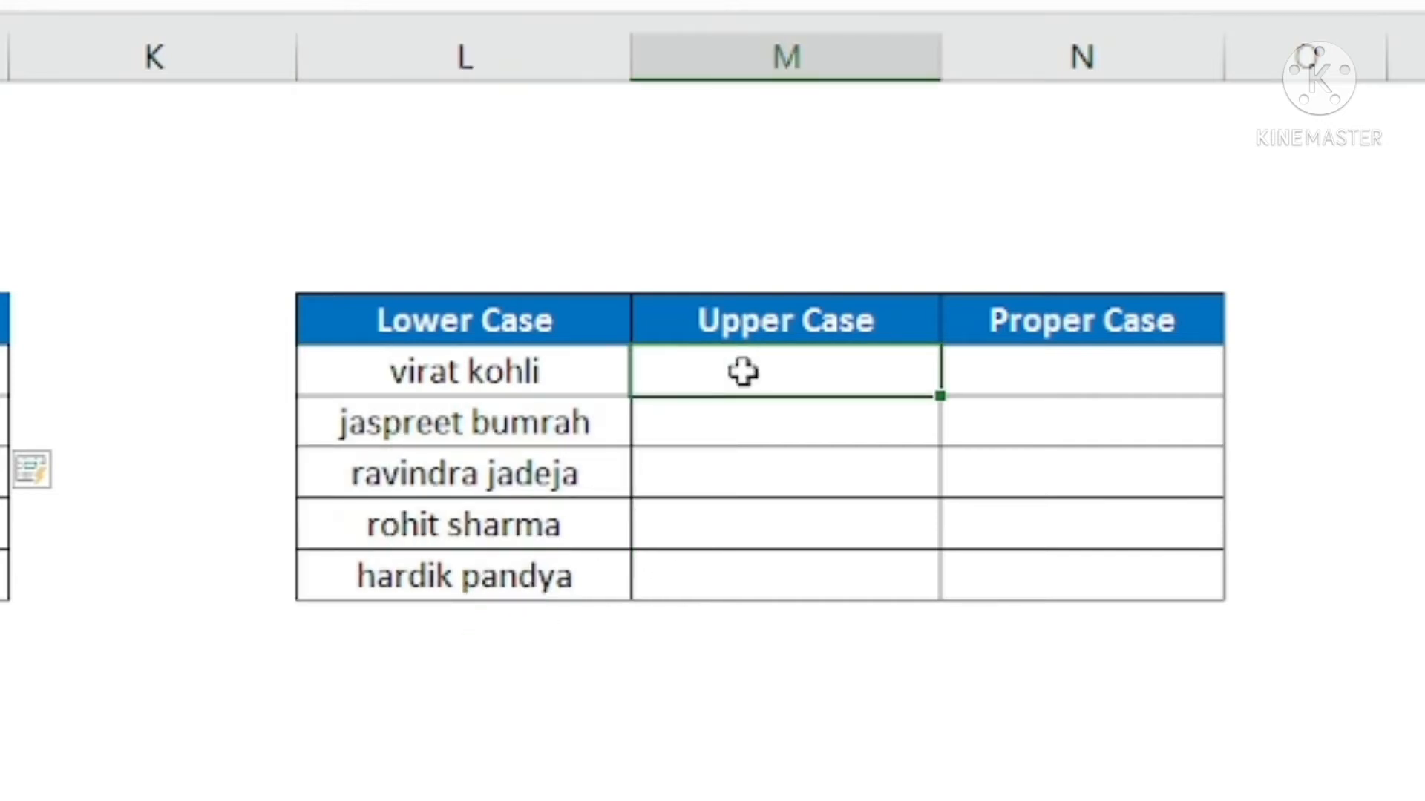
{"action": "left_click_drag", "start_coordinate": [743, 371], "coordinate": [862, 549]}
{"action": "left_click_drag", "start_coordinate": [1050, 371], "coordinate": [1050, 571]}
{"action": "left_click", "coordinate": [448, 366]}
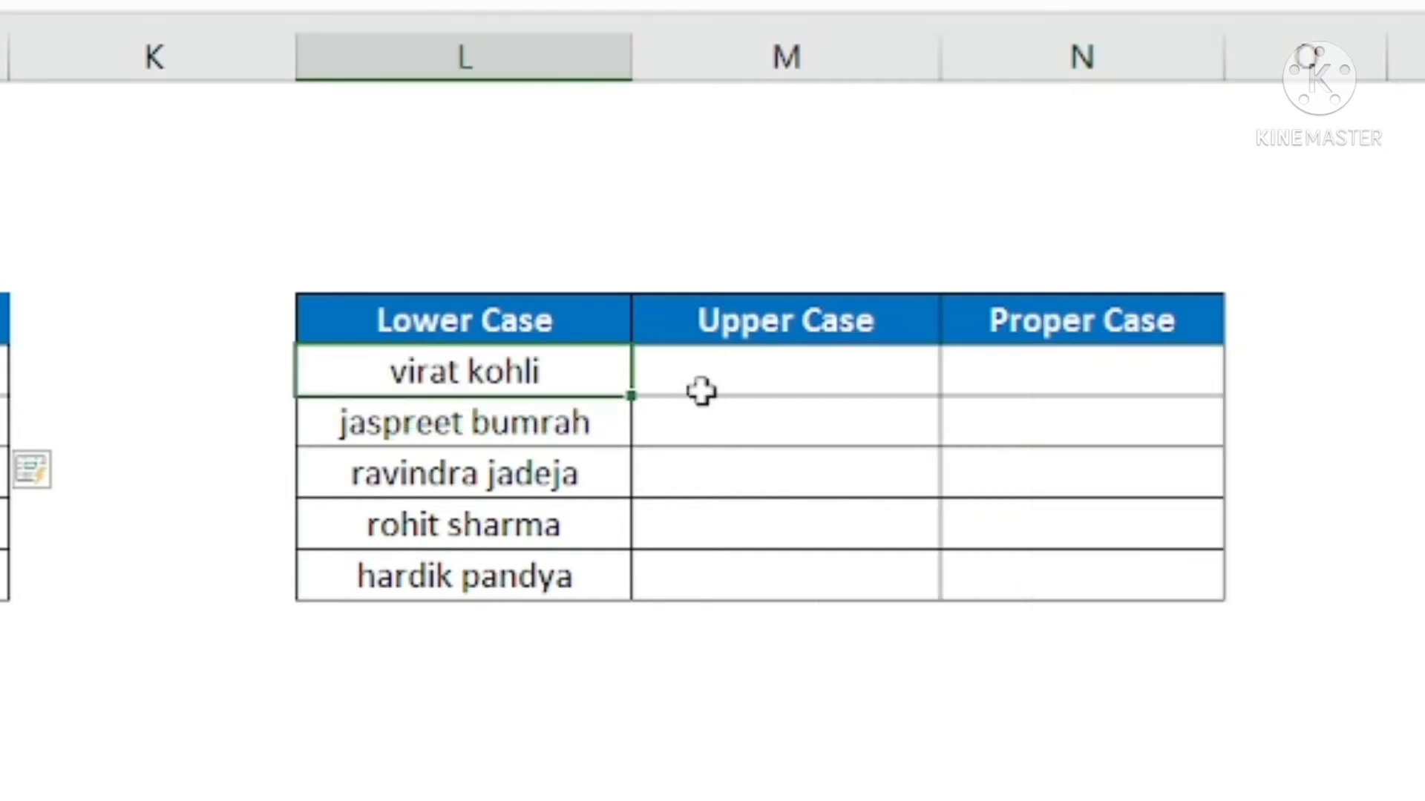
Enter VIRAT KOHLI in M5 under Upper Case and Flash Fill the remaining names in that column
{"action": "left_click", "coordinate": [699, 388]}
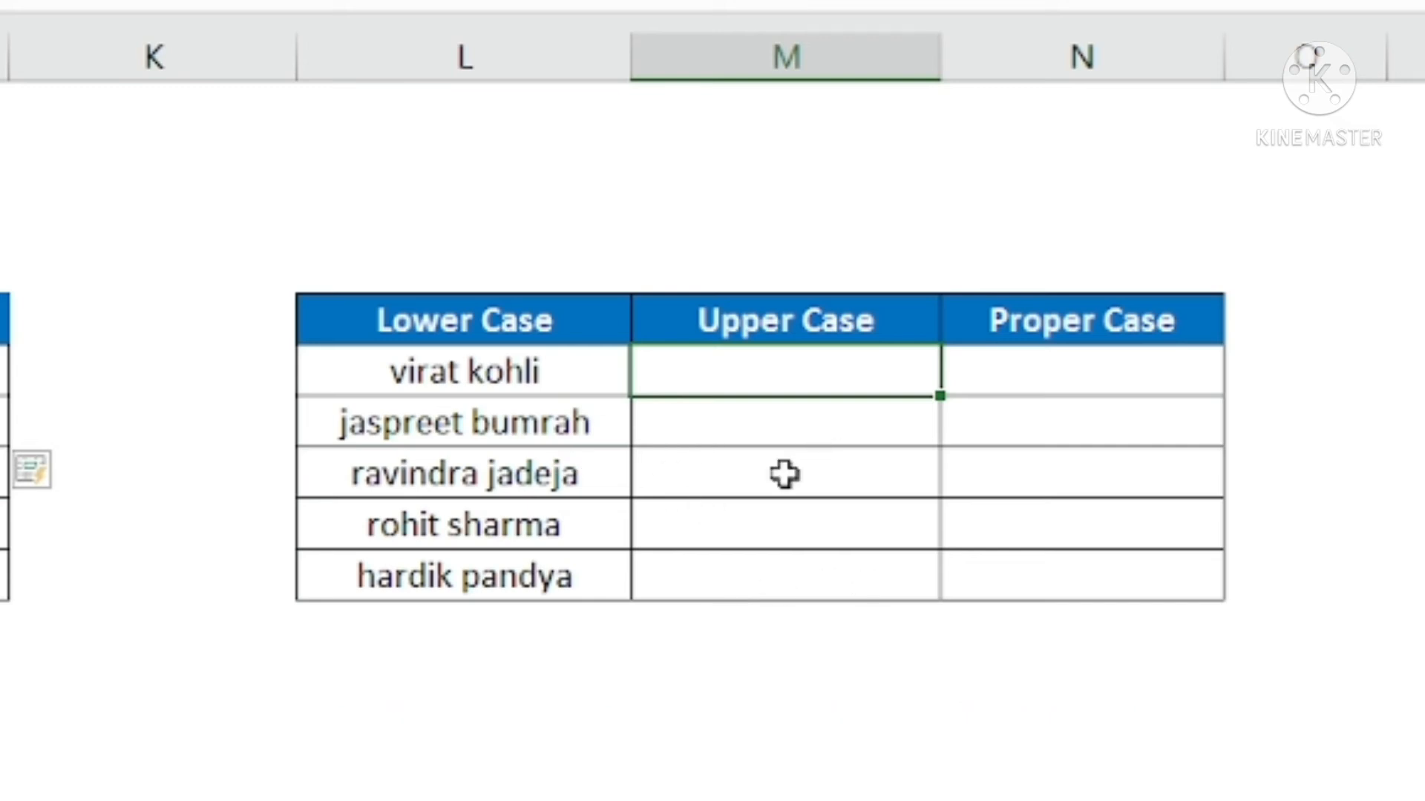
{"action": "type", "text": "VIRA"}
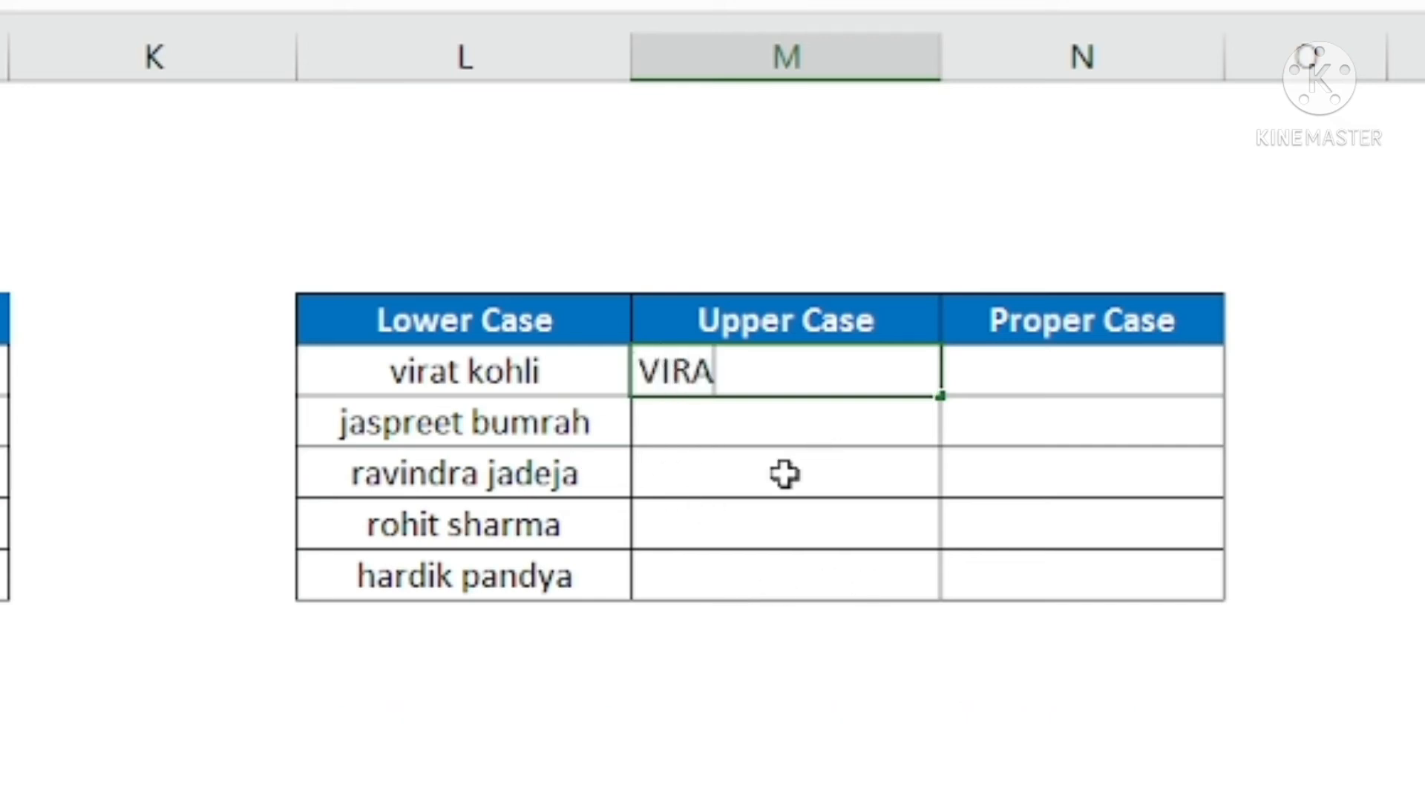
{"action": "type", "text": "T KOHL"}
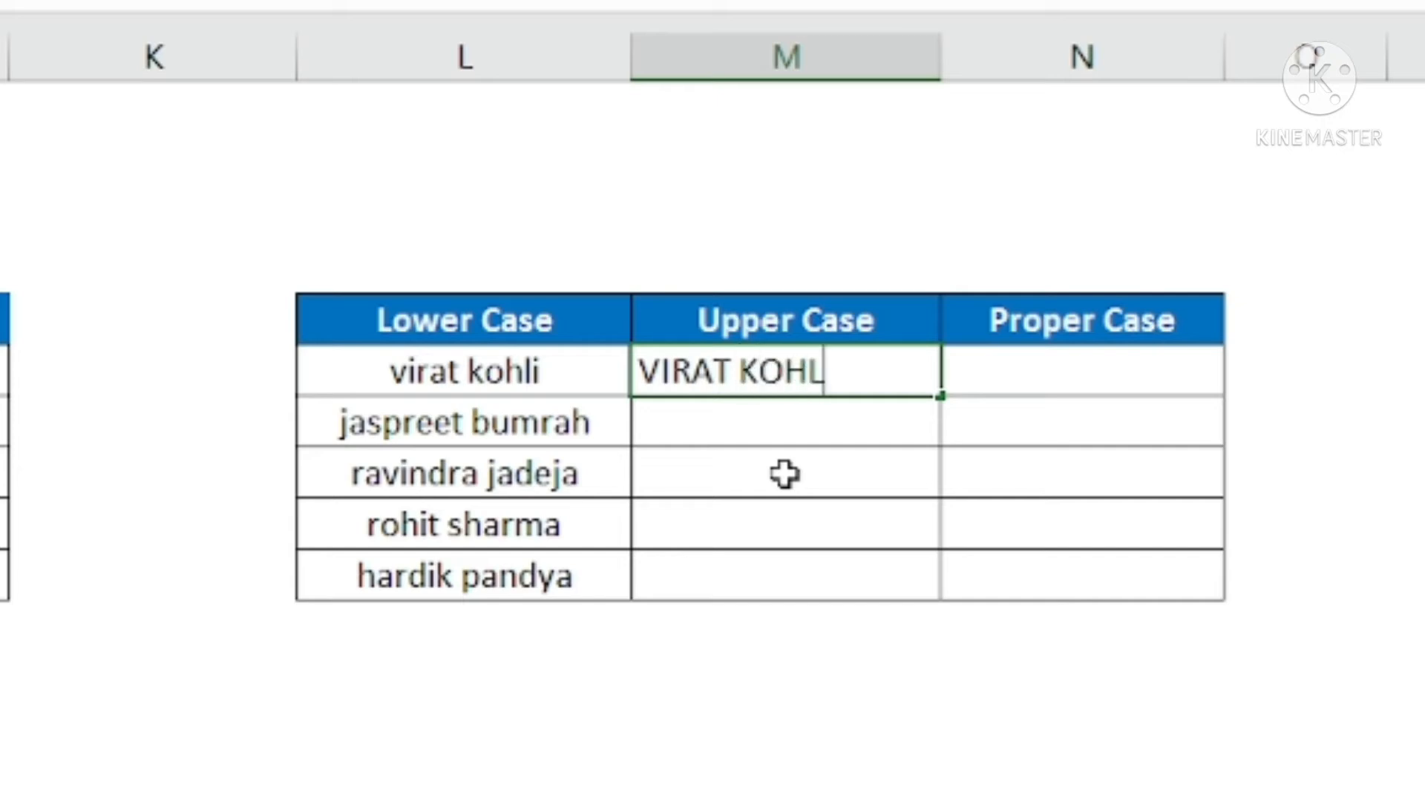
{"action": "type", "text": "I"}
{"action": "key", "text": "Return"}
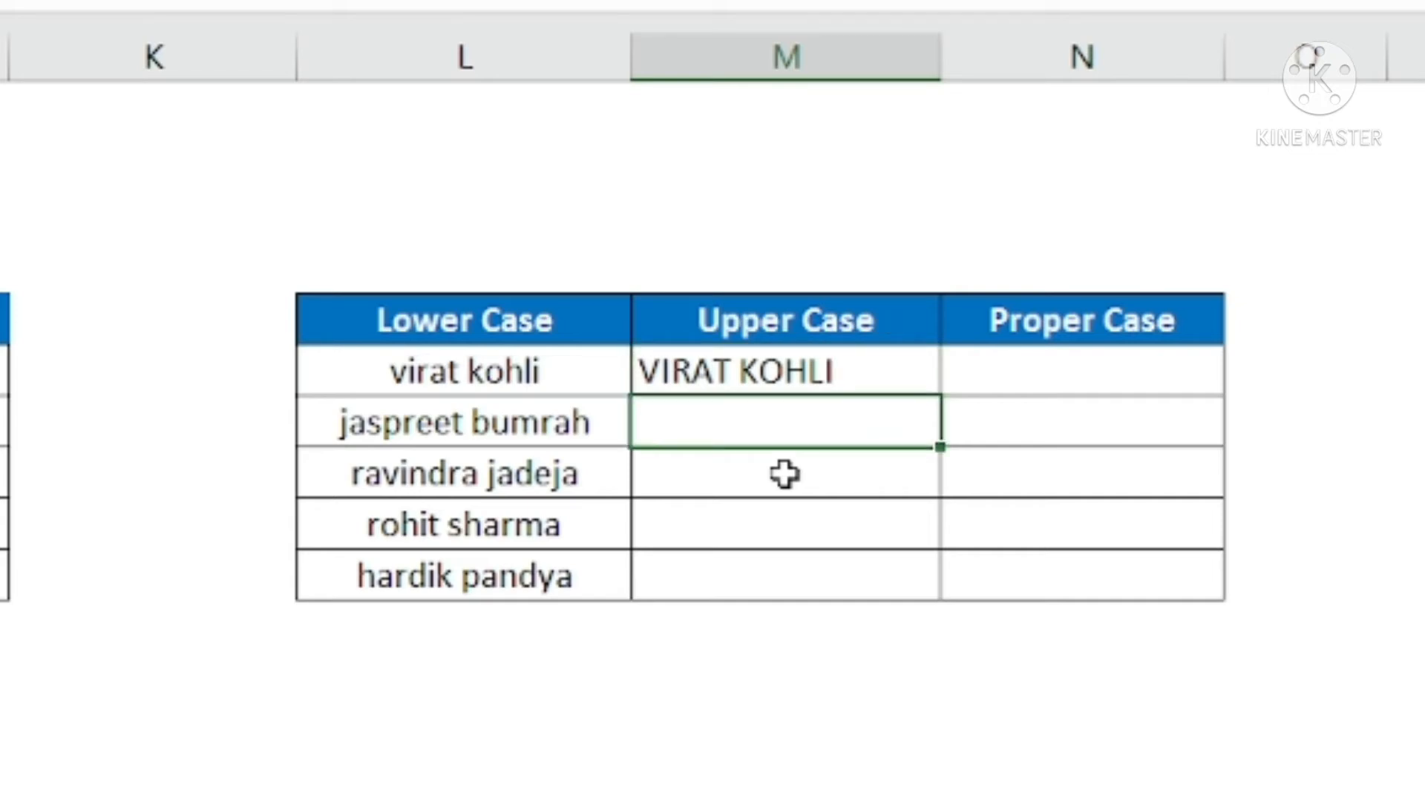
{"action": "key", "text": "ctrl+e"}
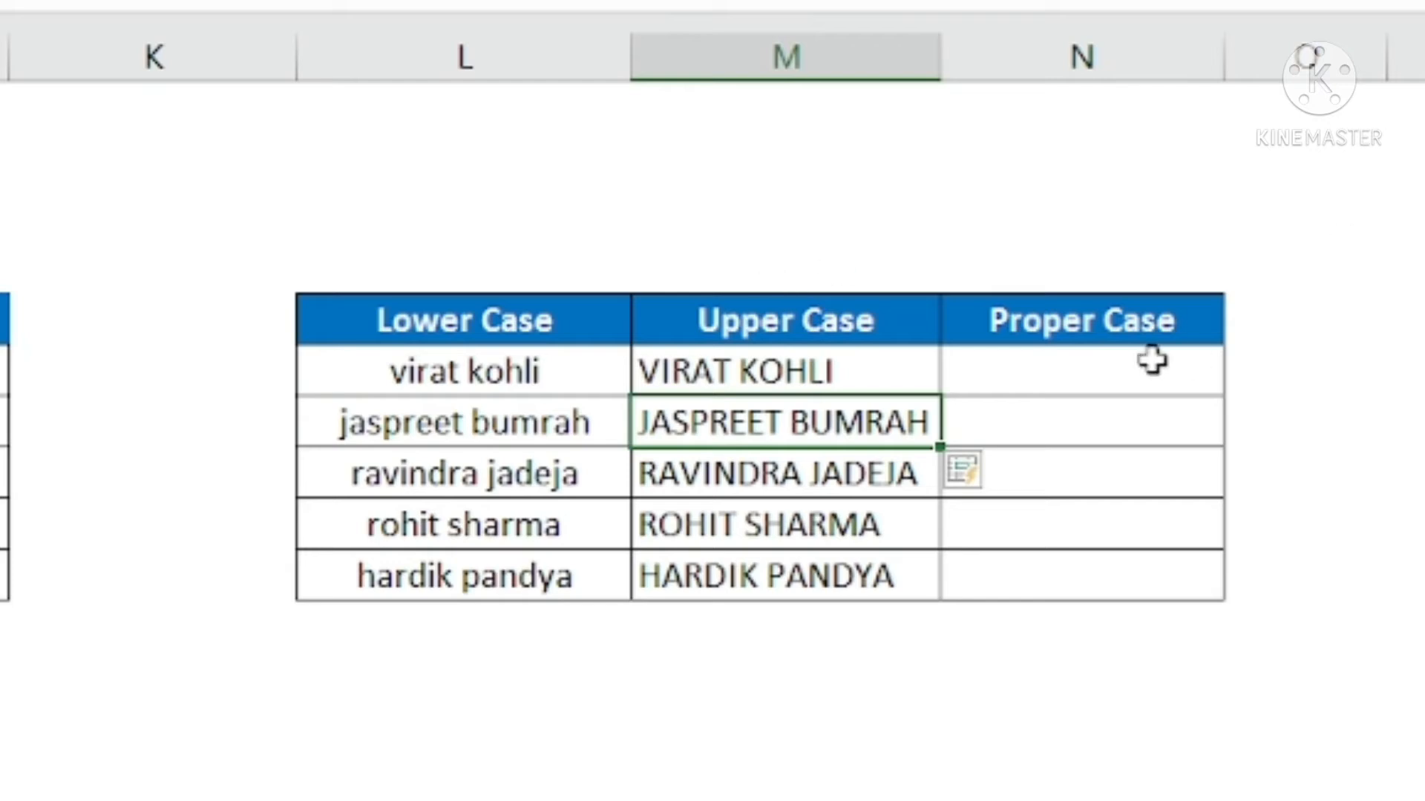
Enter Virat Kohli in N5 under Proper Case and Flash Fill the remaining names in that column
{"action": "left_click", "coordinate": [1063, 361]}
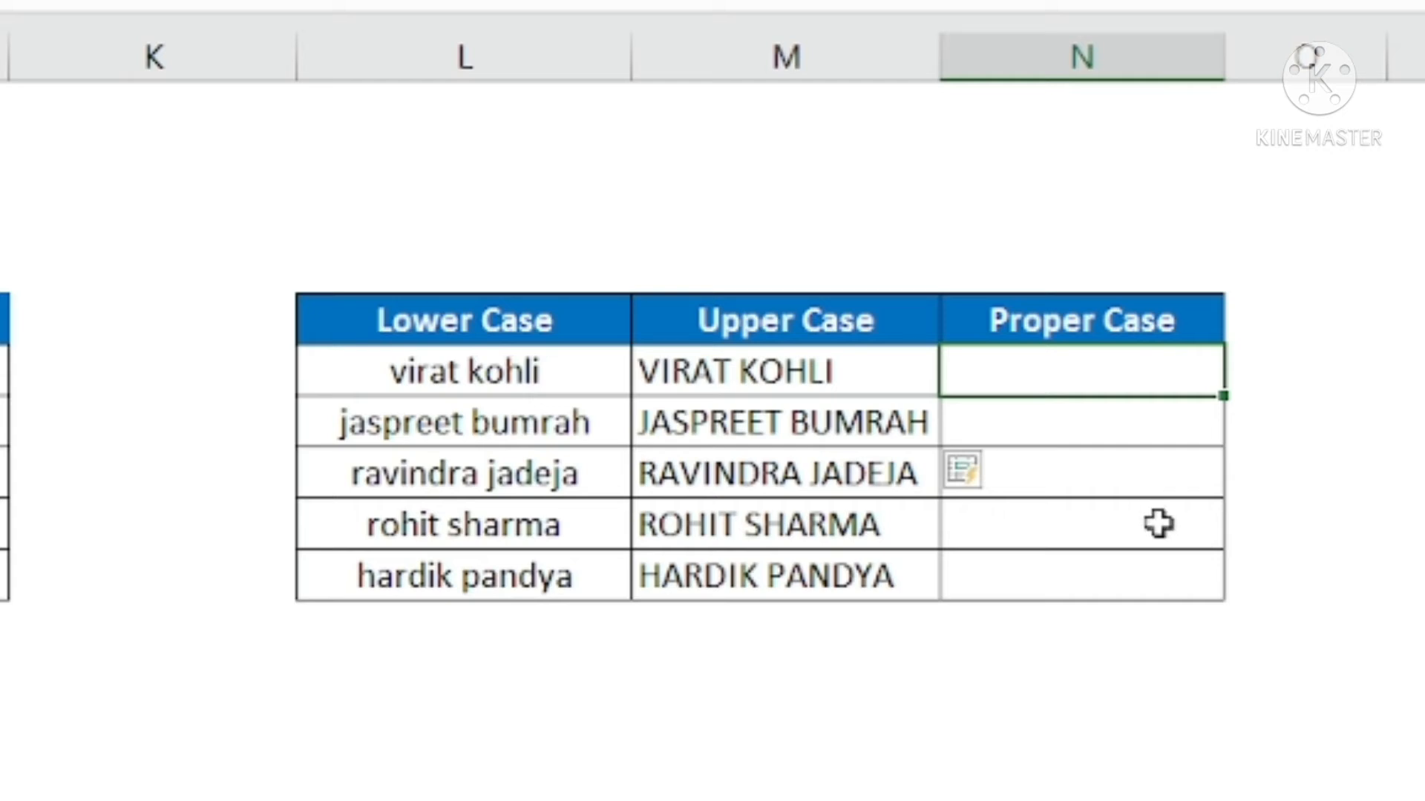
{"action": "type", "text": "V"}
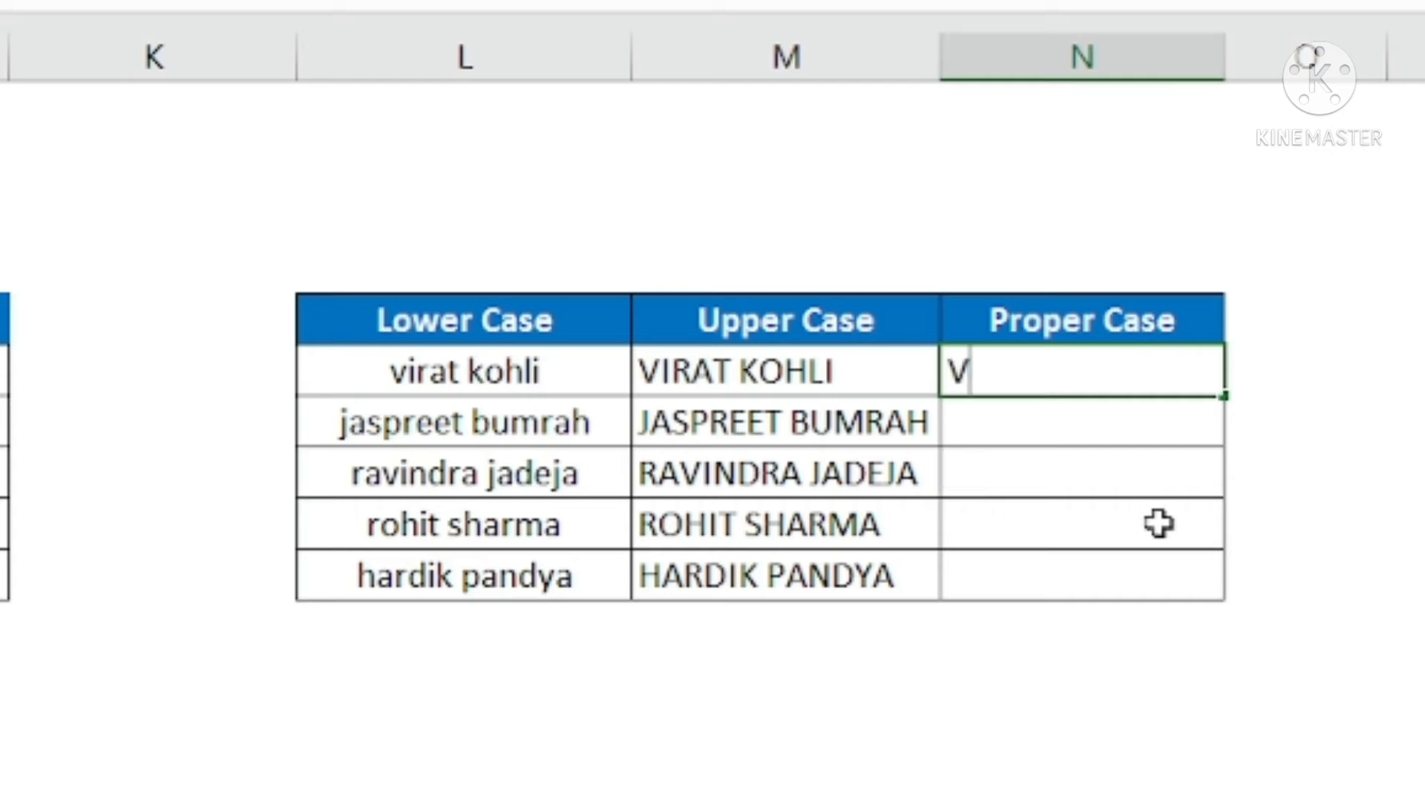
{"action": "type", "text": "irat"}
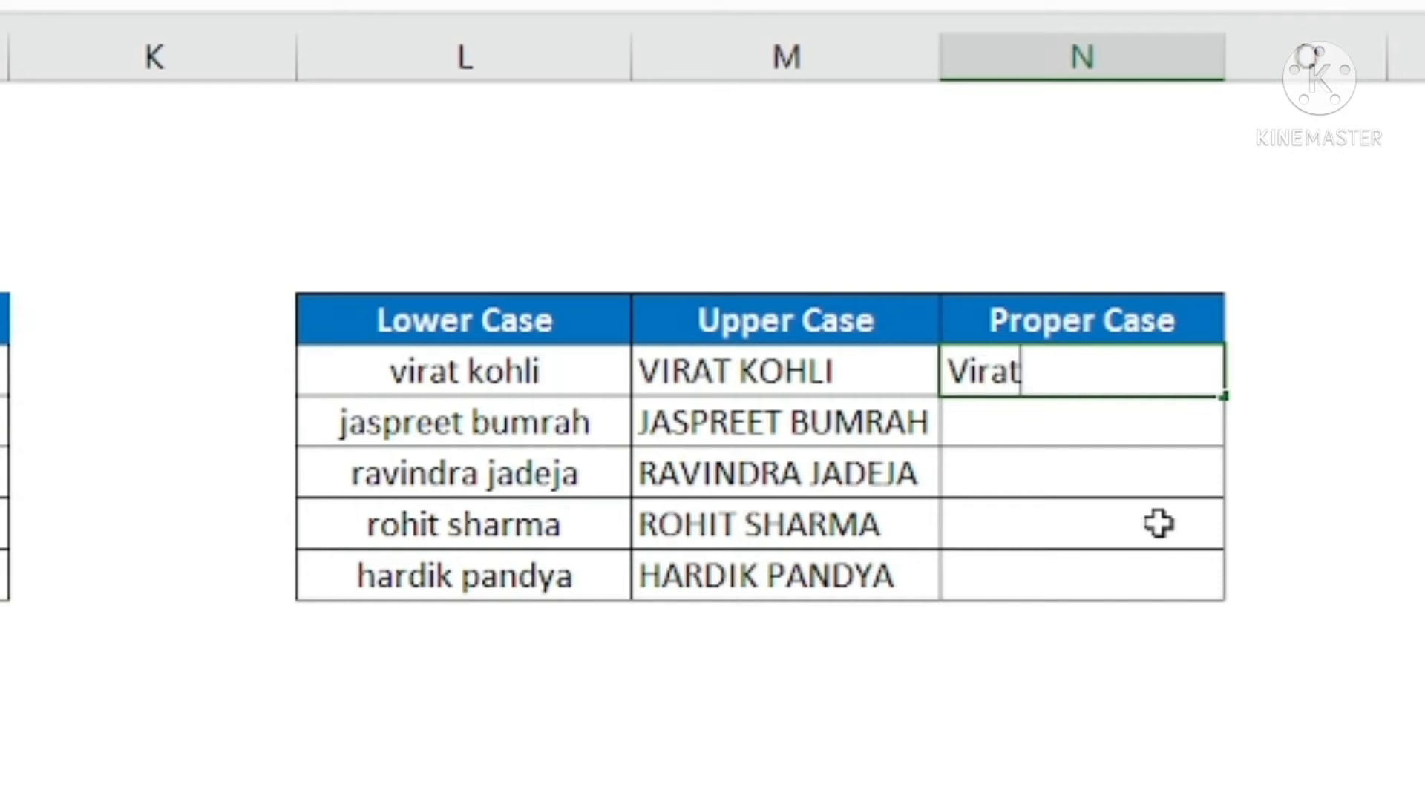
{"action": "type", "text": " Ko"}
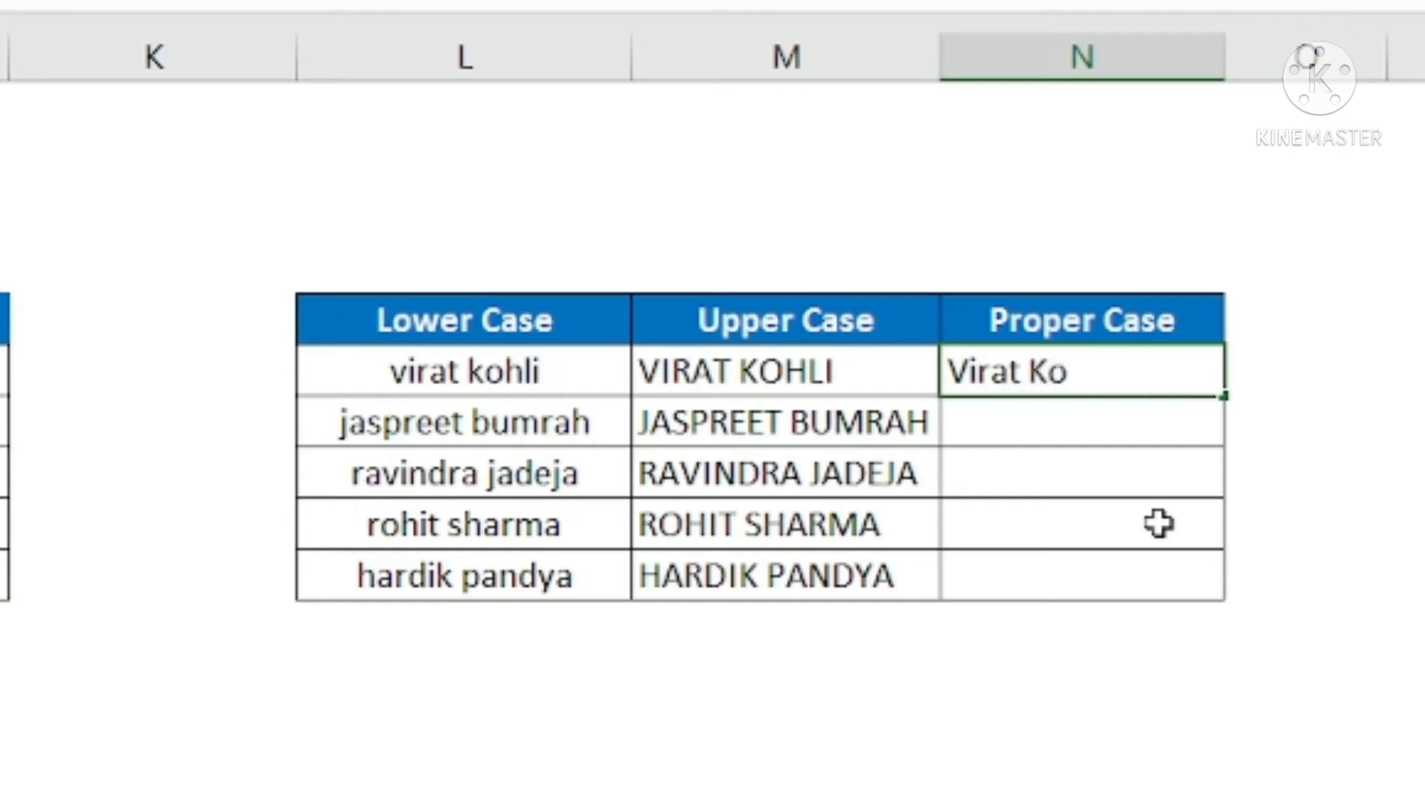
{"action": "type", "text": "hli"}
{"action": "key", "text": "Return"}
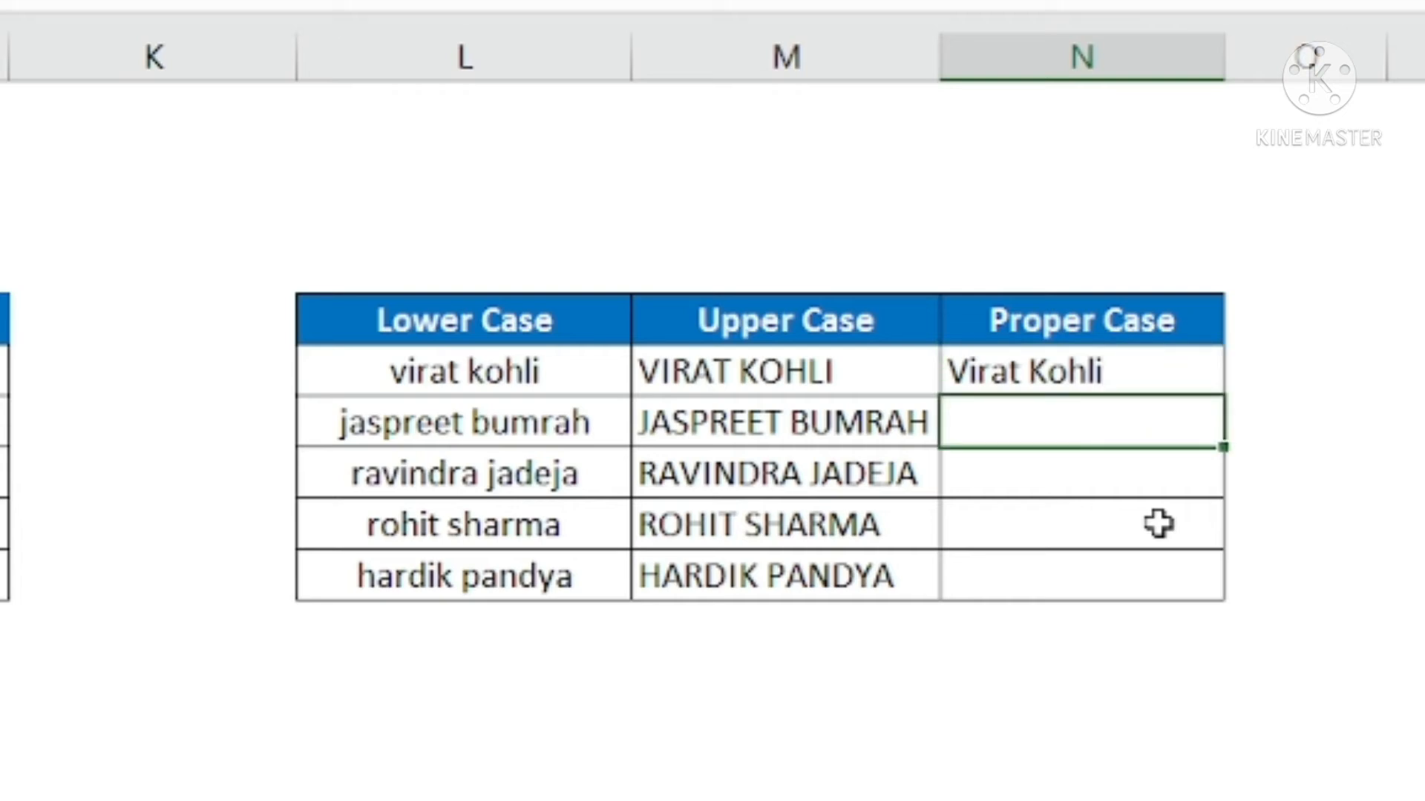
{"action": "key", "text": "ctrl+e"}
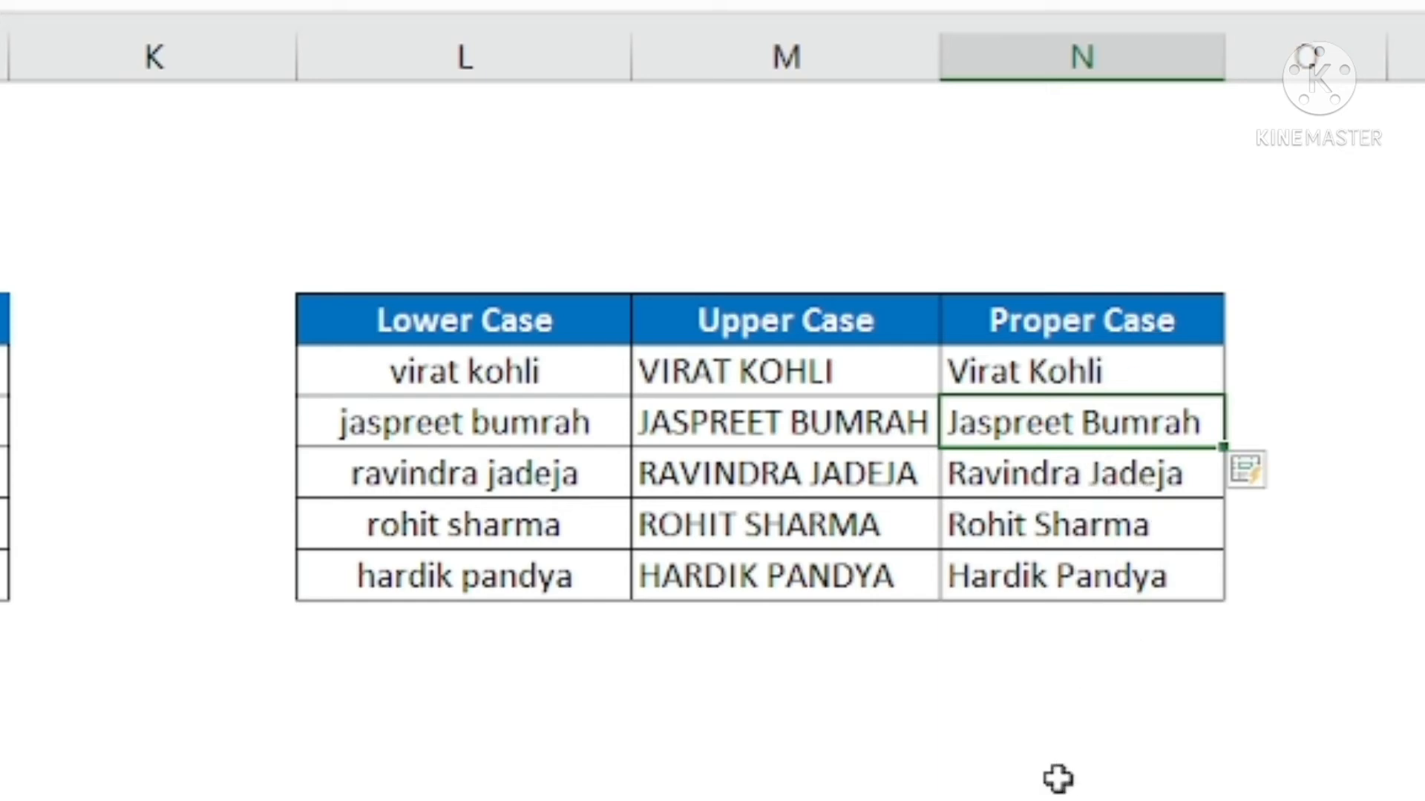
Examine the date table in rows 15 to 21, including its mm/dd/yyyy dates and the Day, Month and Year columns
{"action": "left_click_drag", "start_coordinate": [1124, 740], "coordinate": [1025, 746]}
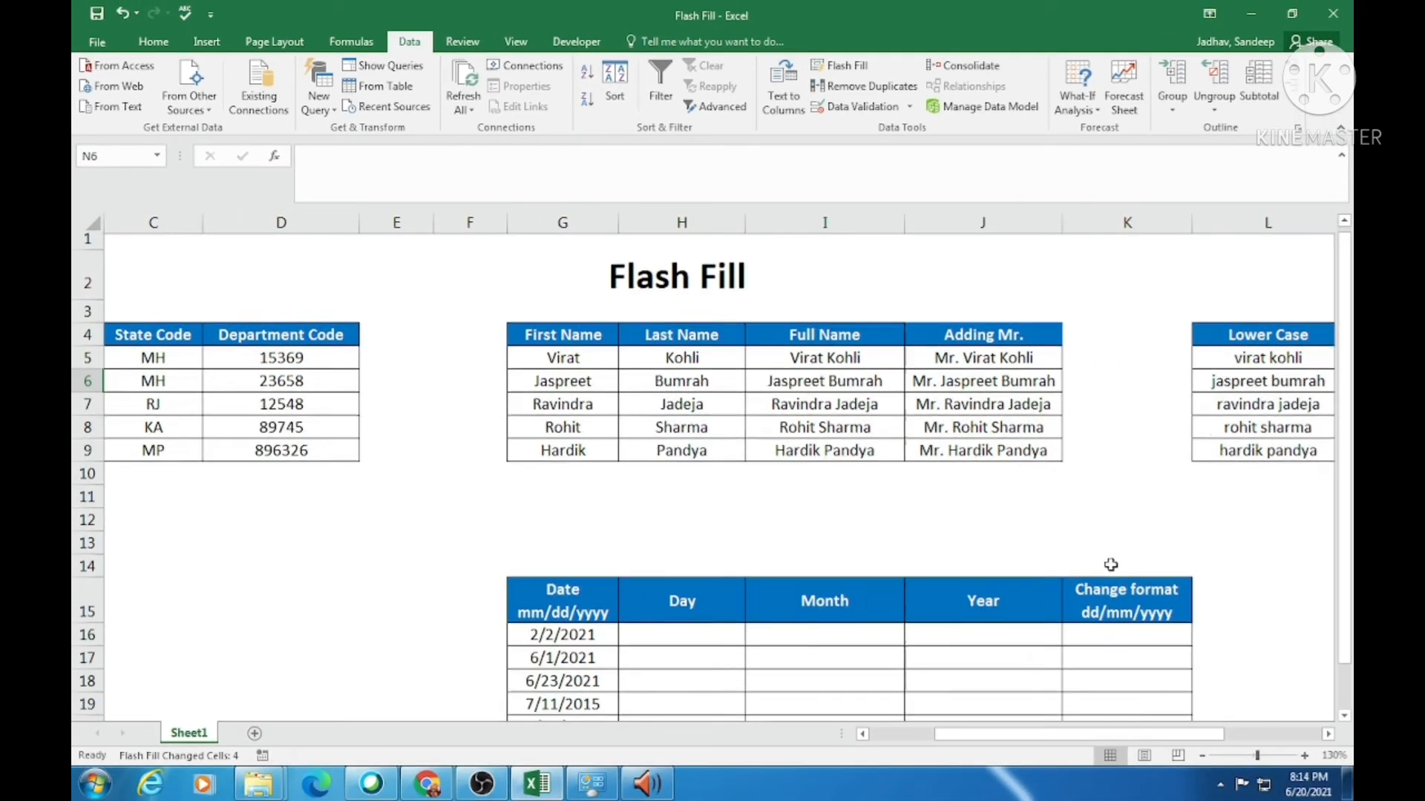
{"action": "scroll", "coordinate": [1111, 565], "scroll_direction": "down", "scroll_amount": 2}
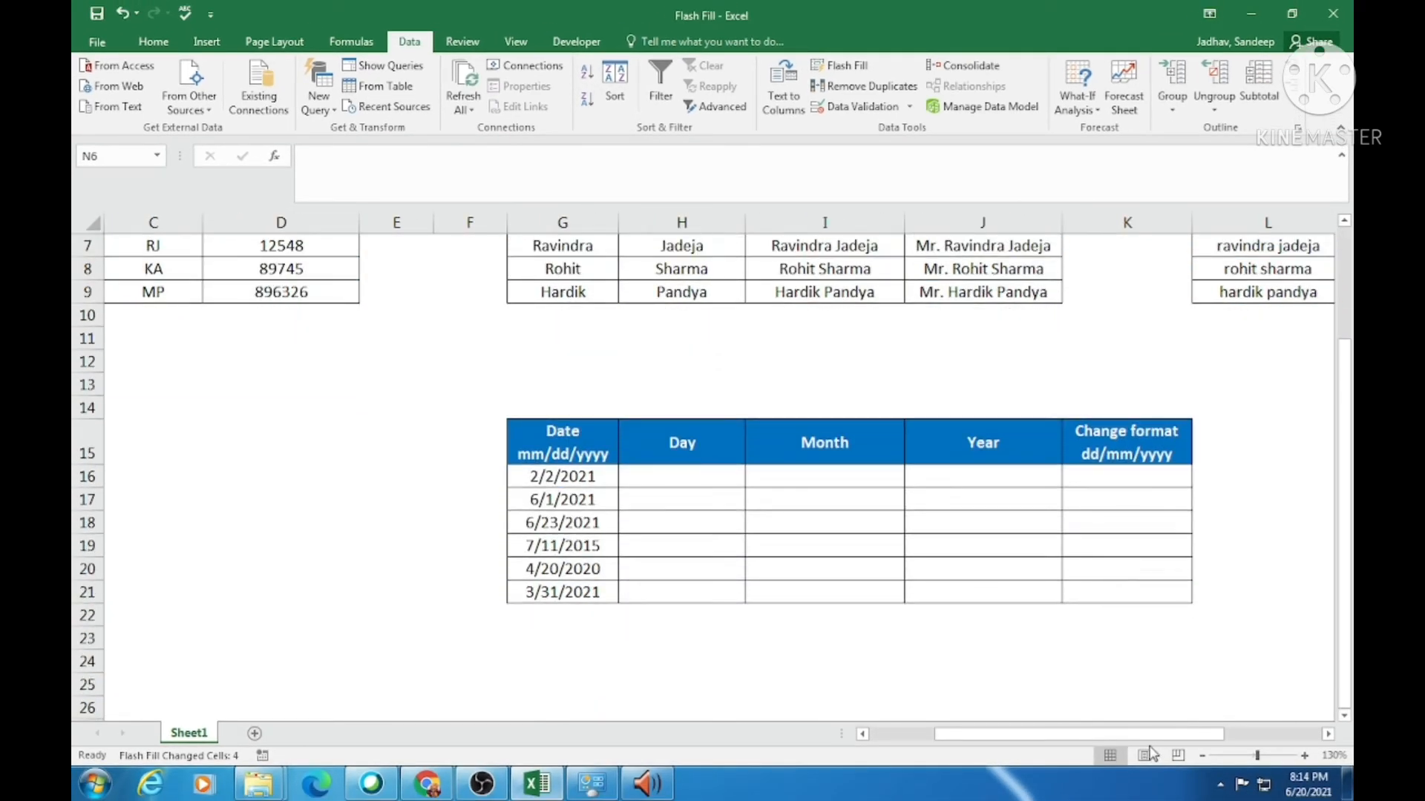
{"action": "left_click_drag", "start_coordinate": [1142, 739], "coordinate": [1175, 737]}
{"action": "scroll", "coordinate": [1149, 711], "scroll_direction": "down", "scroll_amount": 1}
{"action": "scroll", "coordinate": [1149, 711], "scroll_direction": "down", "scroll_amount": 1}
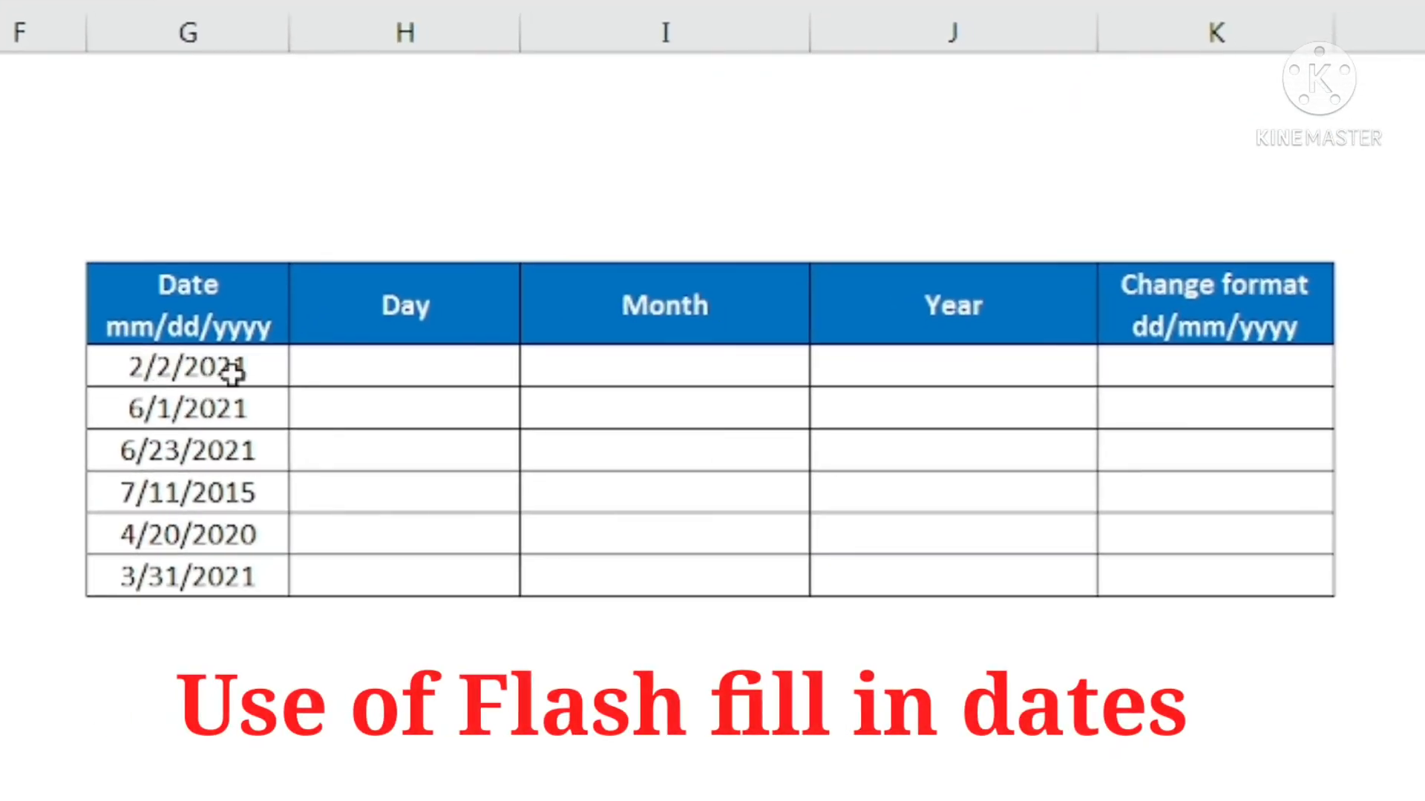
{"action": "left_click", "coordinate": [152, 366]}
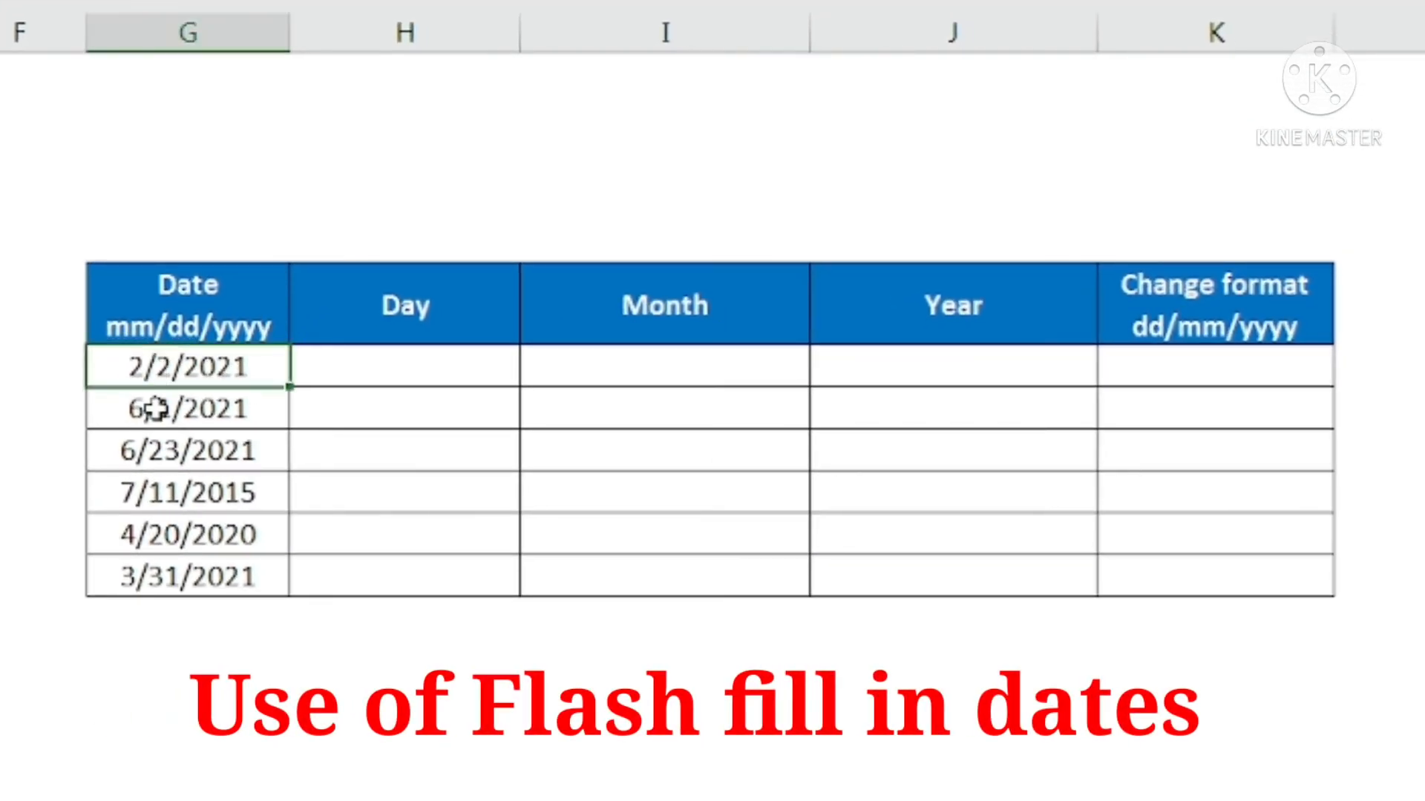
{"action": "left_click", "coordinate": [154, 408]}
{"action": "left_click", "coordinate": [154, 460]}
{"action": "left_click", "coordinate": [171, 527]}
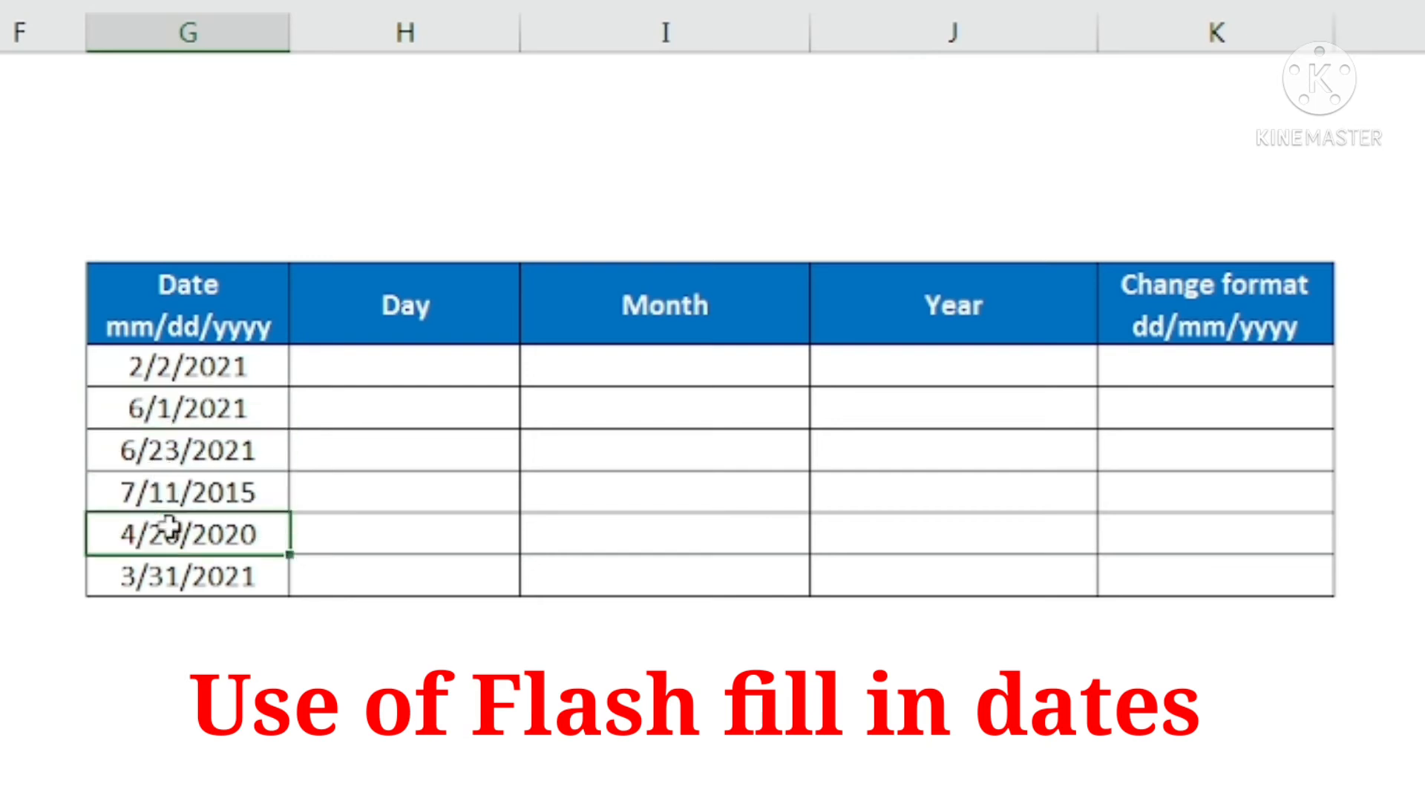
{"action": "left_click", "coordinate": [168, 592]}
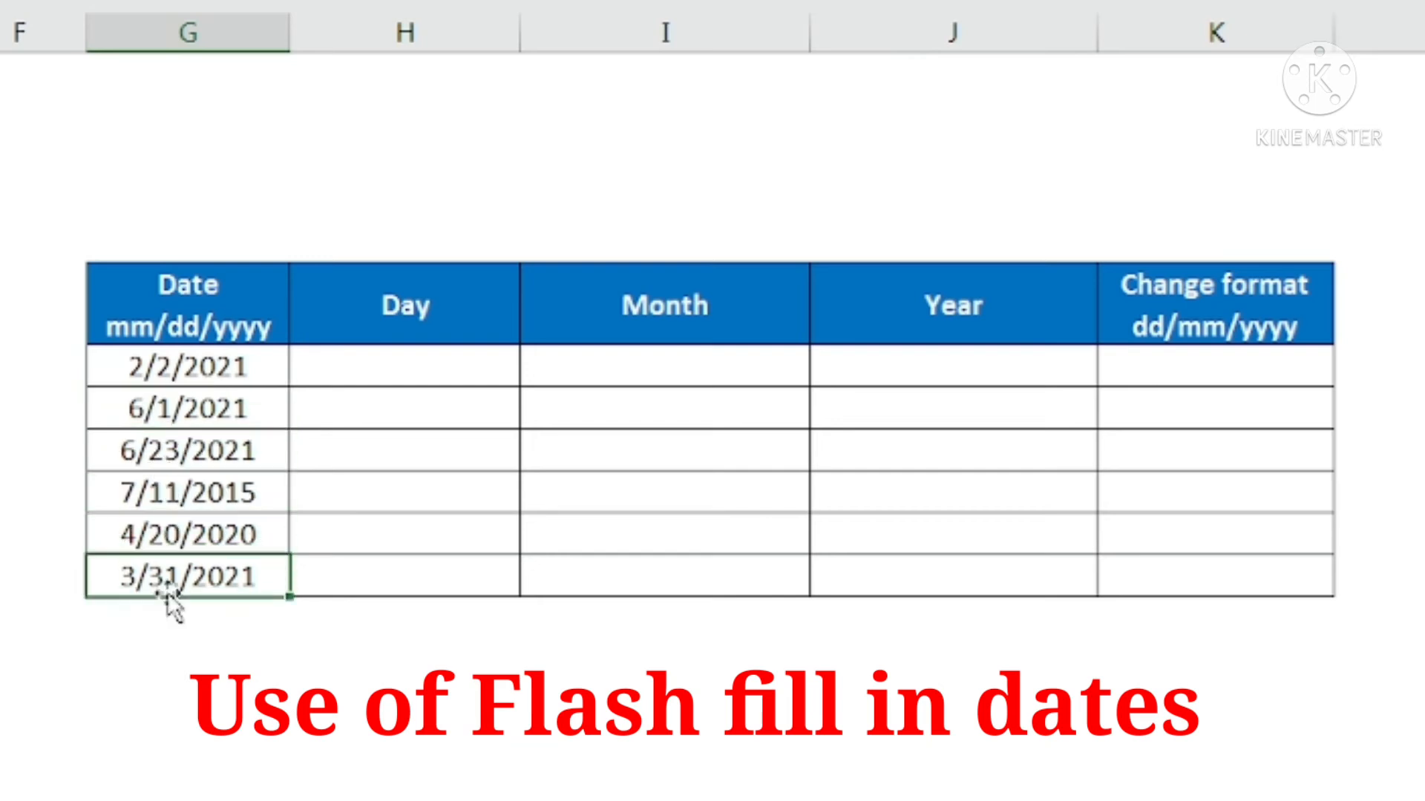
{"action": "left_click", "coordinate": [215, 364]}
{"action": "left_click", "coordinate": [190, 488]}
{"action": "left_click", "coordinate": [423, 362]}
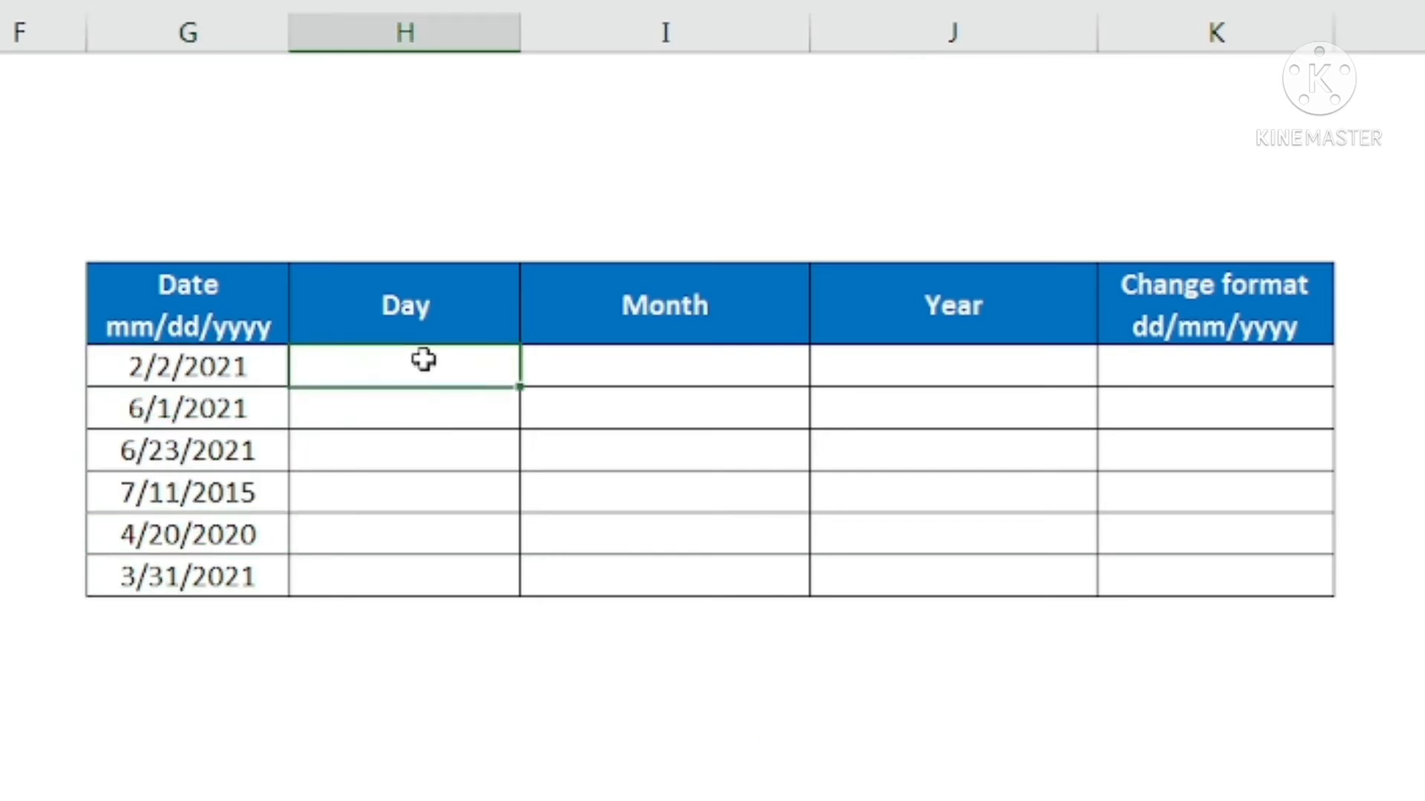
{"action": "left_click", "coordinate": [615, 370]}
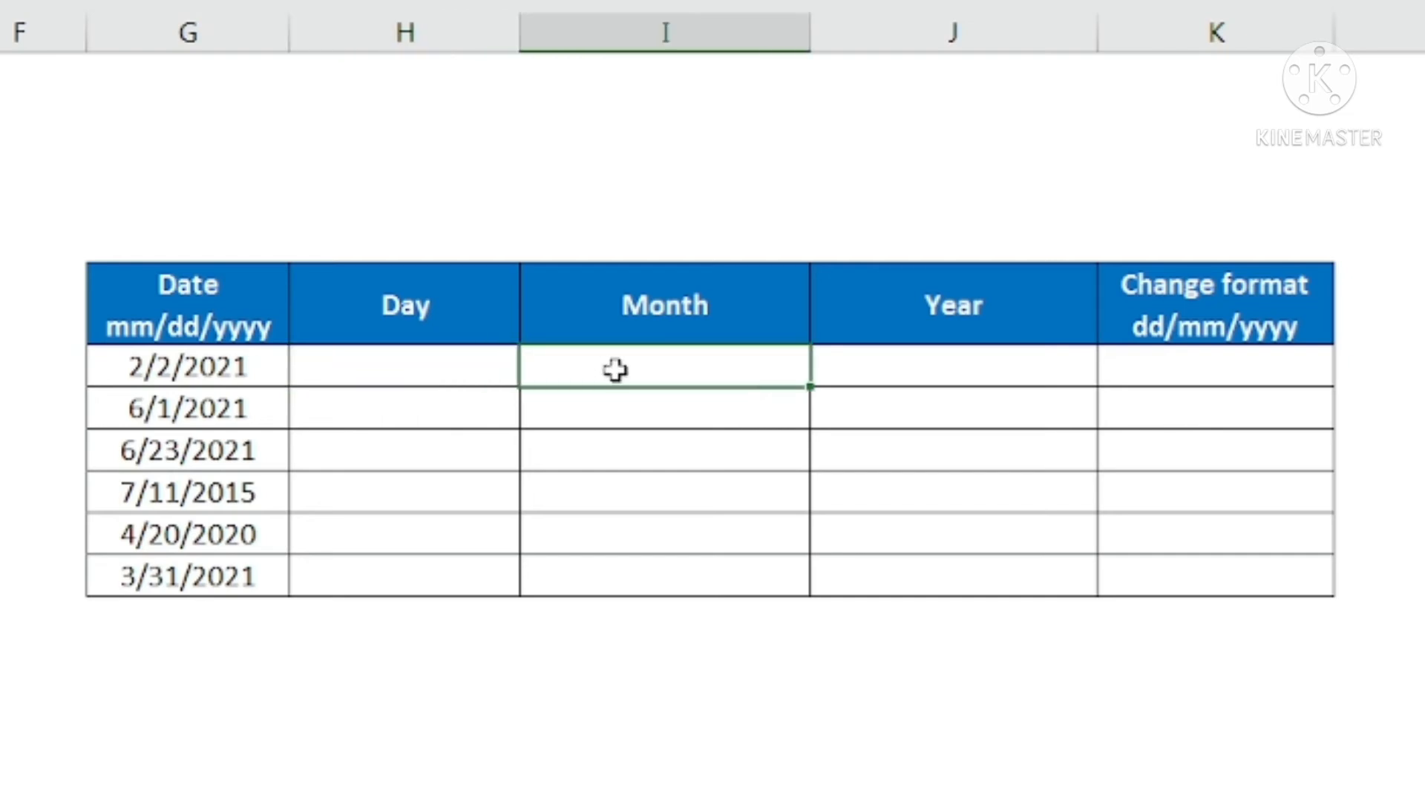
{"action": "left_click", "coordinate": [923, 361]}
Try to Flash Fill the Day column from a single 2 in H16, and clear H16:H21
{"action": "left_click", "coordinate": [395, 366]}
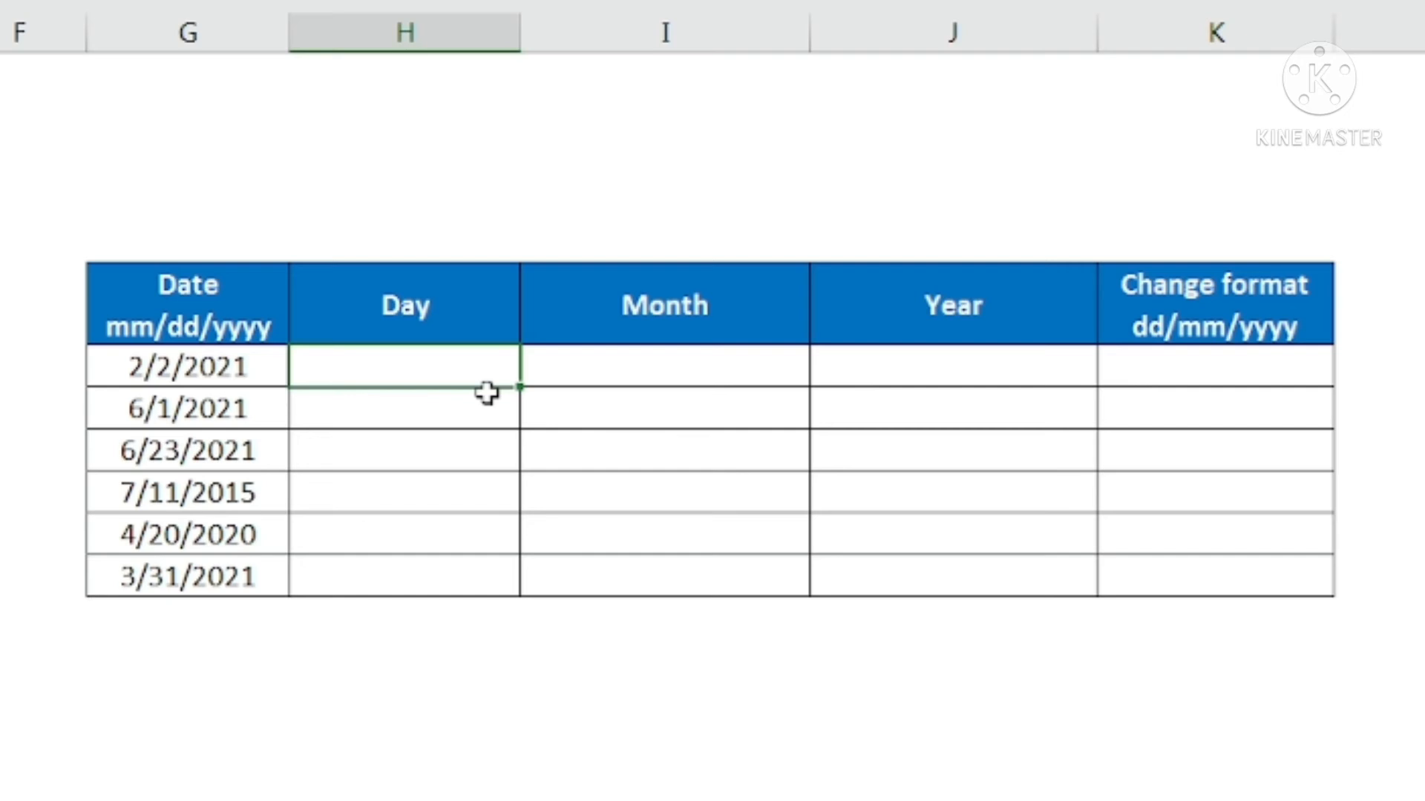
{"action": "type", "text": "2"}
{"action": "key", "text": "Return"}
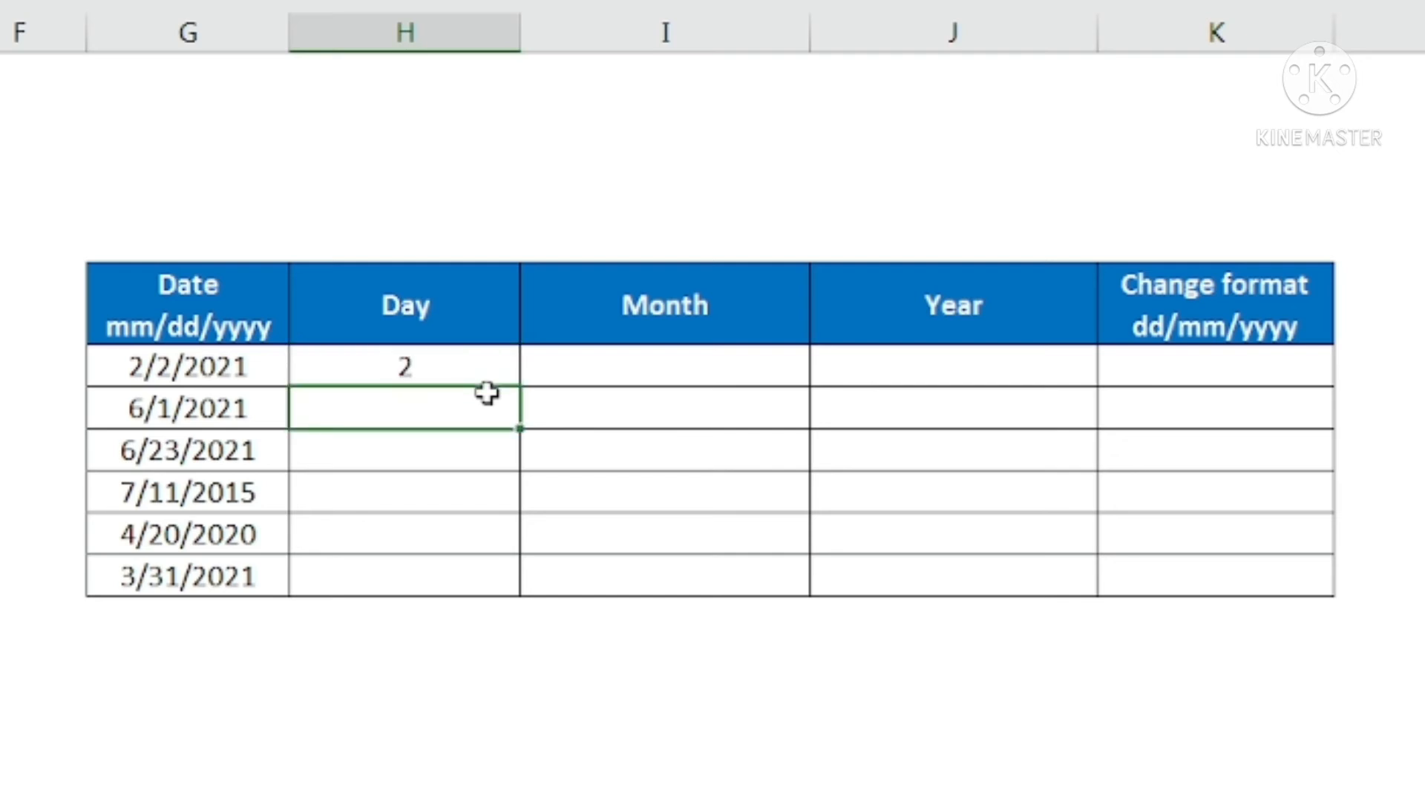
{"action": "key", "text": "ctrl+e"}
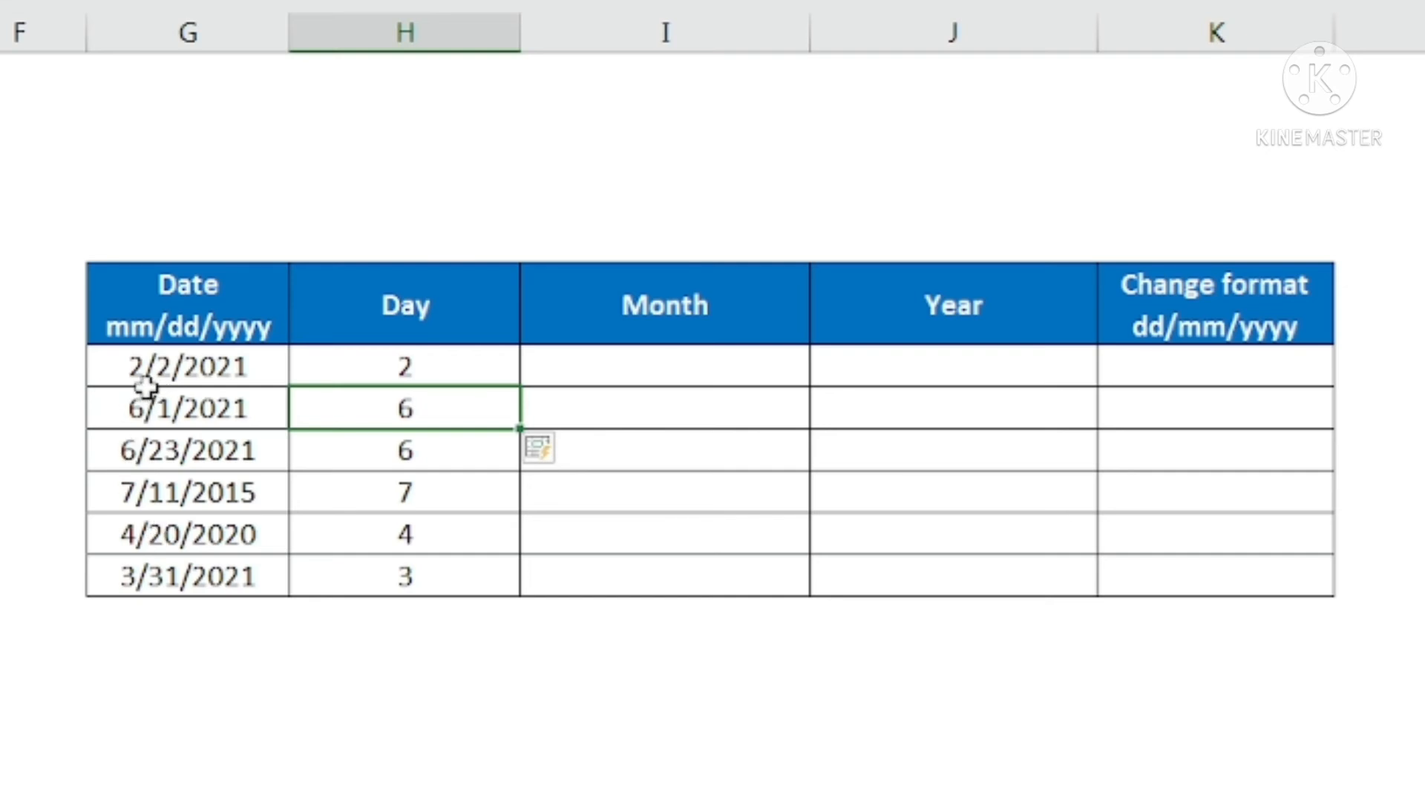
{"action": "left_click_drag", "start_coordinate": [438, 358], "coordinate": [440, 564]}
{"action": "key", "text": "Delete"}
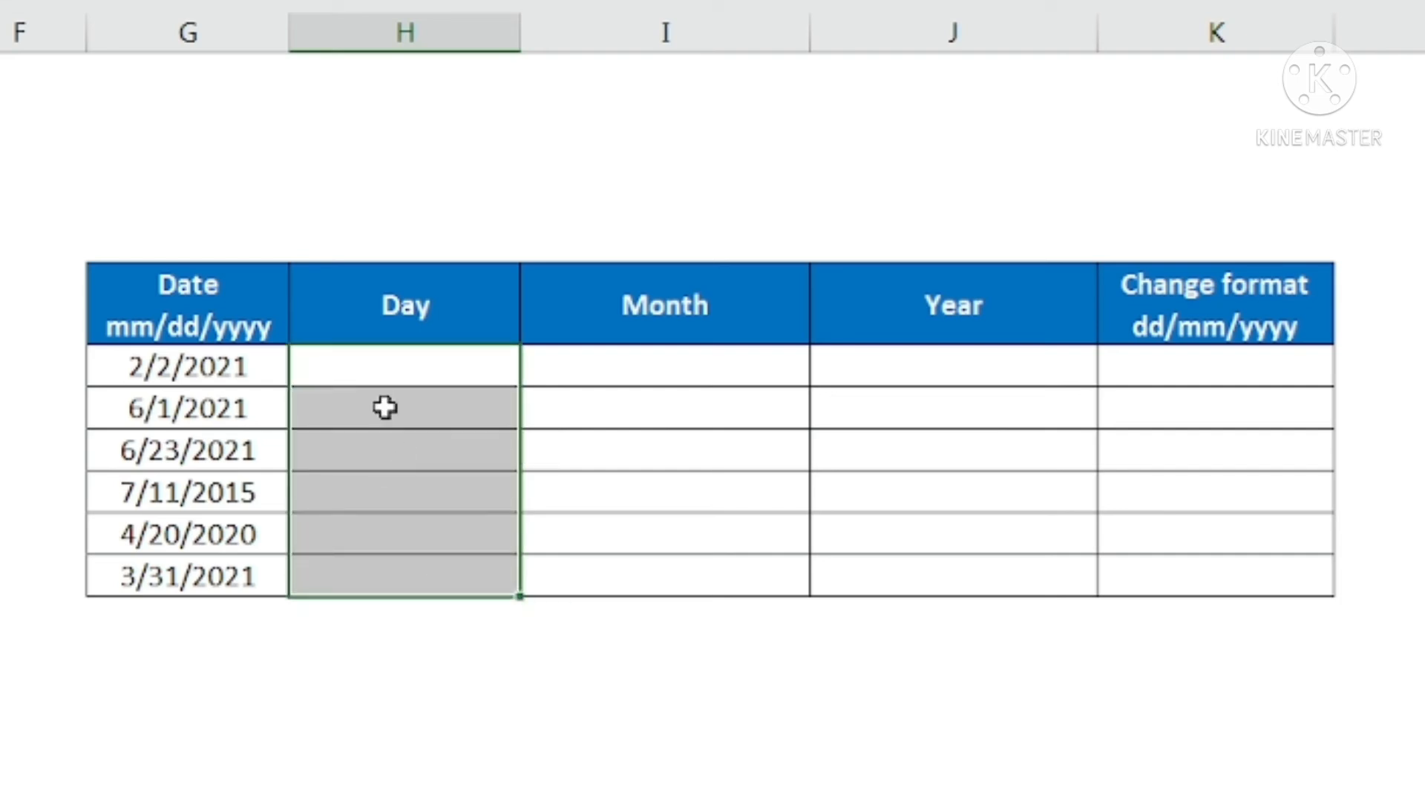
Enter 2 in H16 as the Day for the first date, 2/2/2021
{"action": "left_click", "coordinate": [374, 365]}
{"action": "type", "text": "2/"}
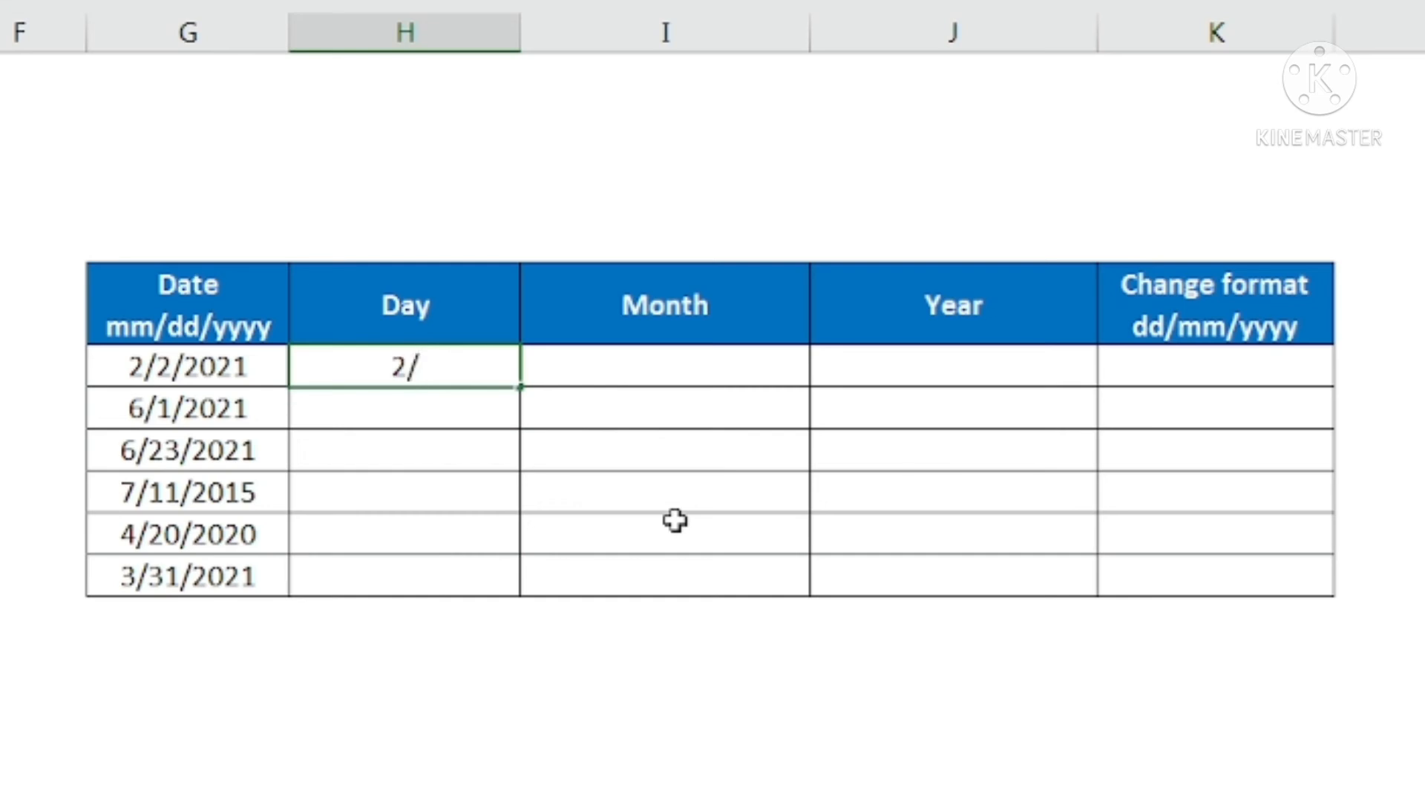
{"action": "type", "text": "2/"}
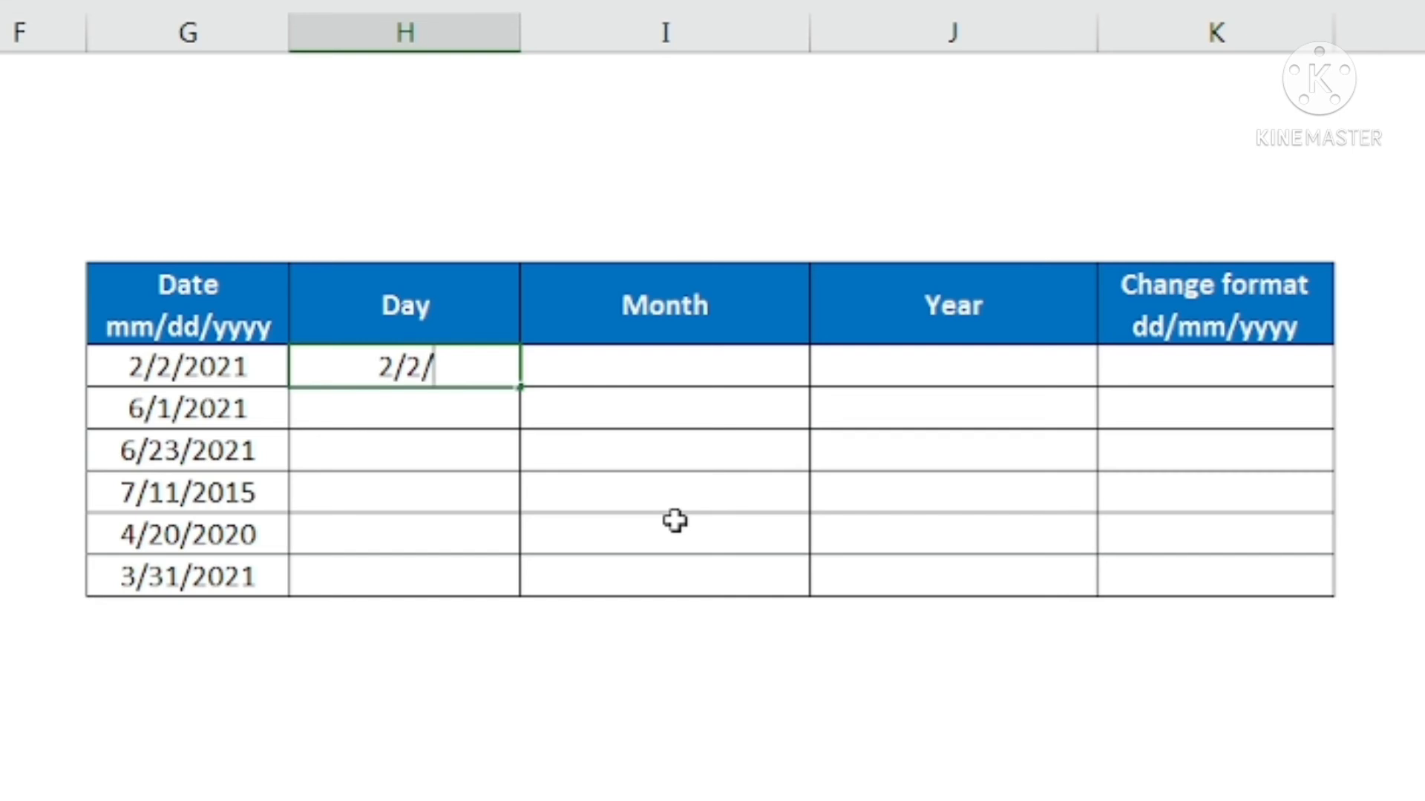
{"action": "type", "text": "2021"}
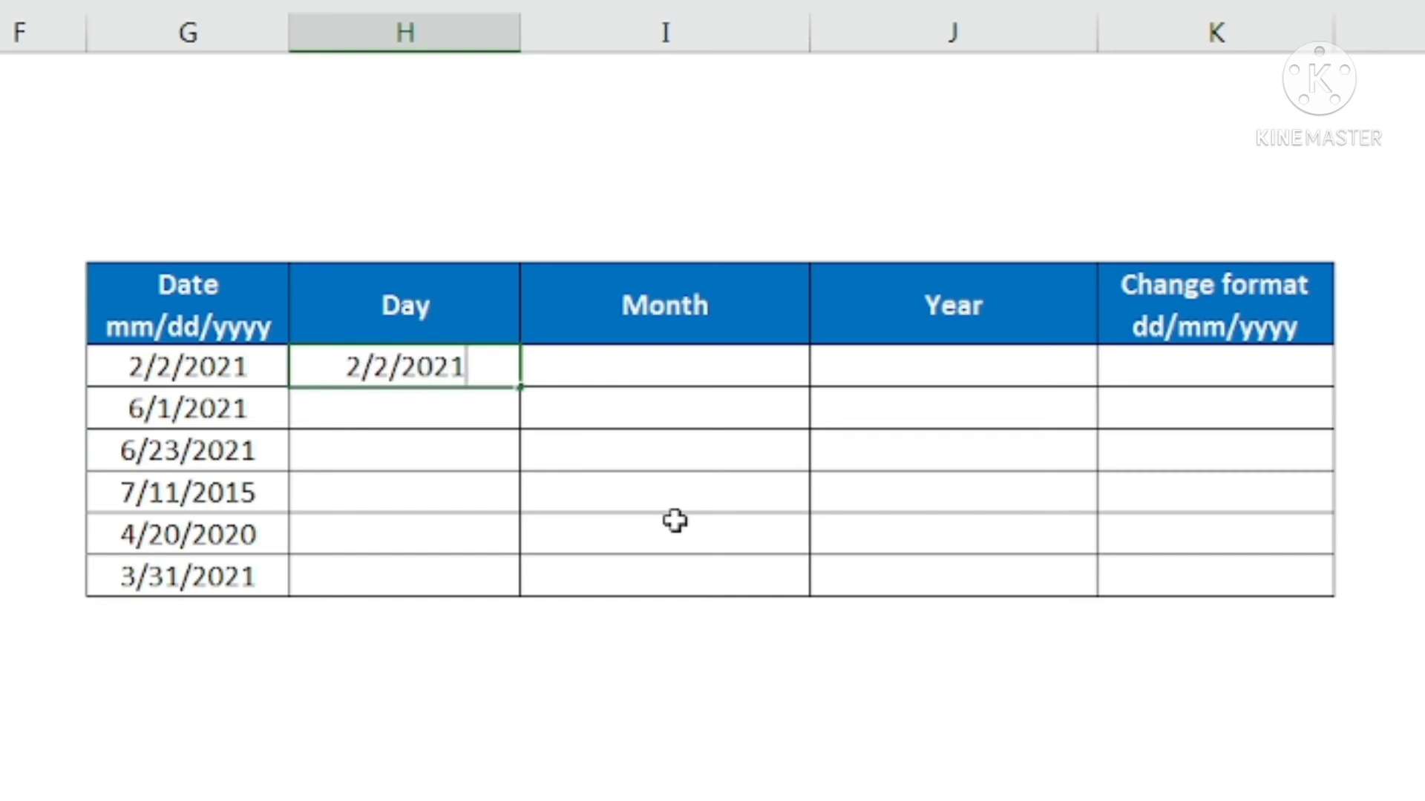
{"action": "key", "text": "BackSpace"}
{"action": "key", "text": "BackSpace"}
{"action": "key", "text": "BackSpace"}
{"action": "key", "text": "BackSpace"}
{"action": "key", "text": "BackSpace"}
{"action": "key", "text": "BackSpace"}
{"action": "key", "text": "BackSpace"}
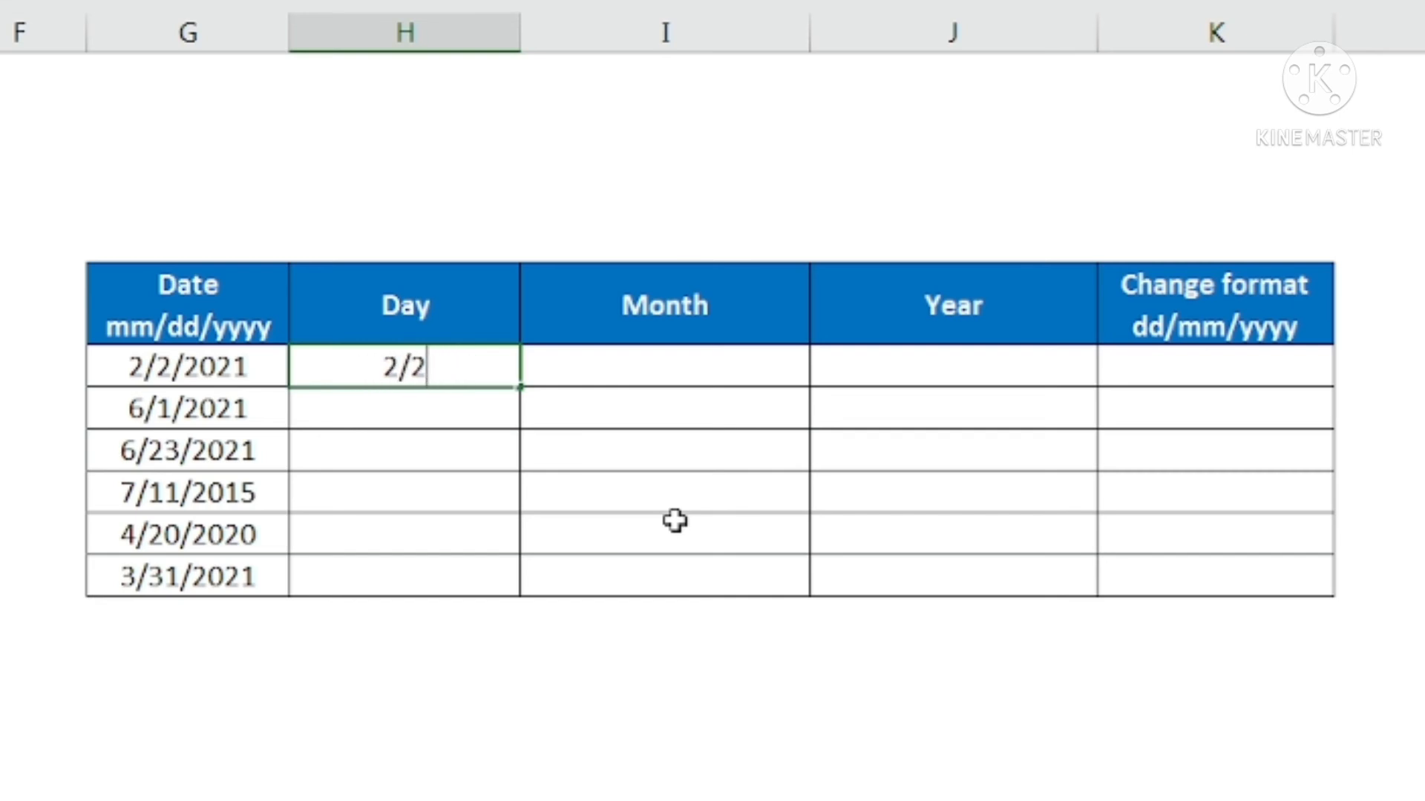
{"action": "key", "text": "Return"}
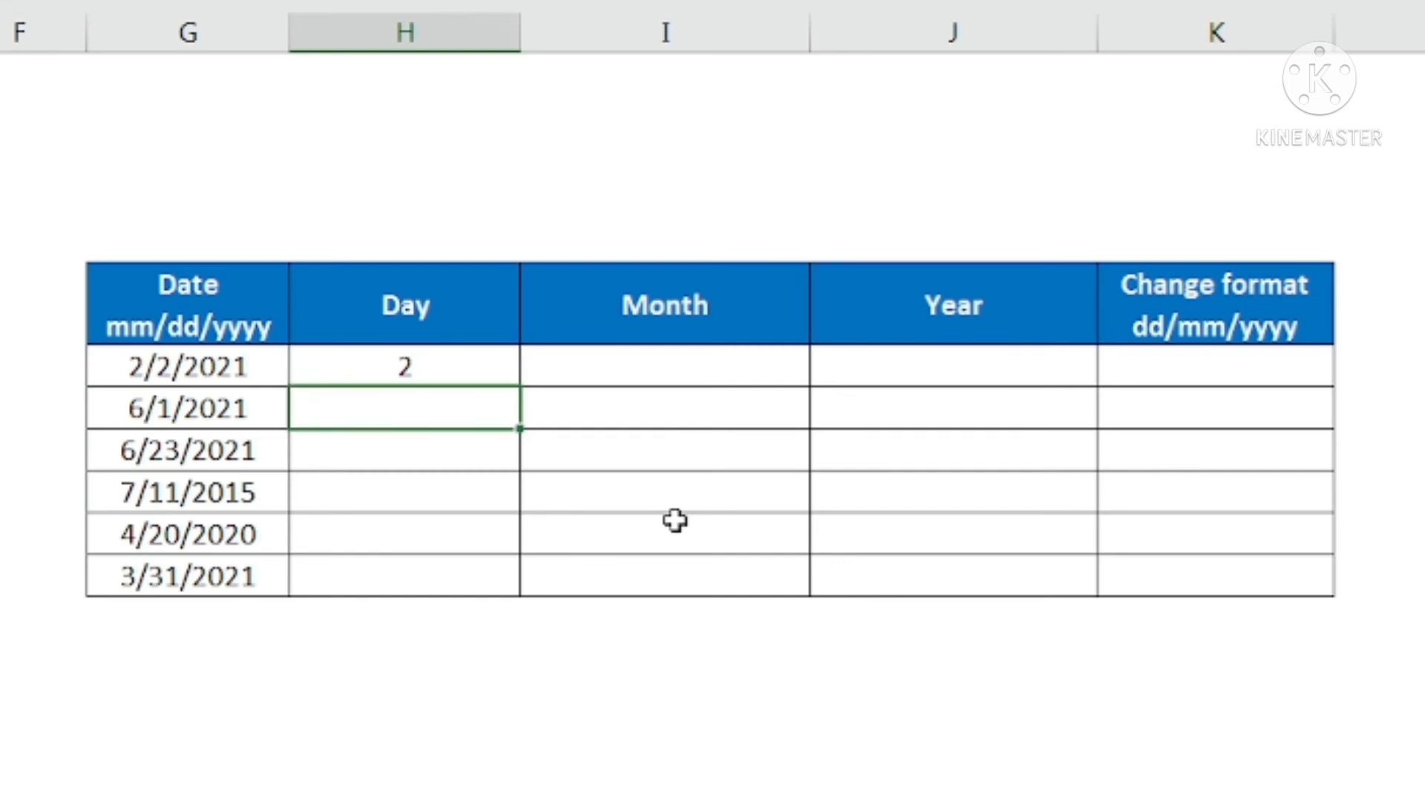
Enter 1 in H17 as the second Day example and Flash Fill the remaining rows of that column
{"action": "type", "text": "1"}
{"action": "key", "text": "Return"}
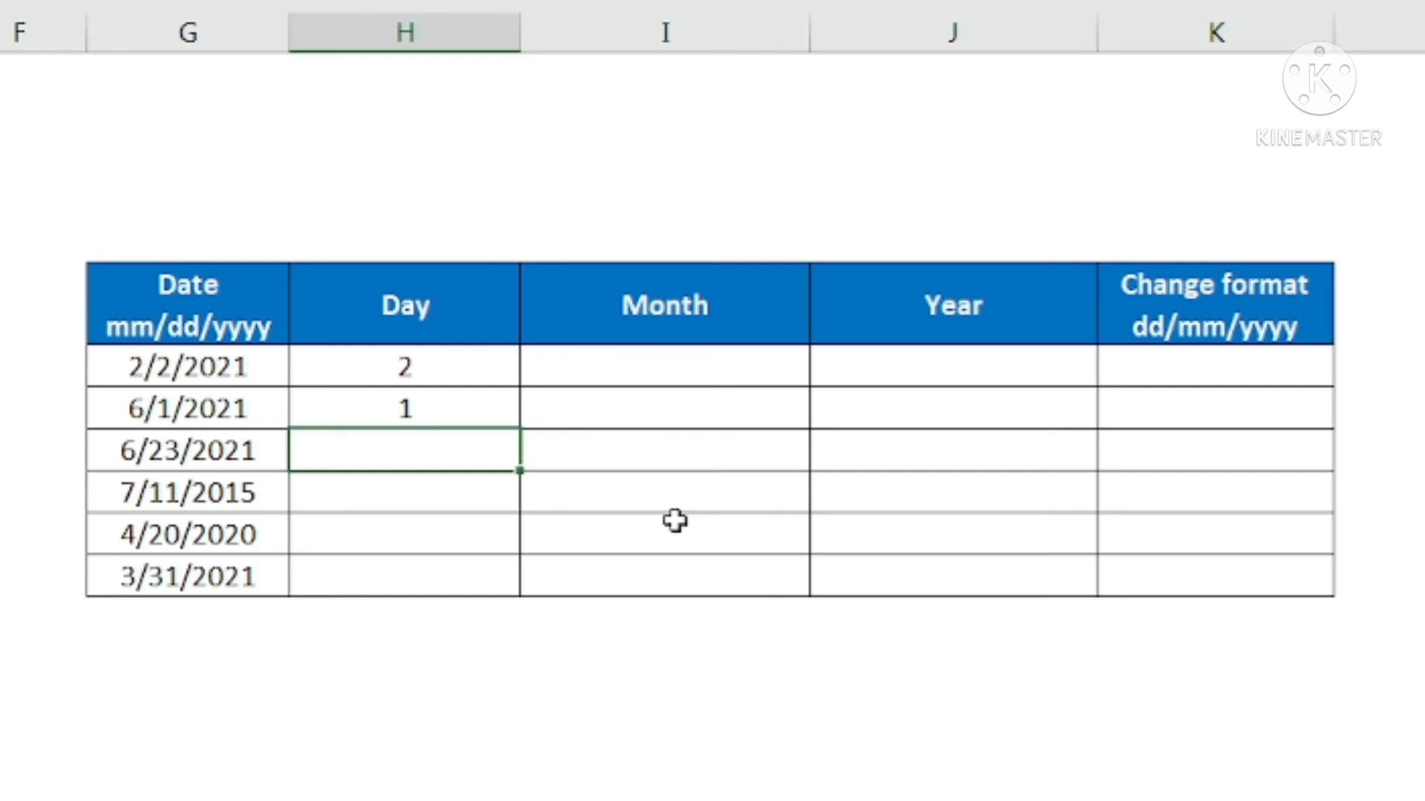
{"action": "key", "text": "ctrl+e"}
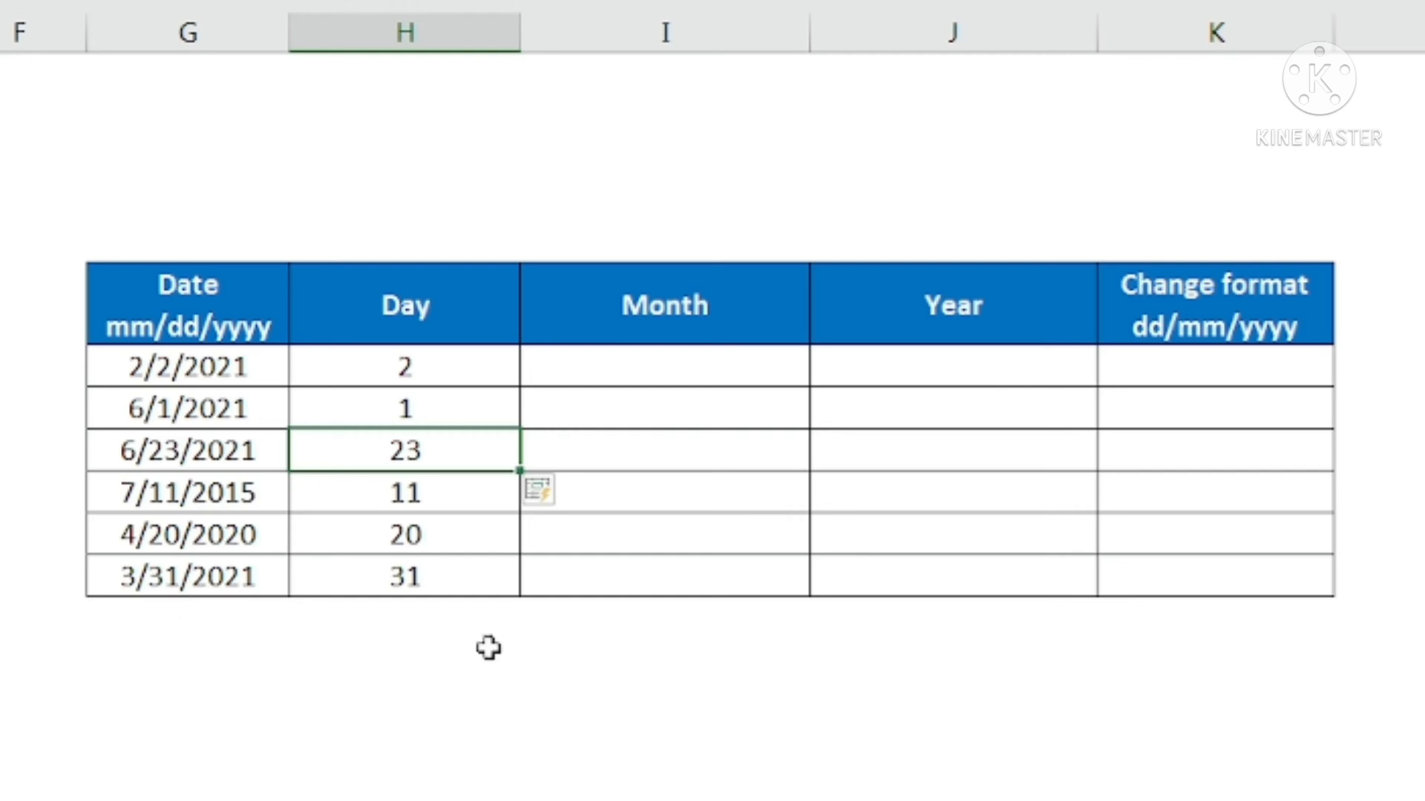
Enter 2 in I16 and 6 in I17 as Month examples and Flash Fill the remaining rows of that column
{"action": "left_click", "coordinate": [601, 376]}
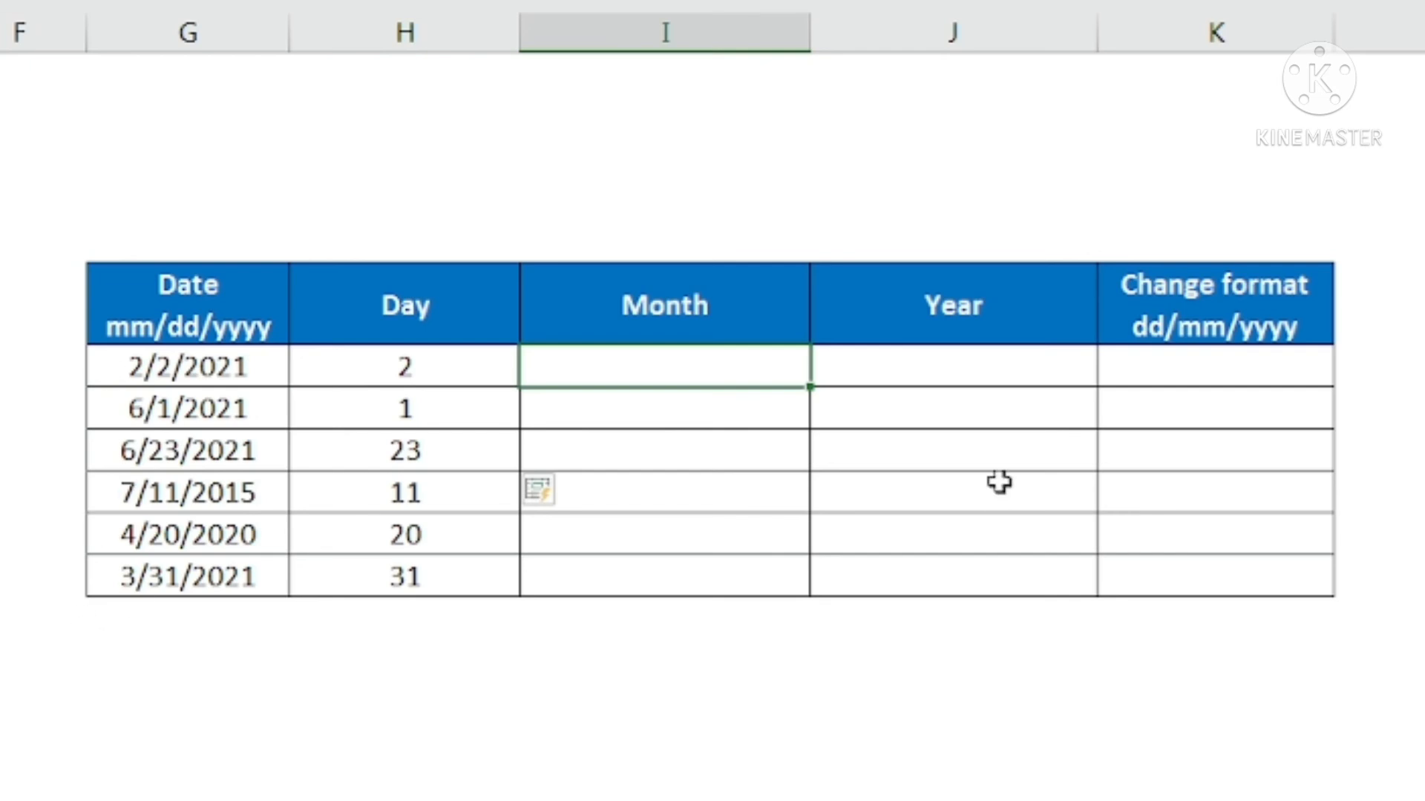
{"action": "type", "text": "2"}
{"action": "key", "text": "Return"}
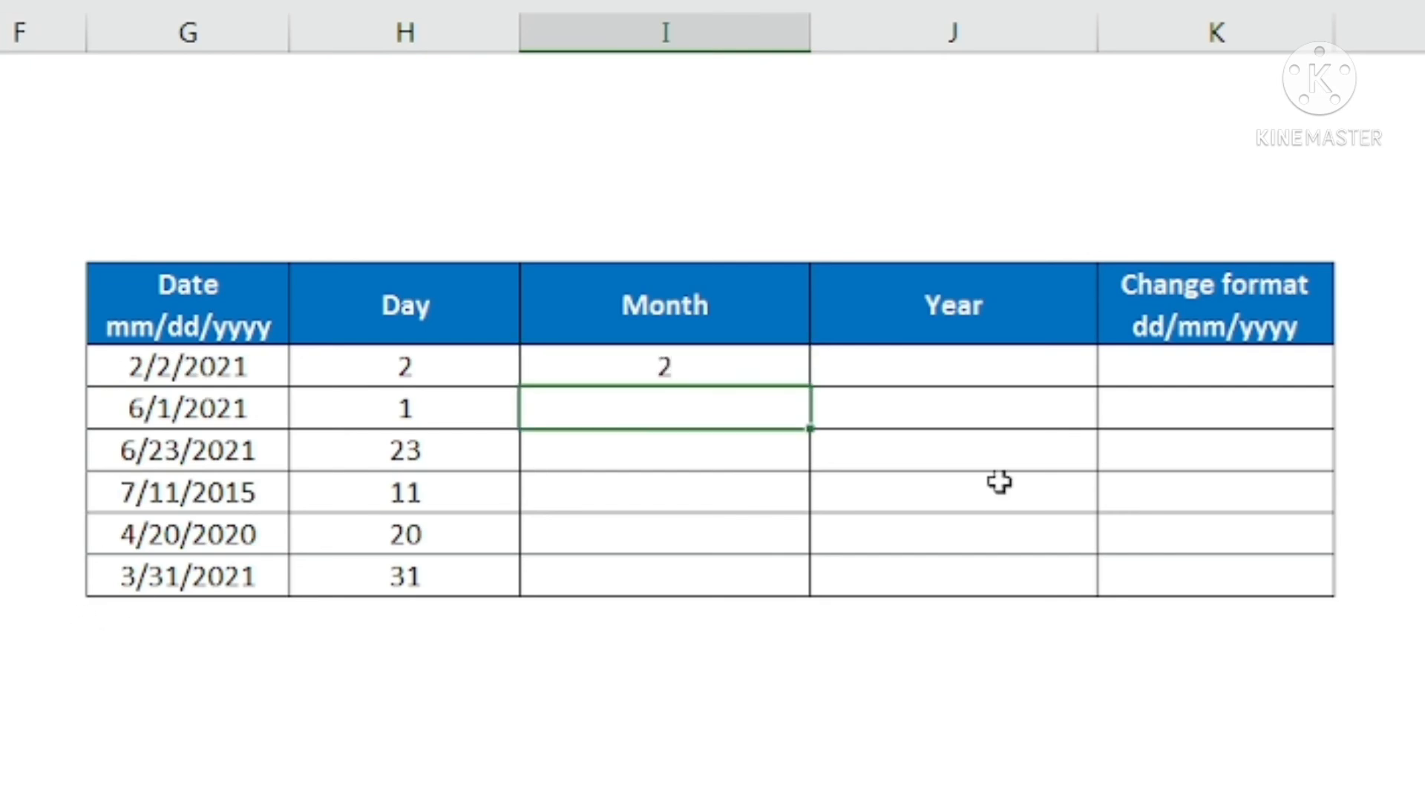
{"action": "type", "text": "6"}
{"action": "key", "text": "Return"}
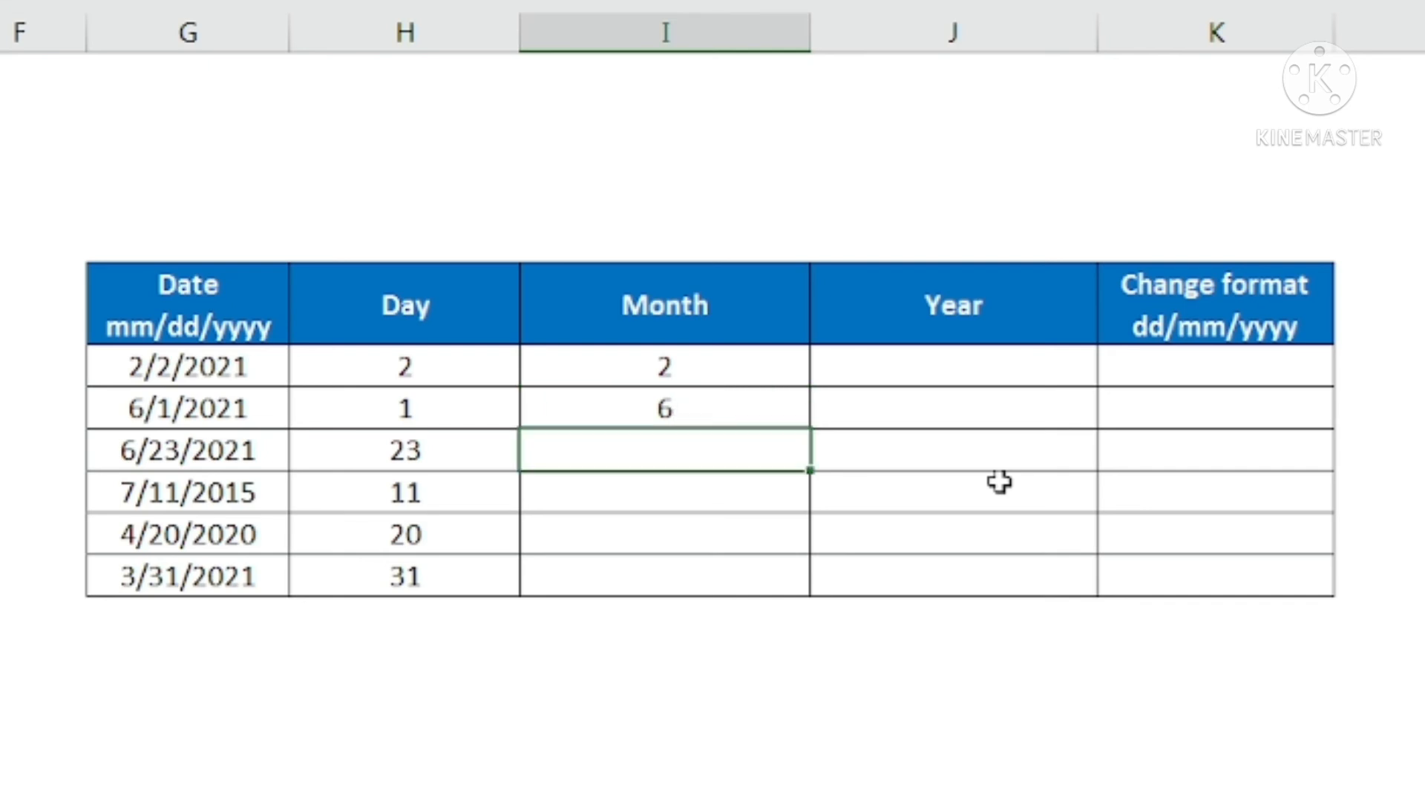
{"action": "key", "text": "ctrl+e"}
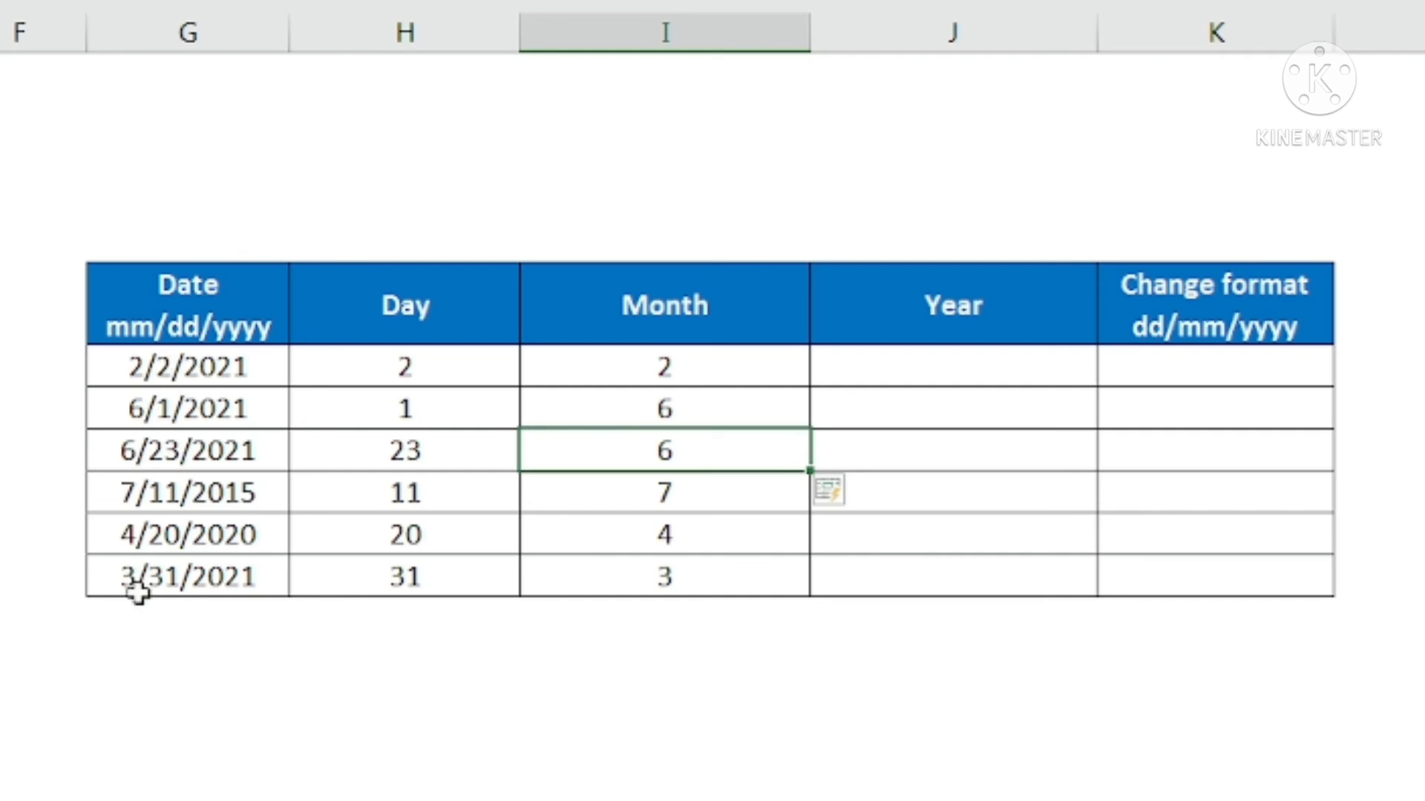
Enter 2021 in J16 as the Year example and Flash Fill the remaining rows of that column
{"action": "left_click", "coordinate": [962, 363]}
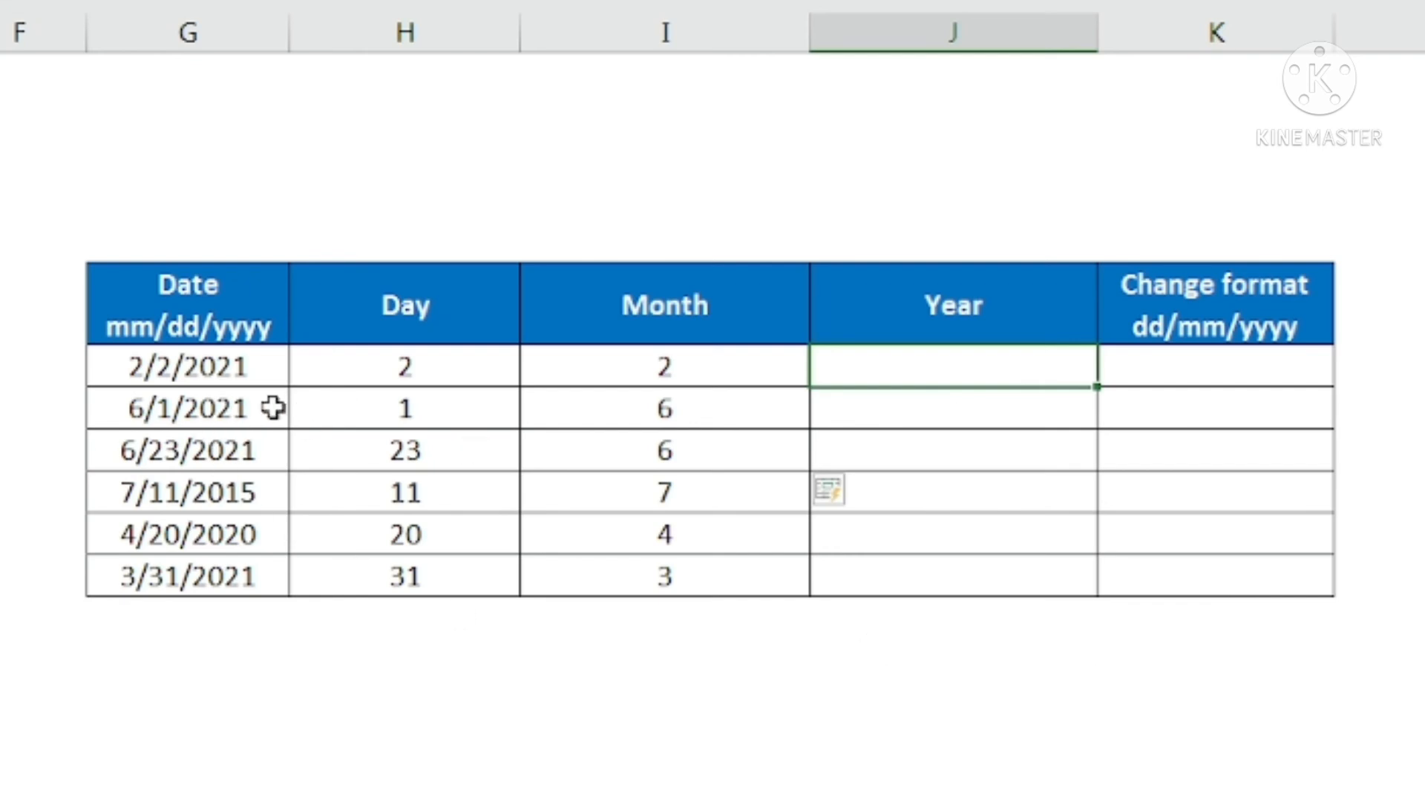
{"action": "type", "text": "2021"}
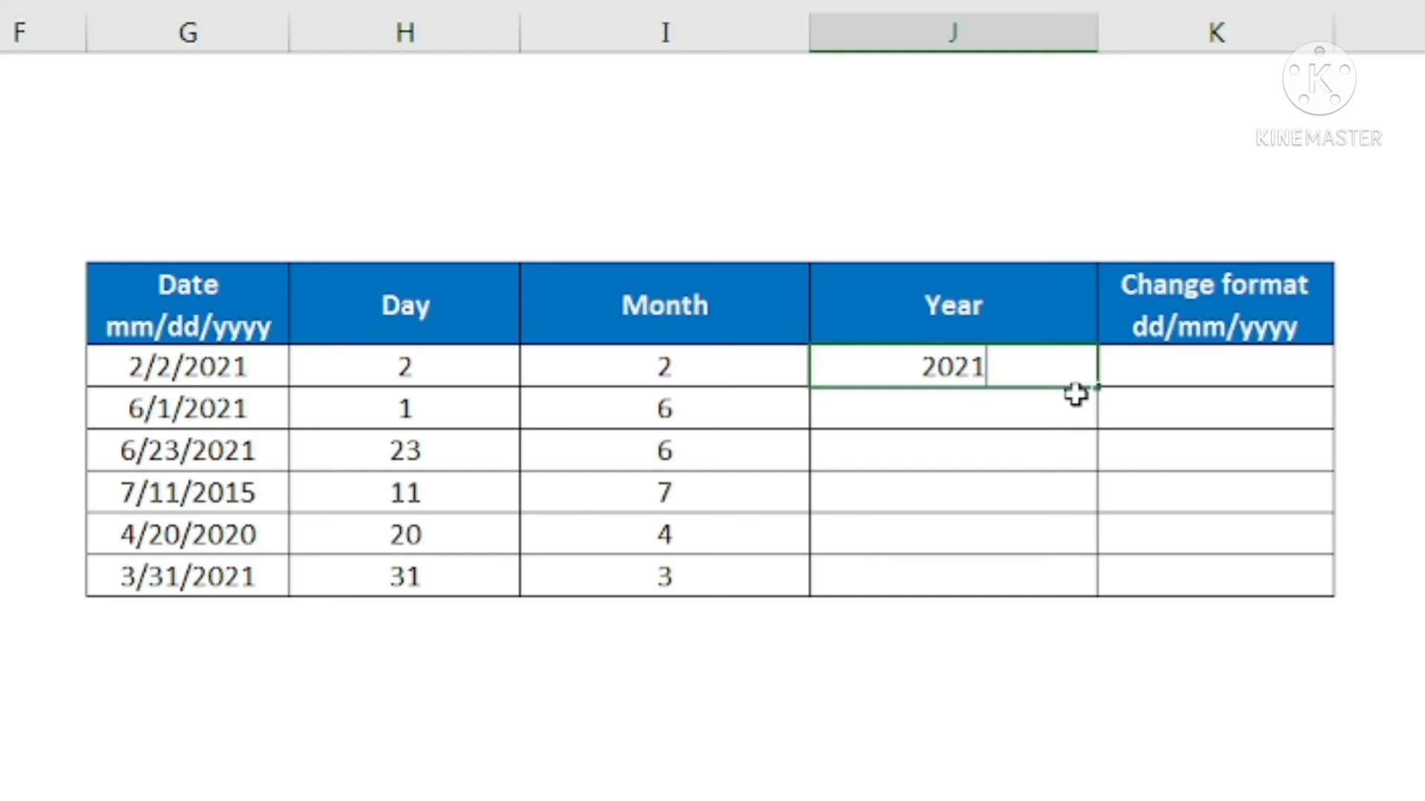
{"action": "key", "text": "Return"}
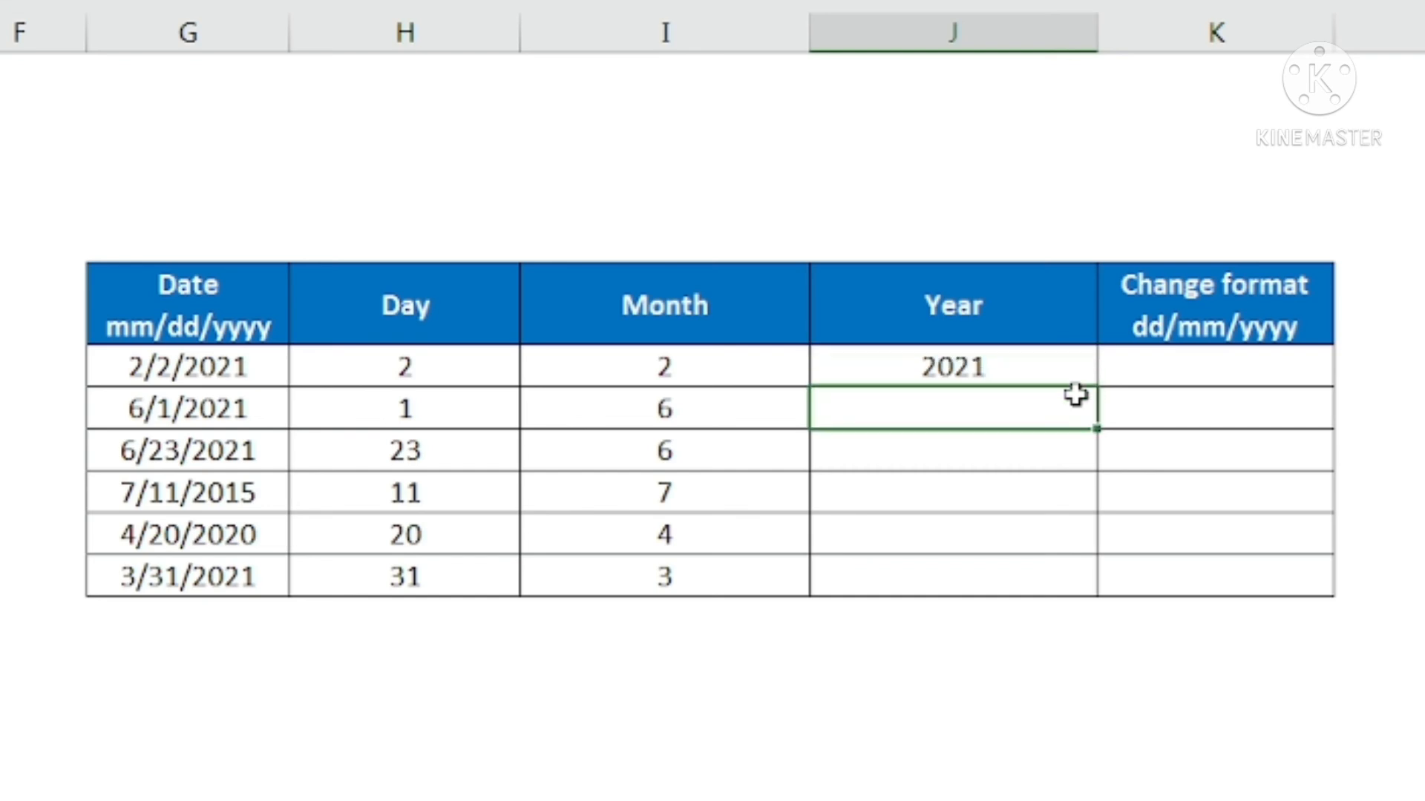
{"action": "key", "text": "ctrl+e"}
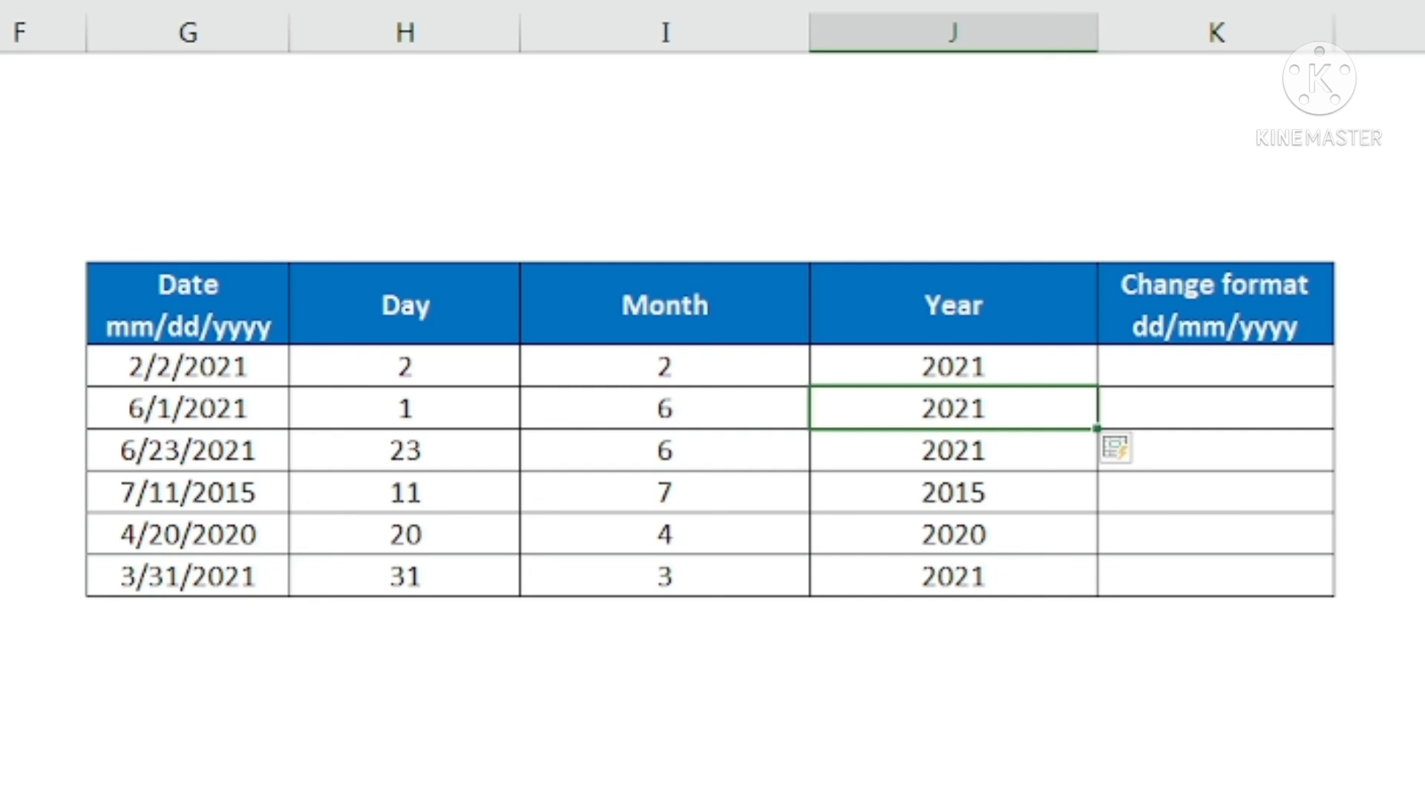
Enter 2/2/2021 in K16 as the first date in dd/mm/yyyy format
{"action": "left_click", "coordinate": [178, 371]}
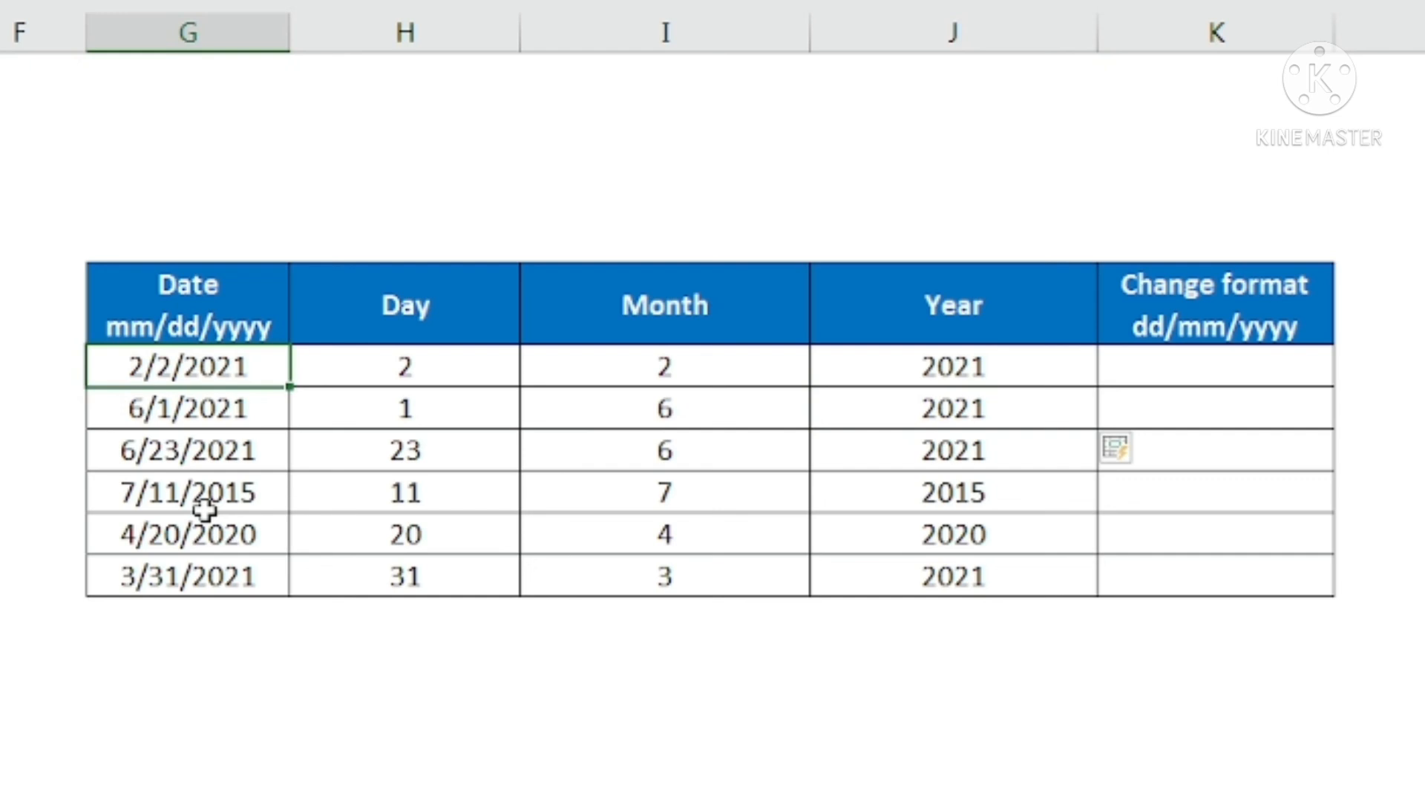
{"action": "left_click", "coordinate": [1158, 362]}
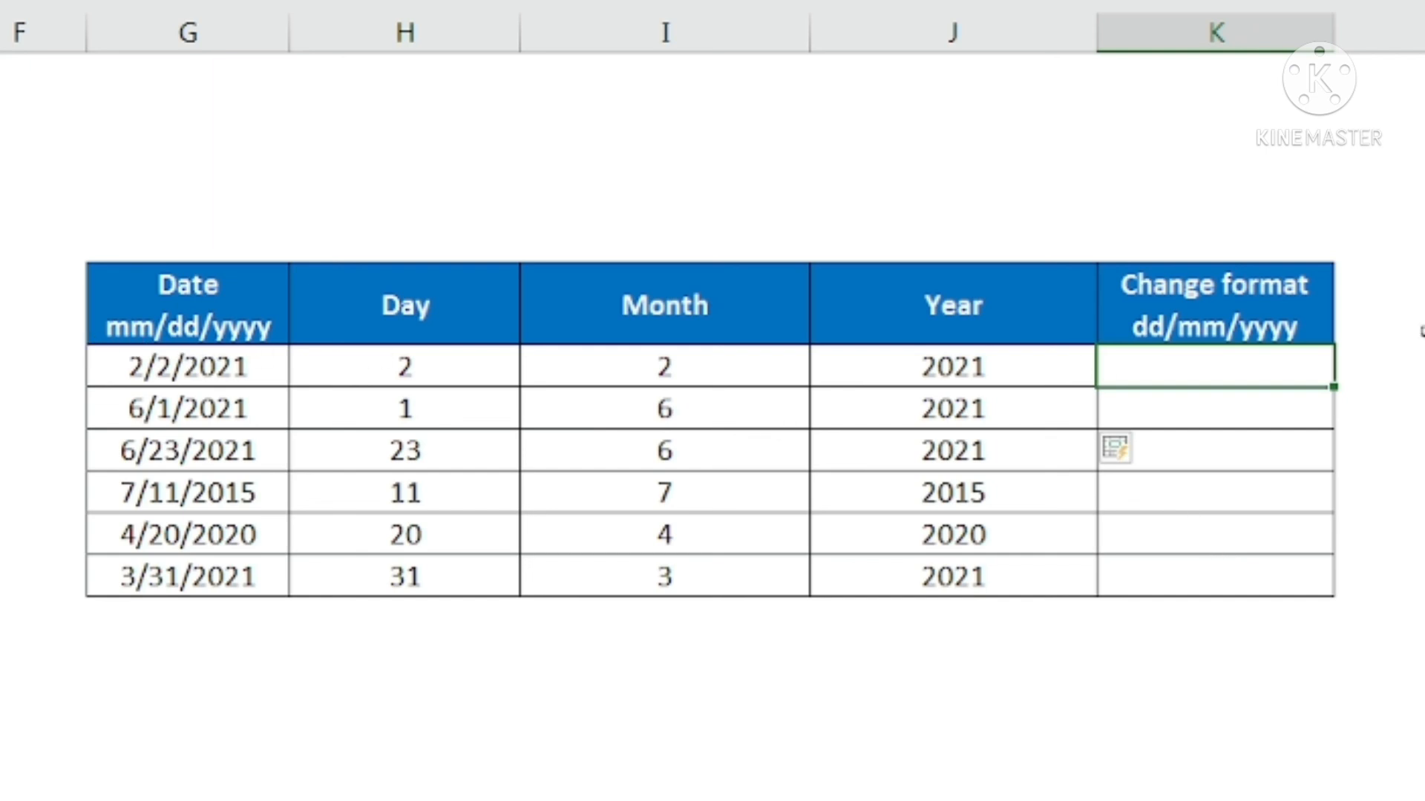
{"action": "type", "text": "2"}
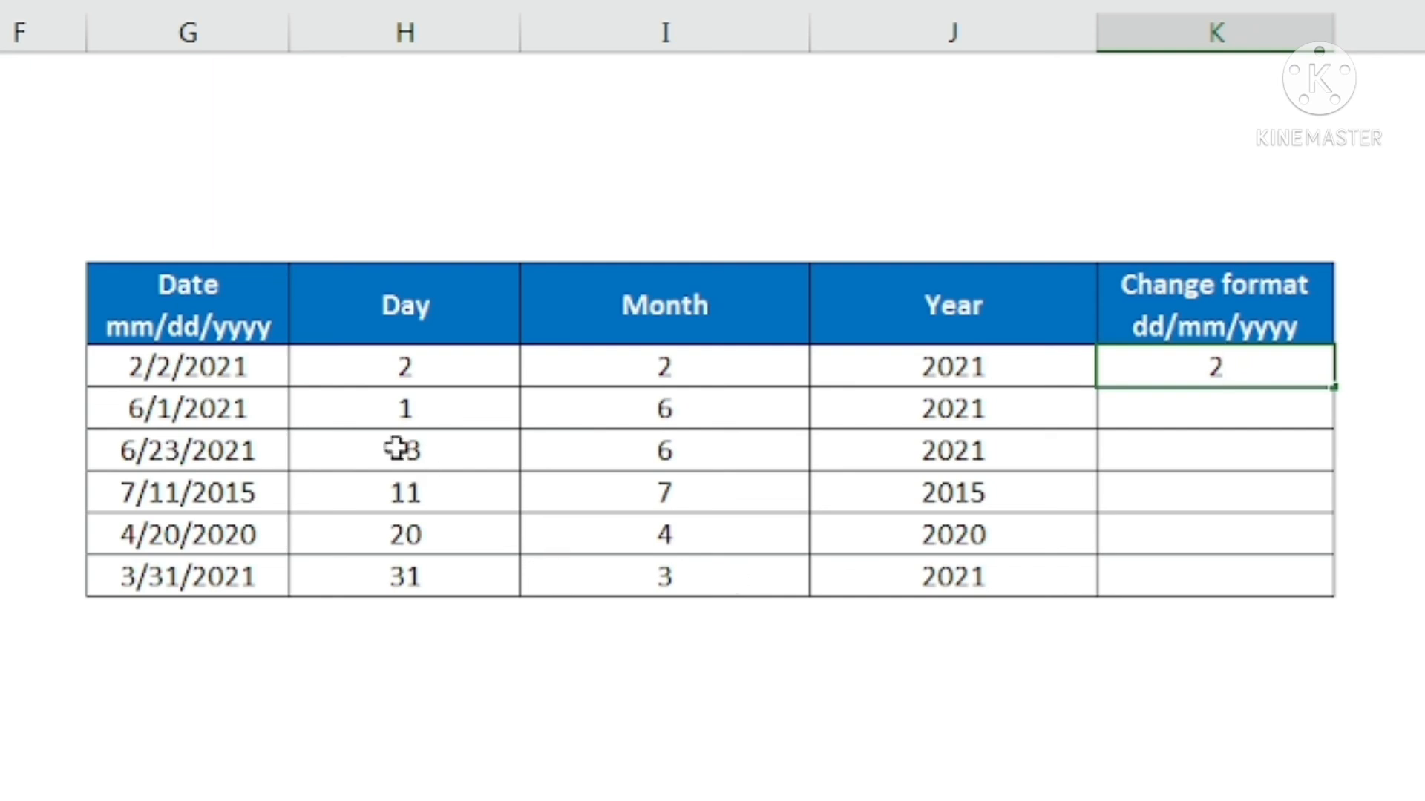
{"action": "type", "text": "/2/"}
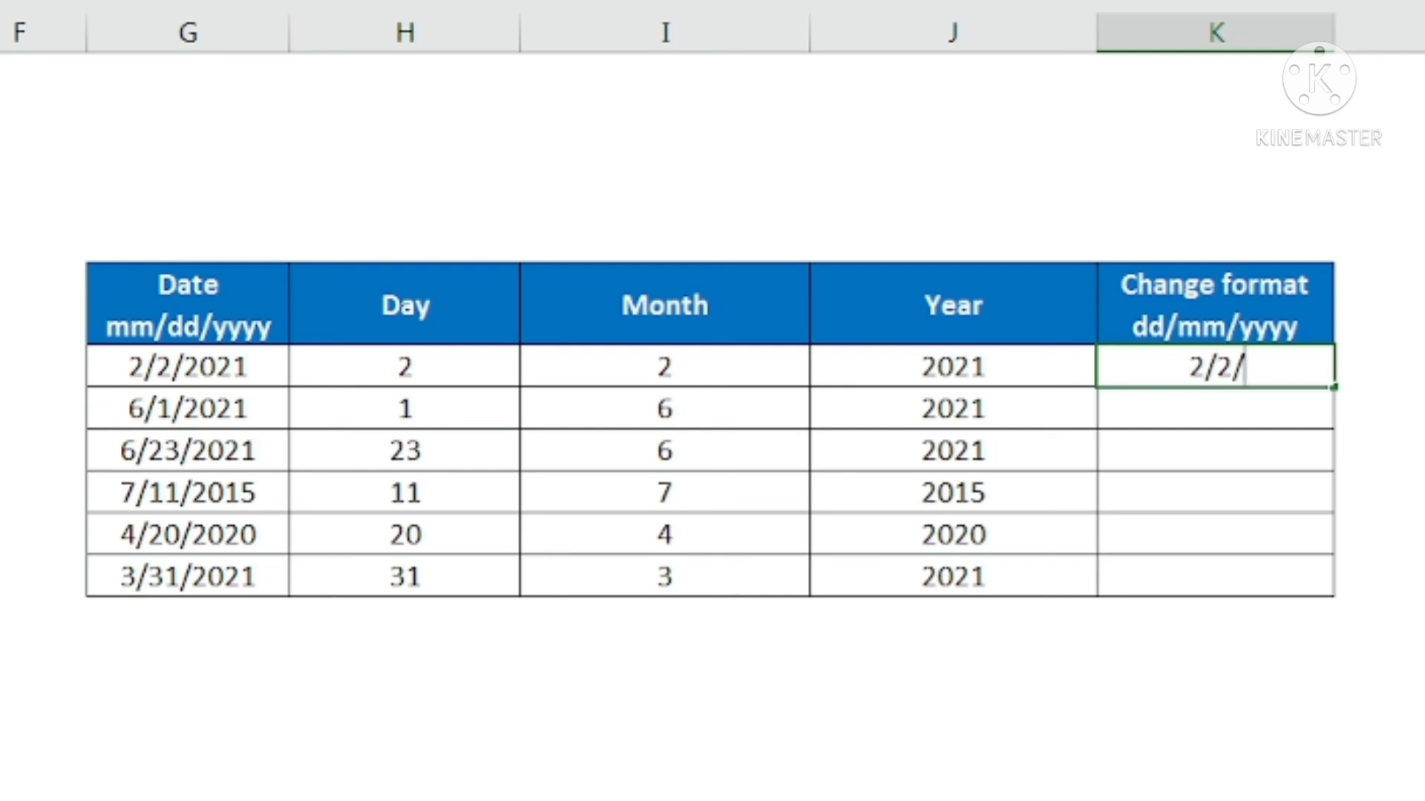
{"action": "type", "text": "2021"}
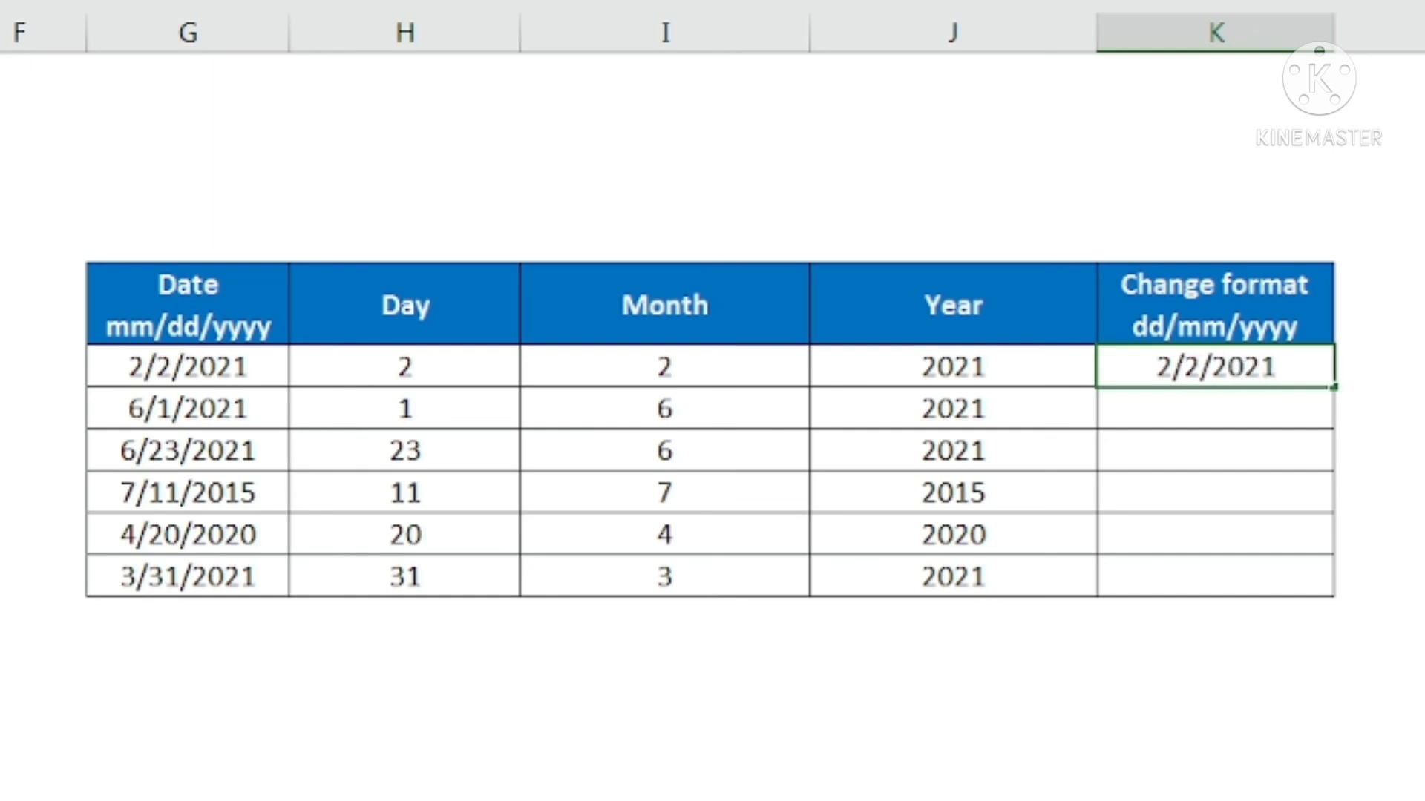
{"action": "key", "text": "Return"}
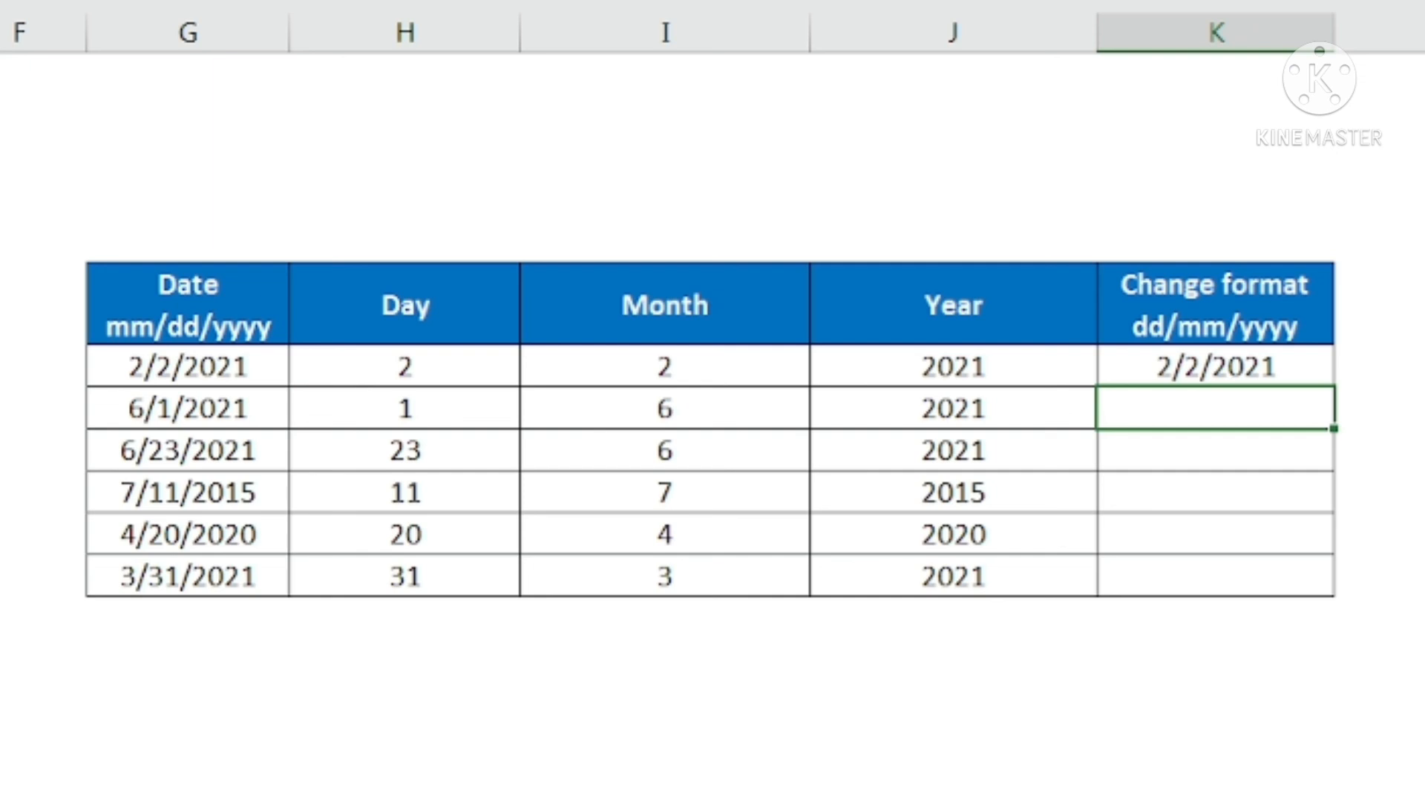
Enter 1/6/2021 in K17 as the second dd/mm/yyyy example and Flash Fill the remaining rows of that column
{"action": "type", "text": "1/6/20"}
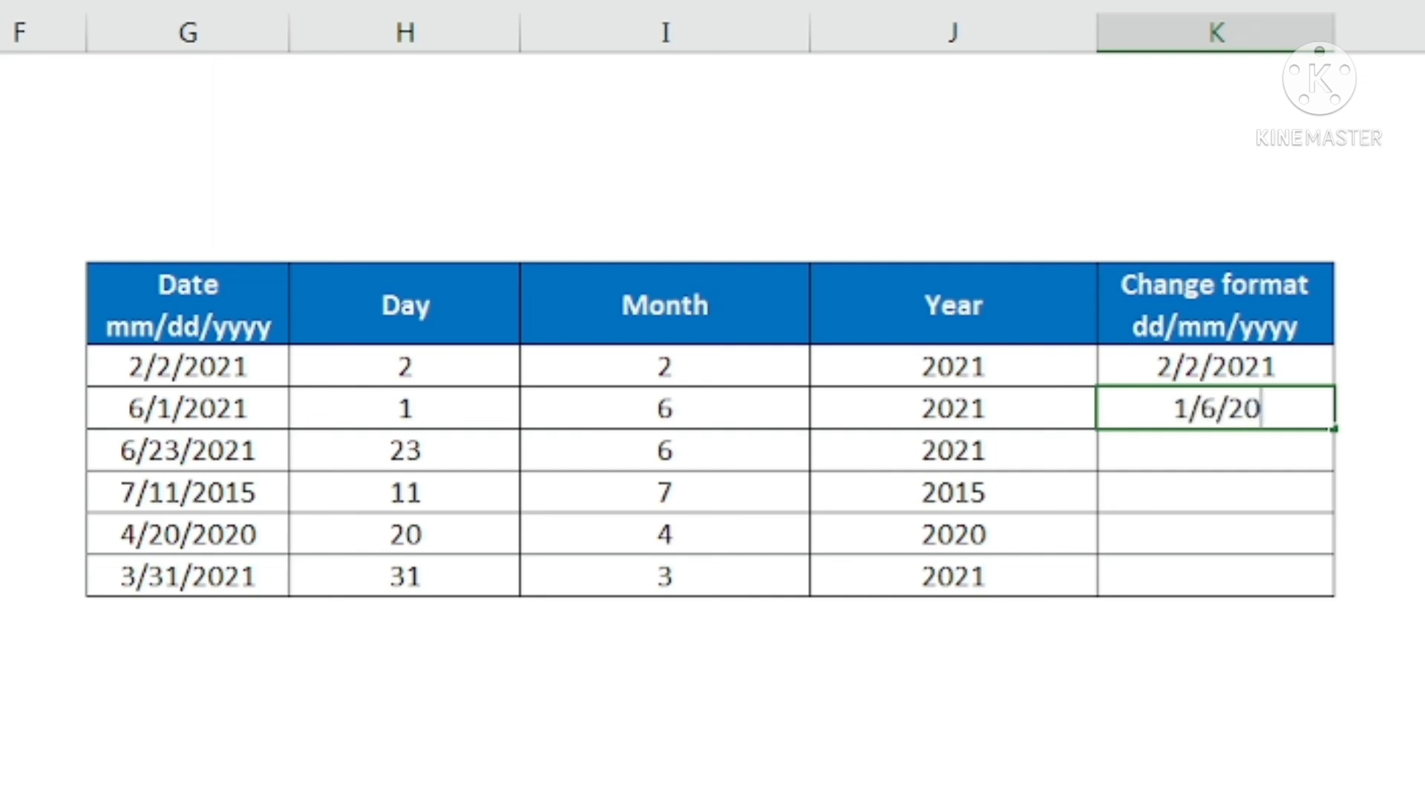
{"action": "type", "text": "21"}
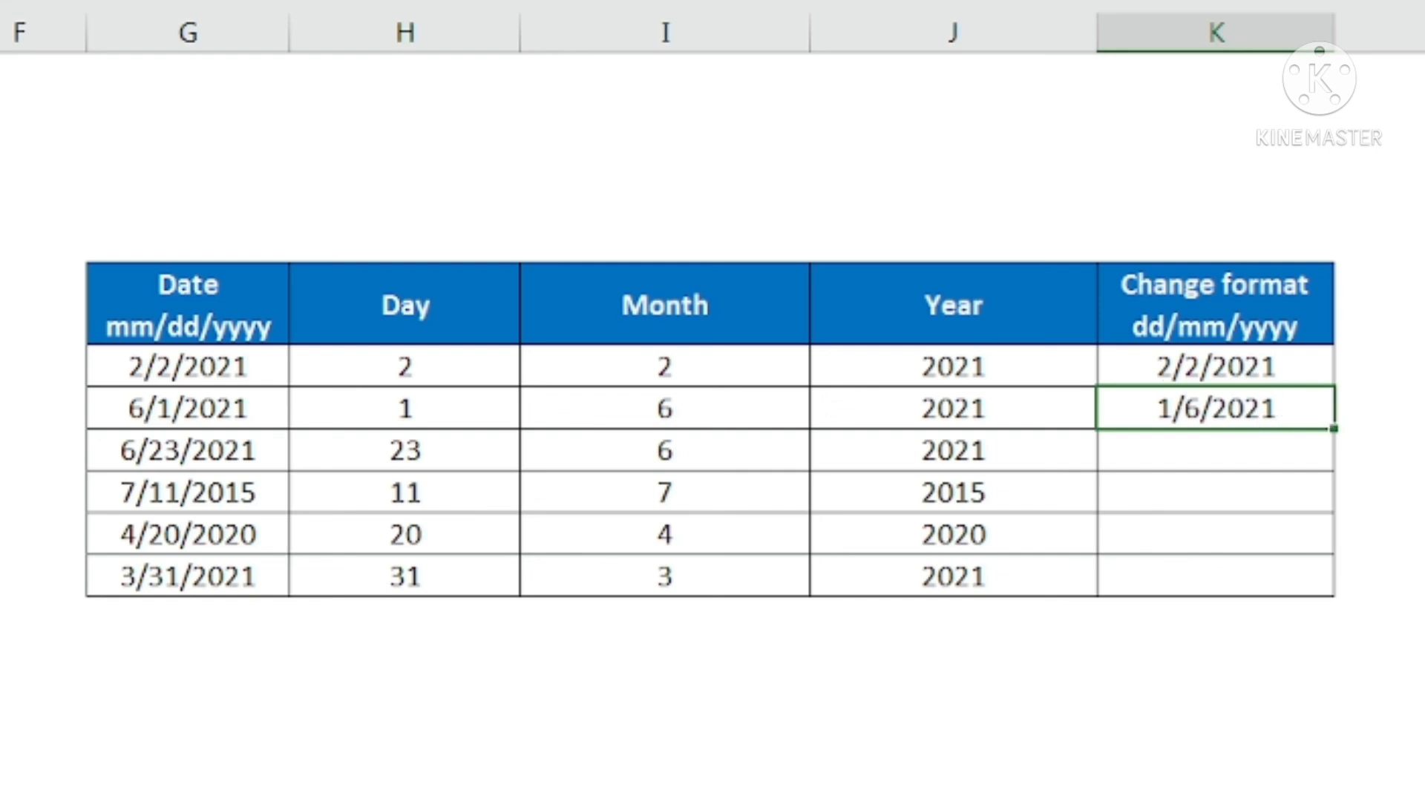
{"action": "key", "text": "Return"}
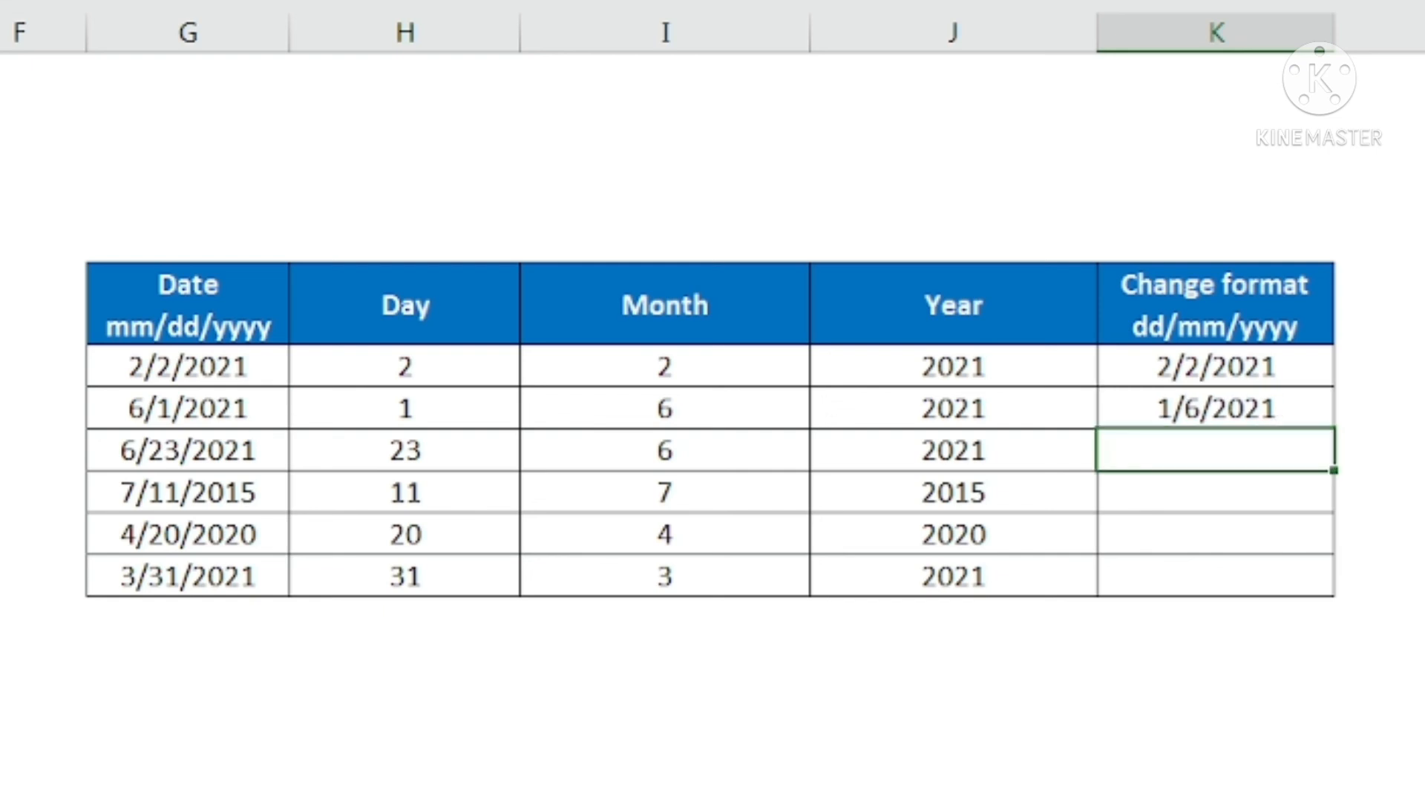
{"action": "key", "text": "ctrl+e"}
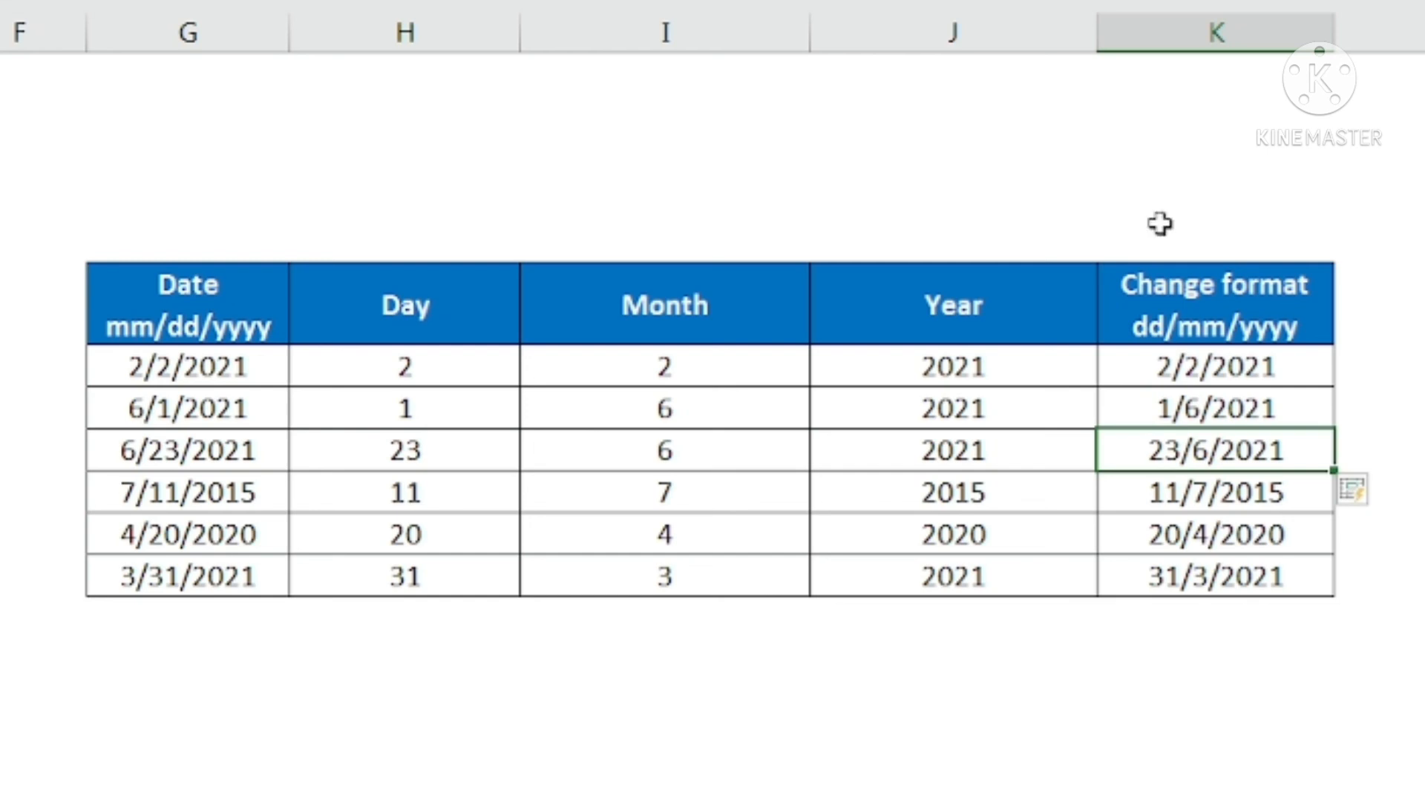
{"action": "left_click", "coordinate": [187, 539]}
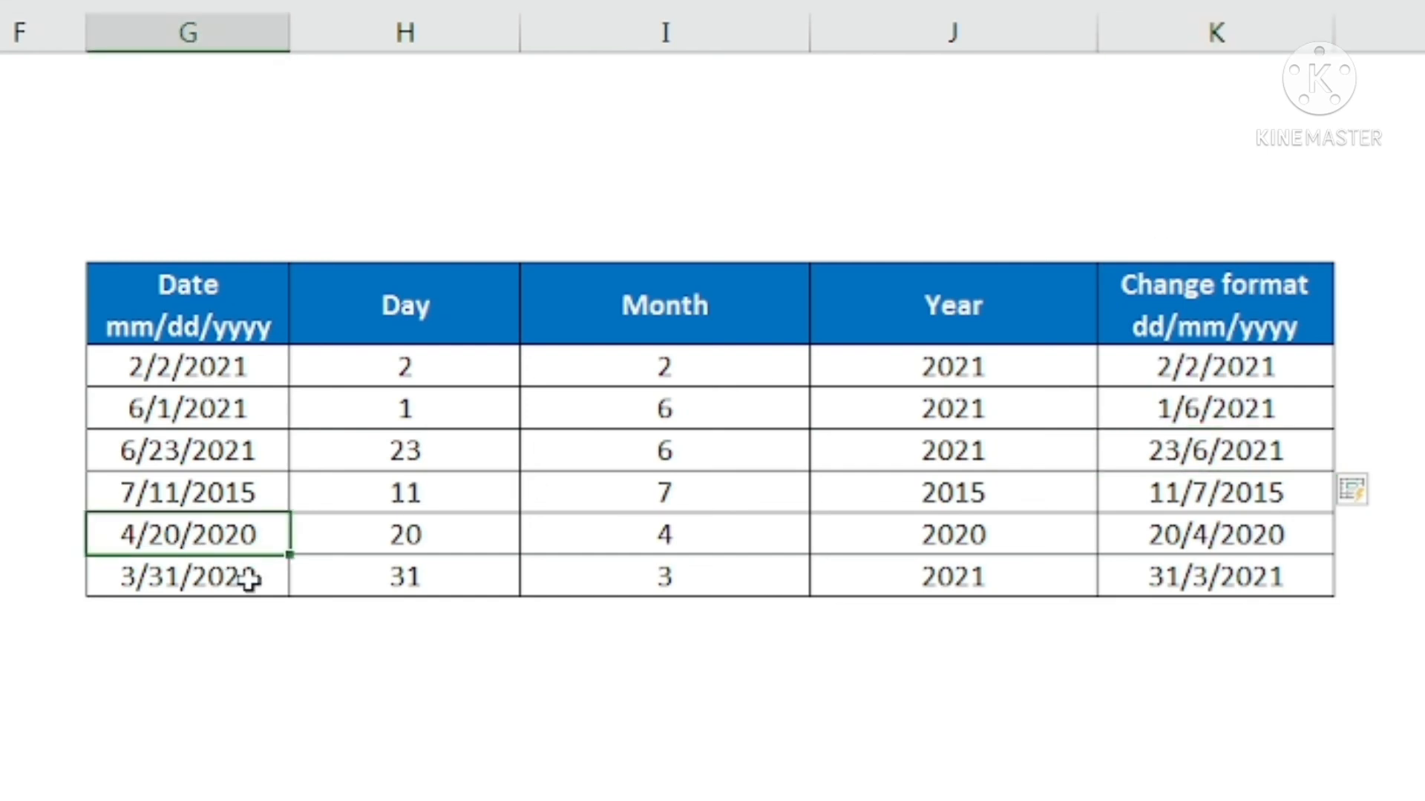
{"action": "left_click", "coordinate": [1220, 493]}
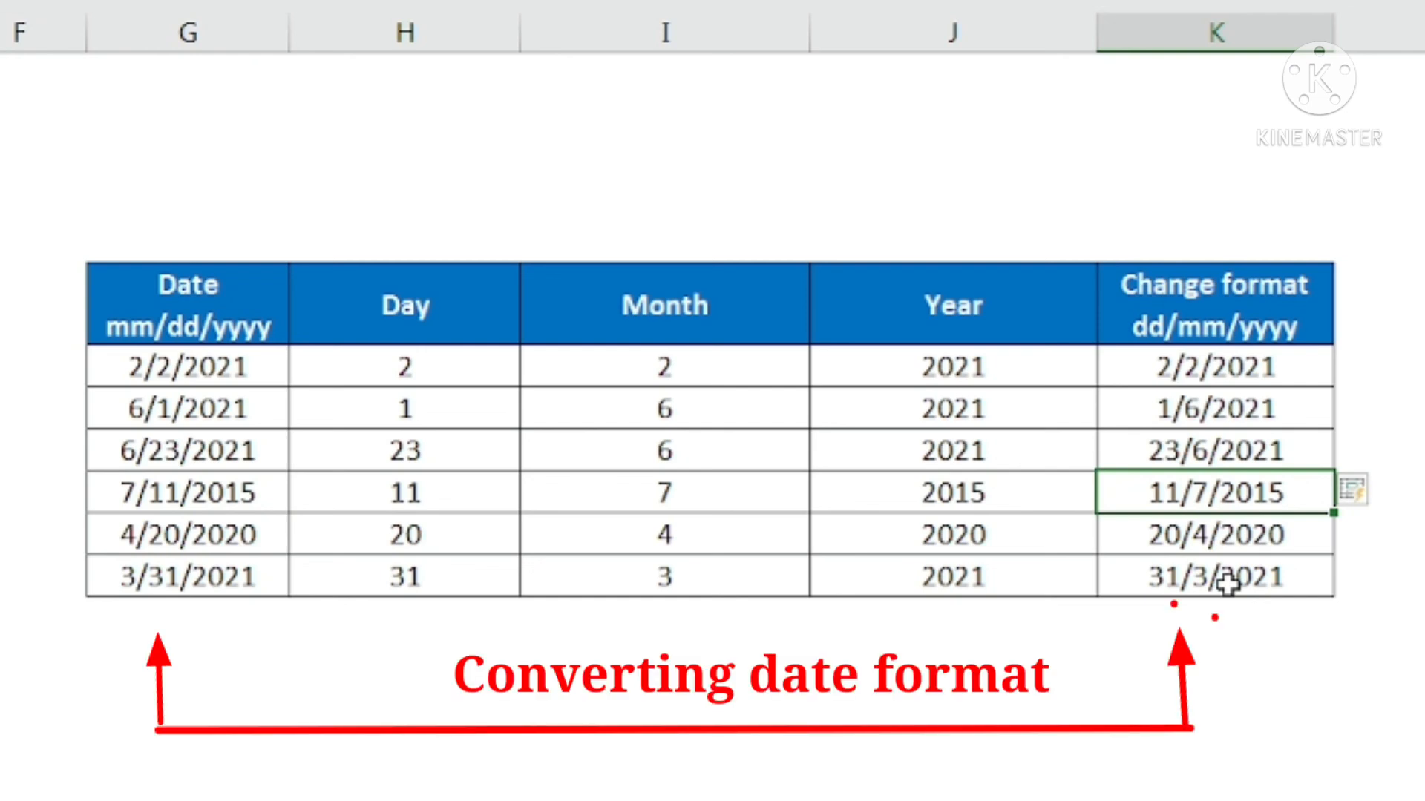